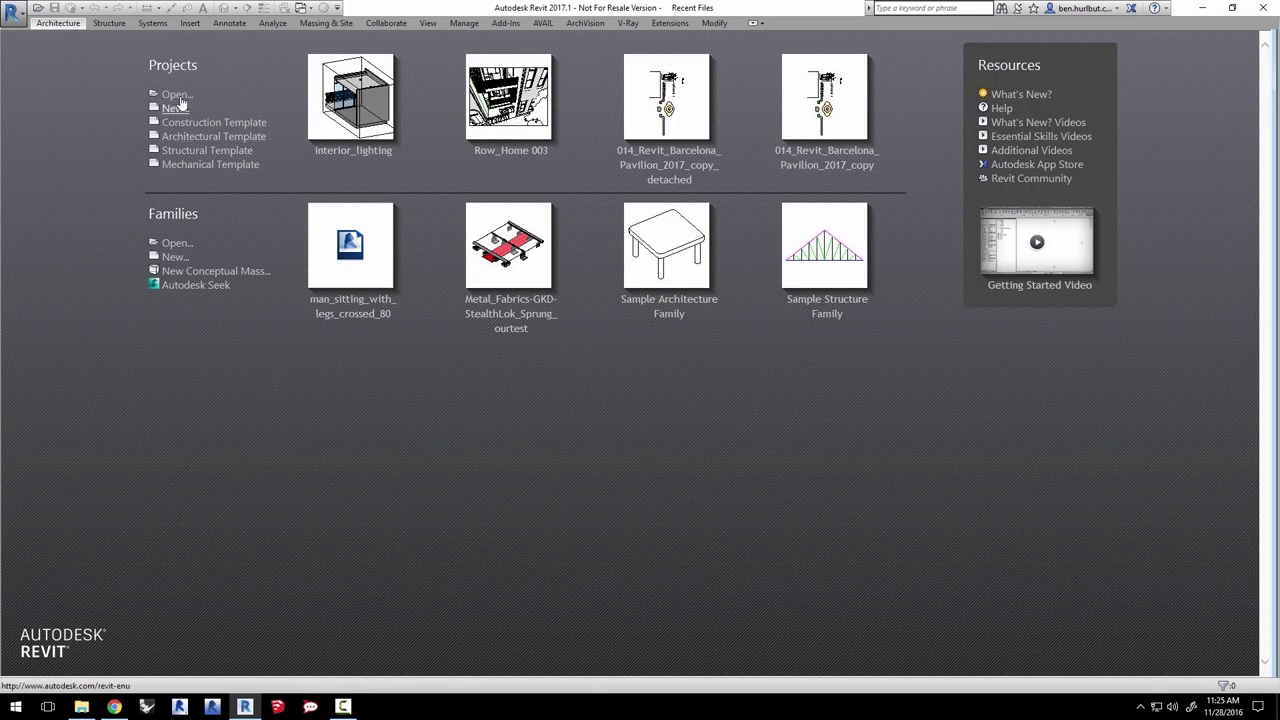
# Step: Open interior_lighting.rvt from the Desktop's interior_lighting folder and orbit the 3D view into the room
pyautogui.click(176, 94)
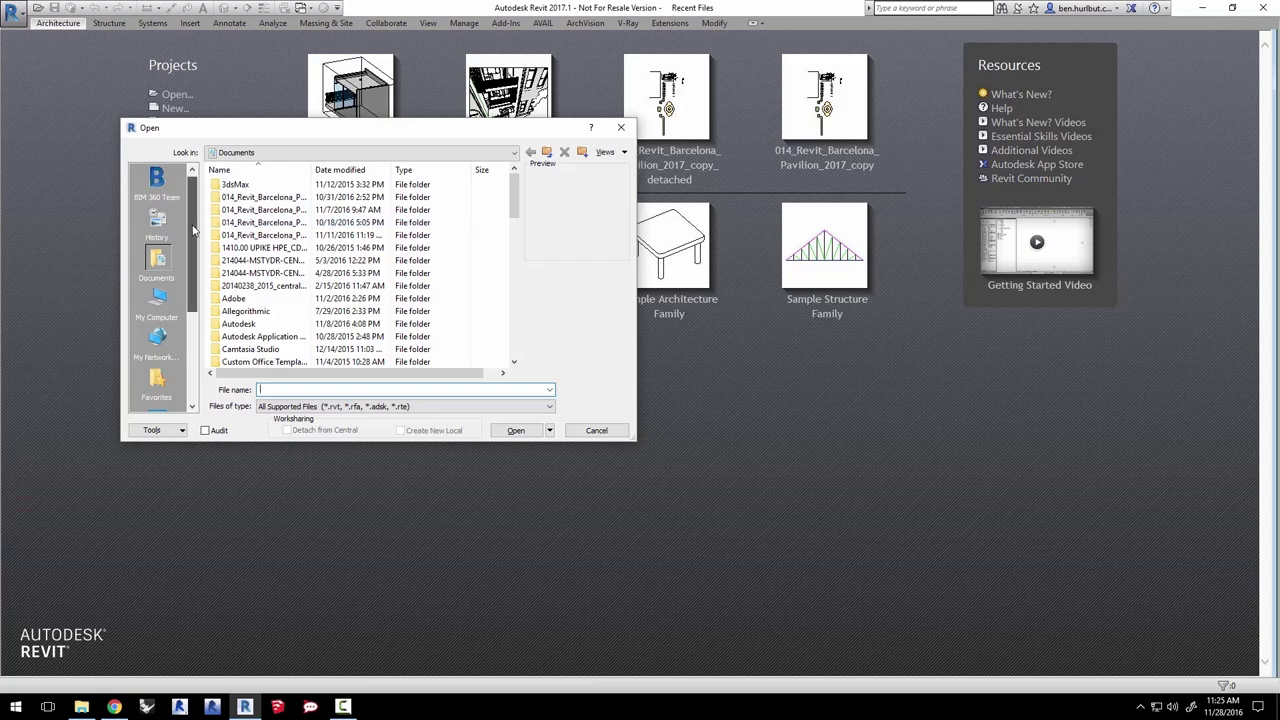
pyautogui.scroll(-2, 156, 300)
pyautogui.click(156, 340)
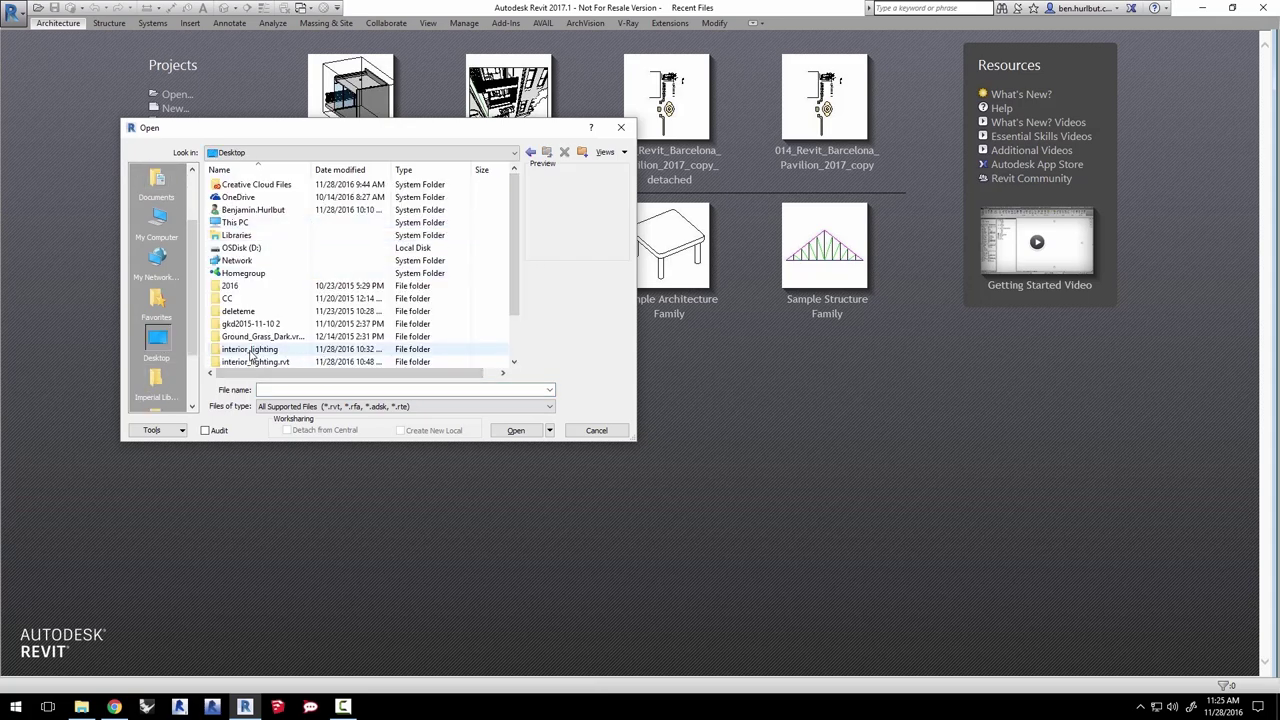
pyautogui.doubleClick(250, 350)
pyautogui.click(266, 187)
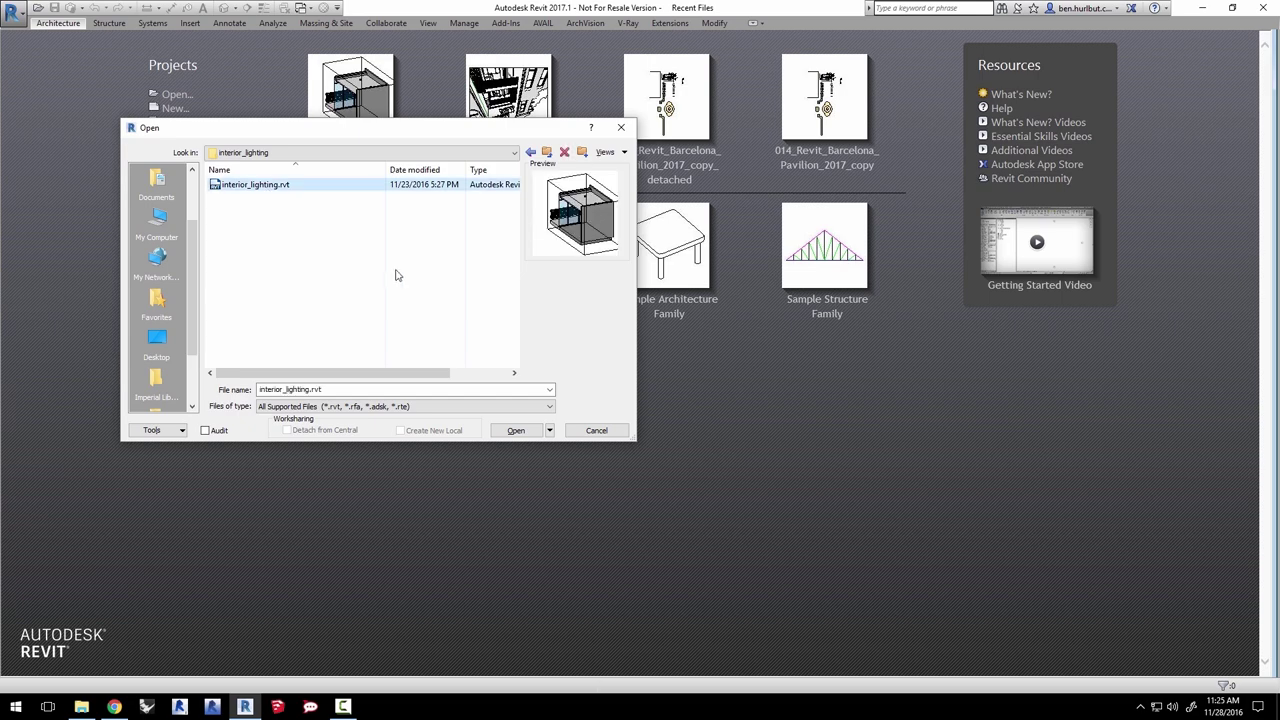
pyautogui.click(536, 434)
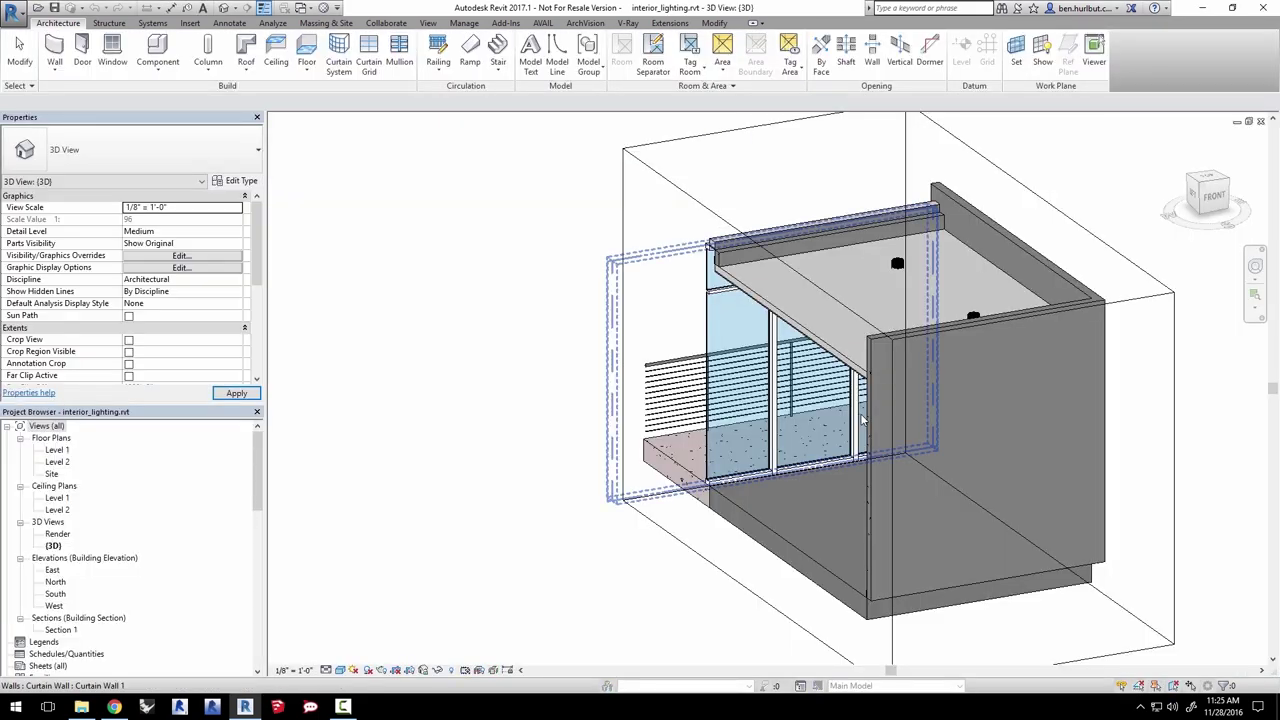
pyautogui.moveTo(862, 420)
pyautogui.keyDown('shift'); pyautogui.mouseDown(button='middle')
pyautogui.moveTo(933, 312)
pyautogui.moveTo(905, 300)
pyautogui.mouseUp(button='middle'); pyautogui.keyUp('shift')
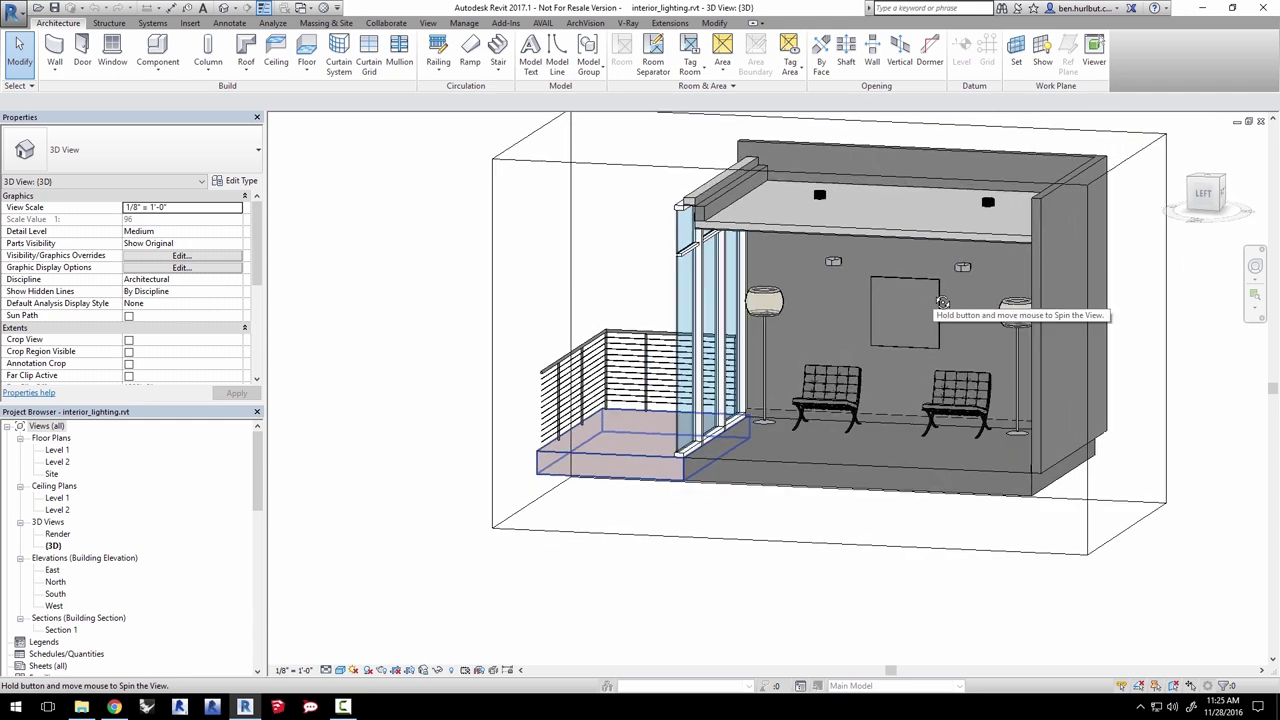
pyautogui.moveTo(961, 368); pyautogui.dragTo(931, 403, button='middle')
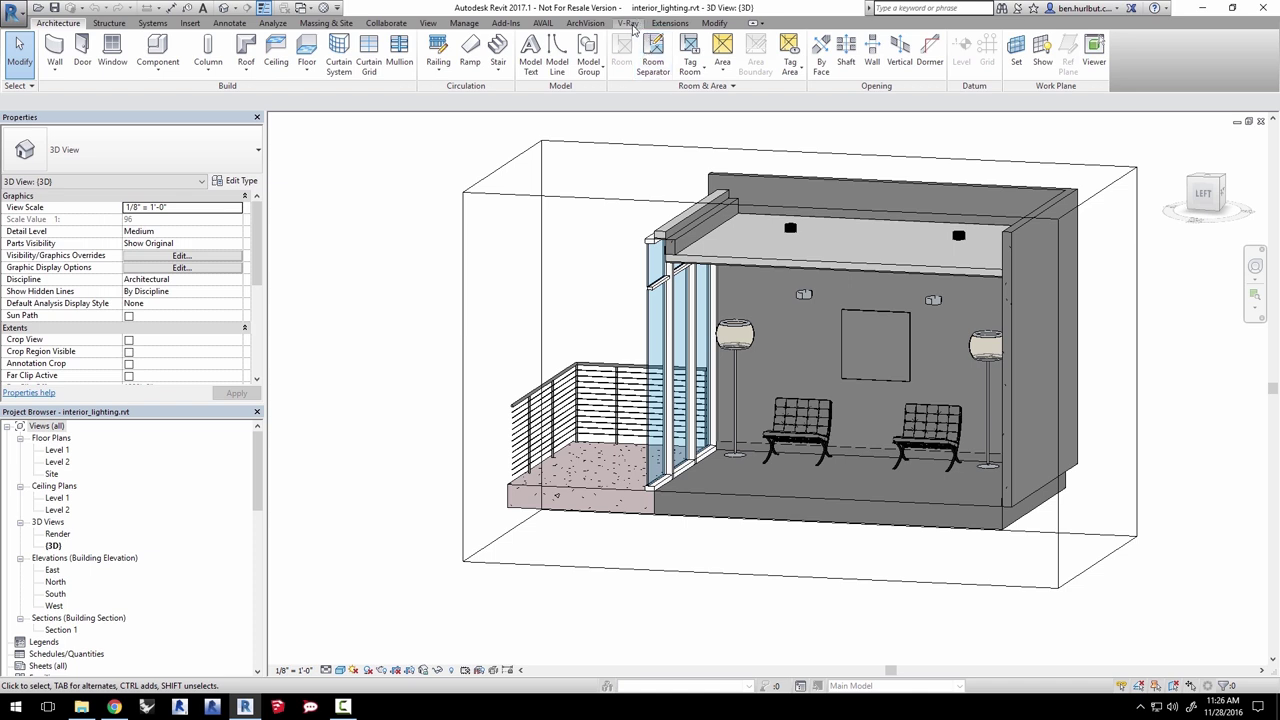
# Step: On the V-Ray tab, set the current view to Render and leave the resolution at 800 x 600
pyautogui.click(629, 23)
pyautogui.click(28, 65)
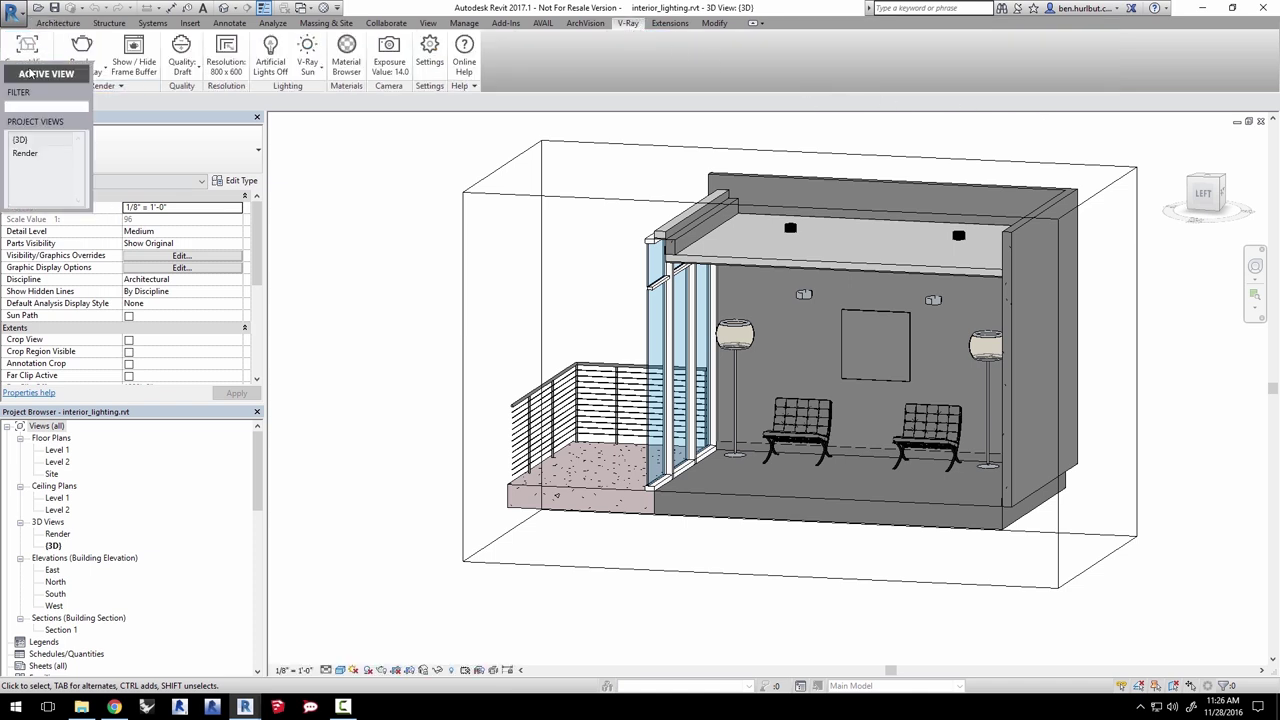
pyautogui.click(28, 156)
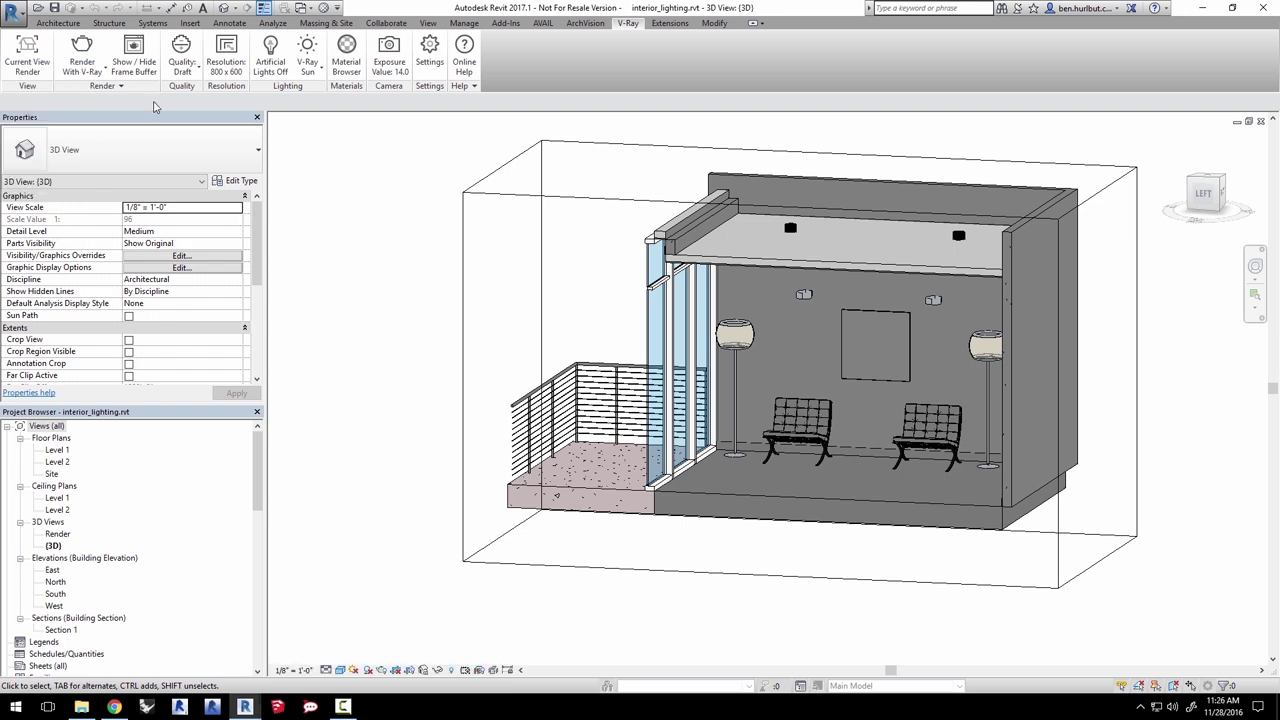
pyautogui.click(230, 62)
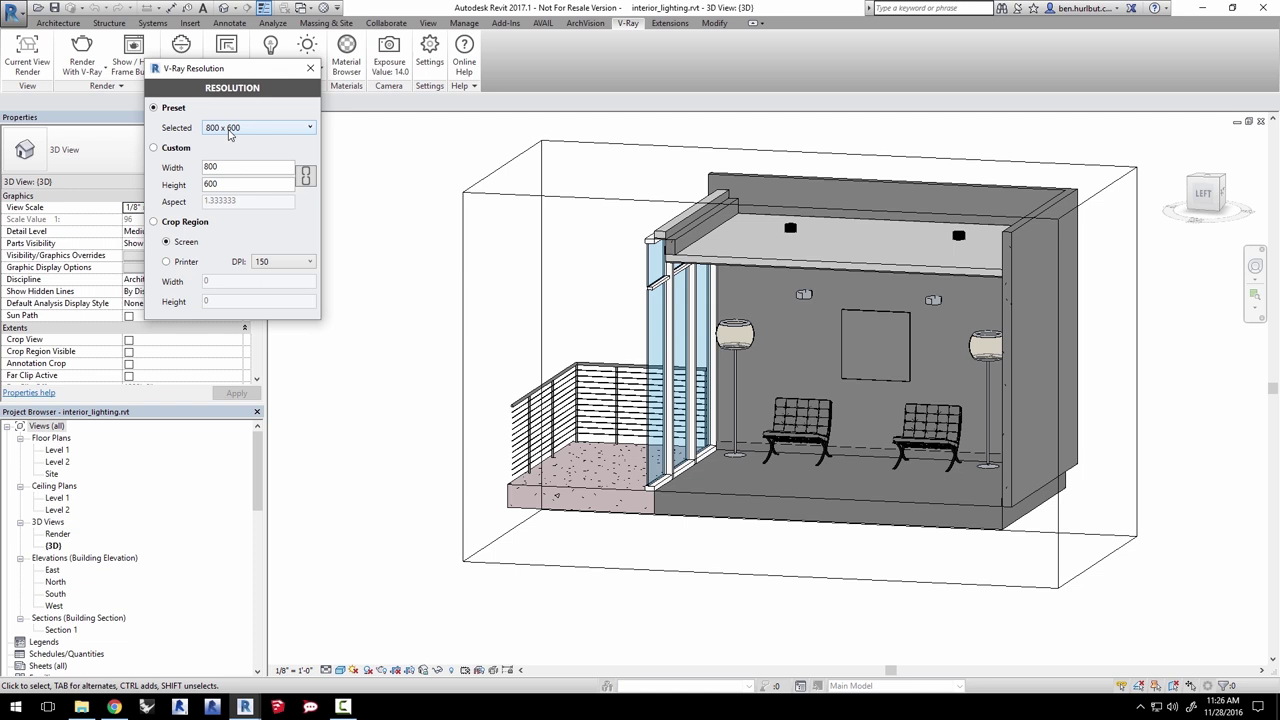
pyautogui.click(310, 68)
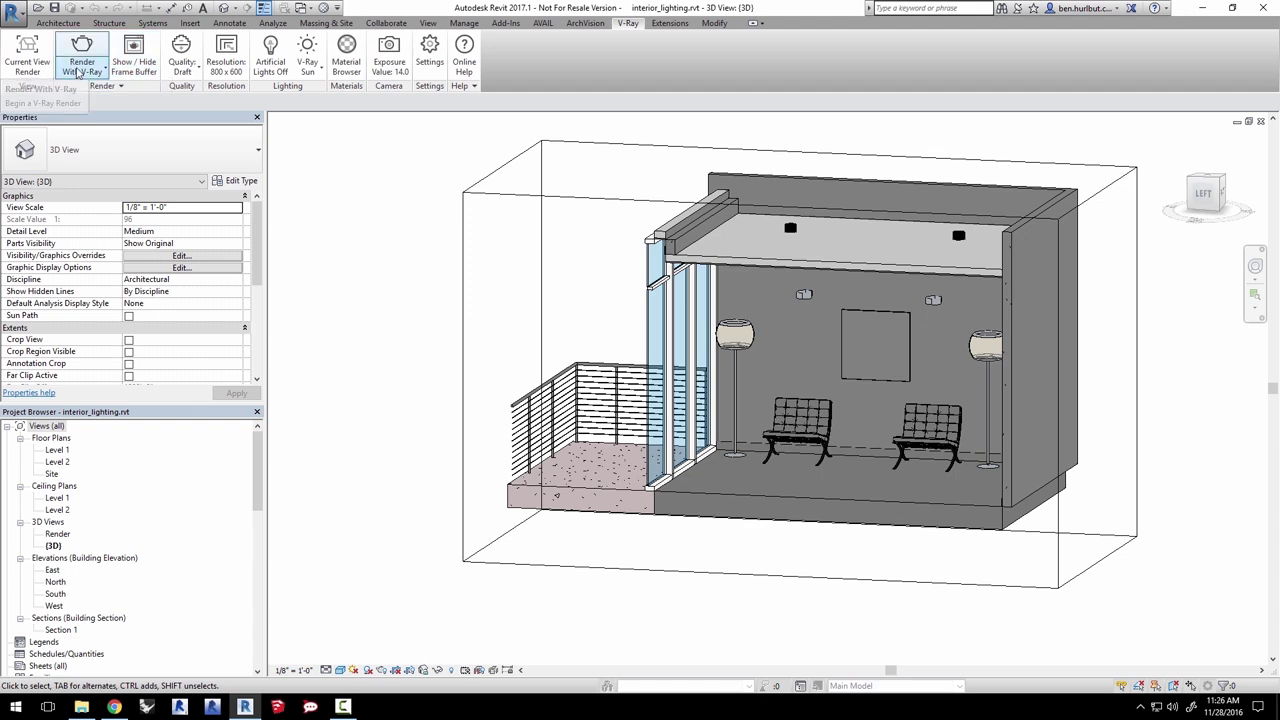
# Step: Start a V-Ray RT interactive render and enlarge its frame buffer beside the model
pyautogui.click(80, 72)
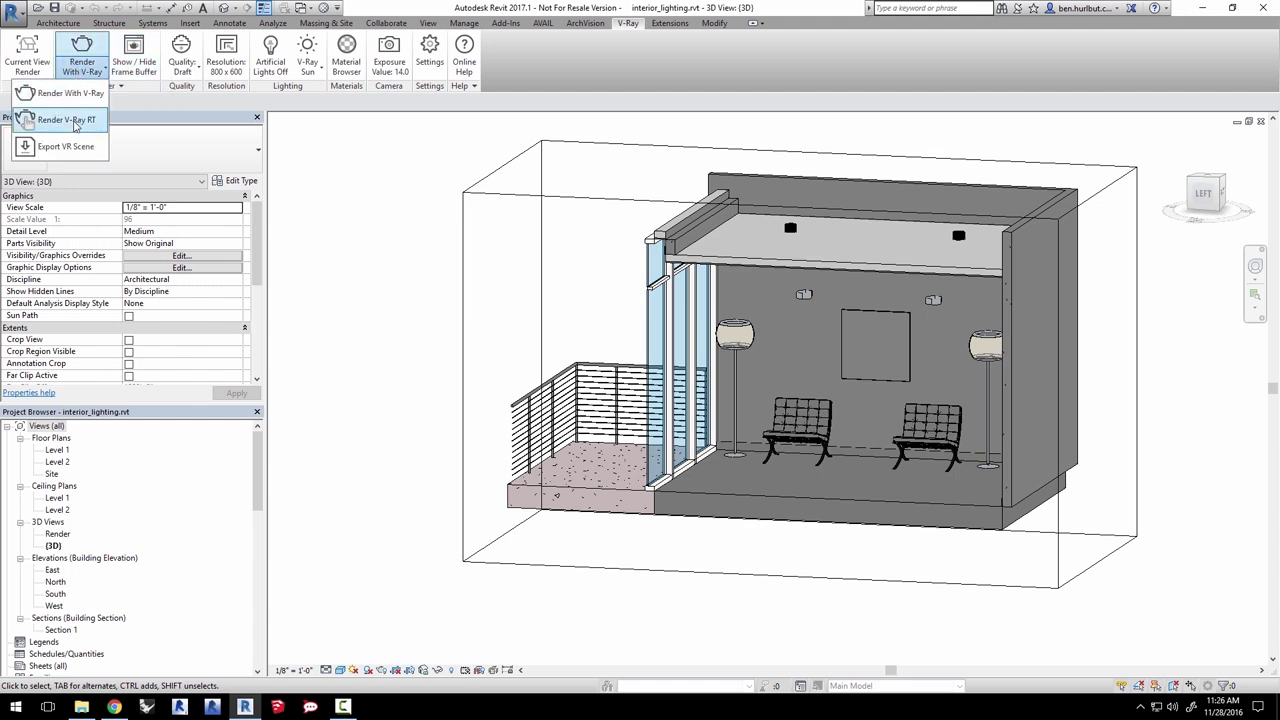
pyautogui.click(75, 121)
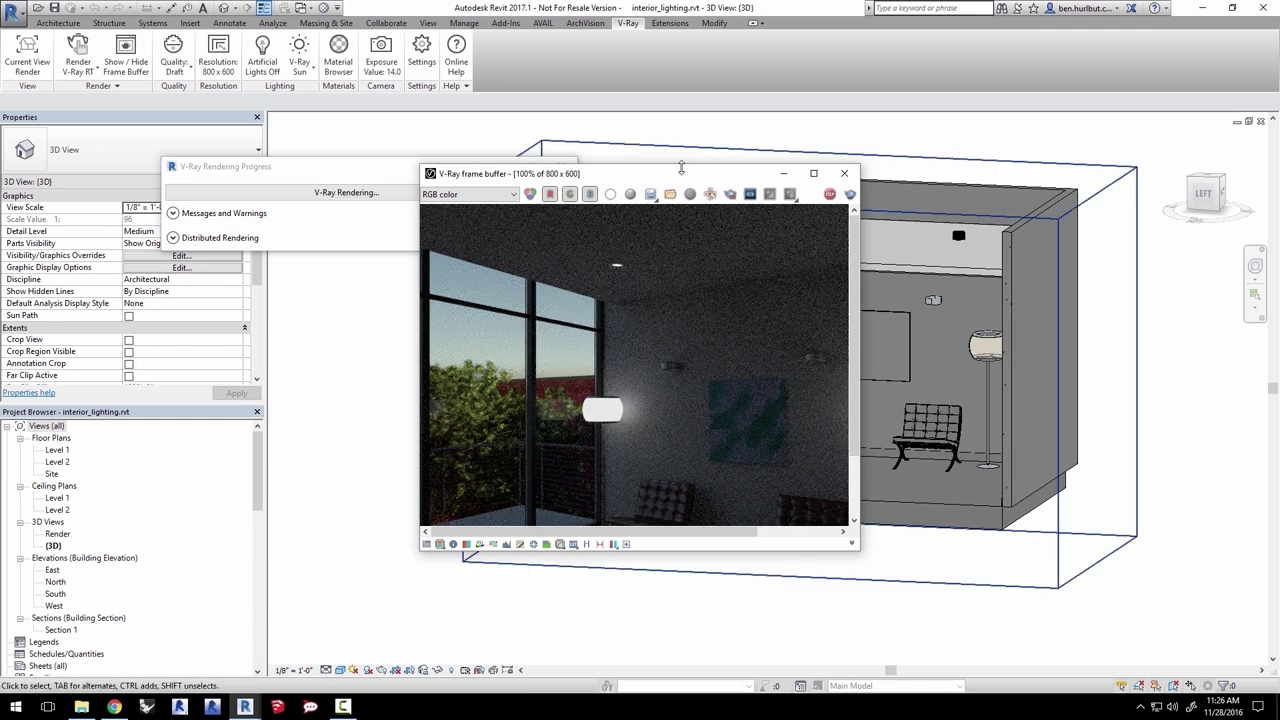
pyautogui.moveTo(681, 172); pyautogui.dragTo(540, 102)
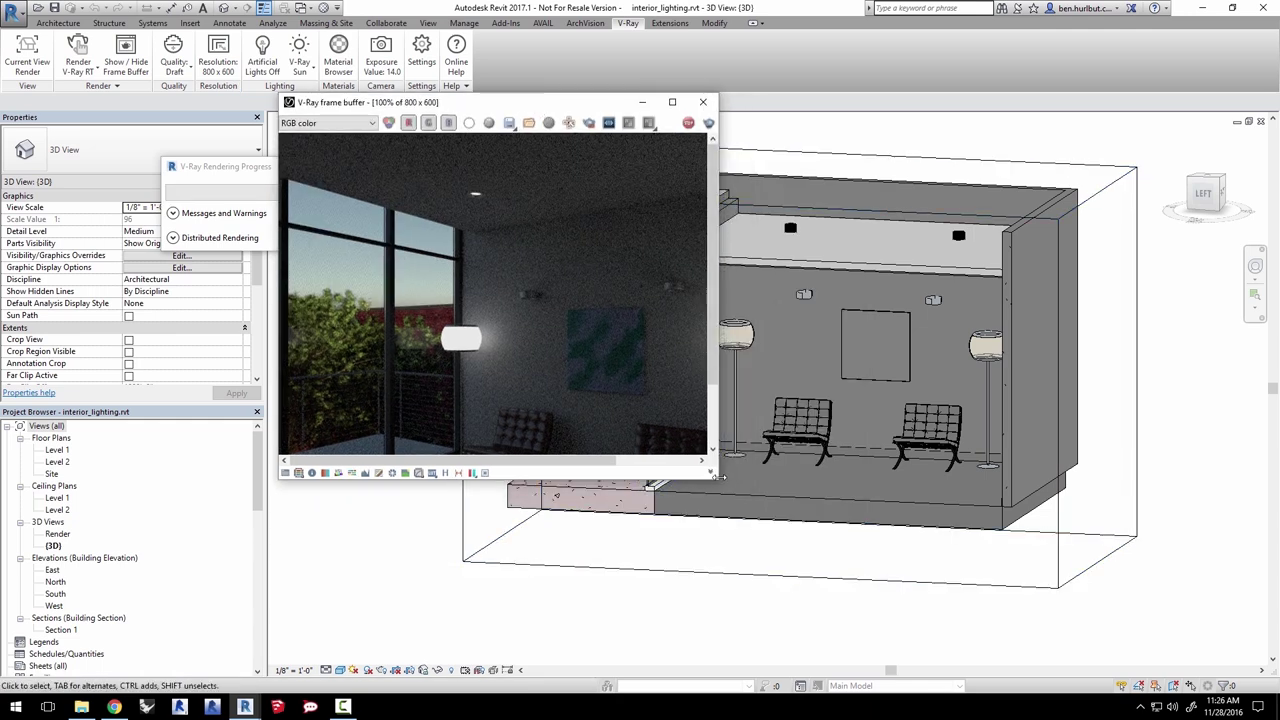
pyautogui.moveTo(718, 477); pyautogui.dragTo(870, 609)
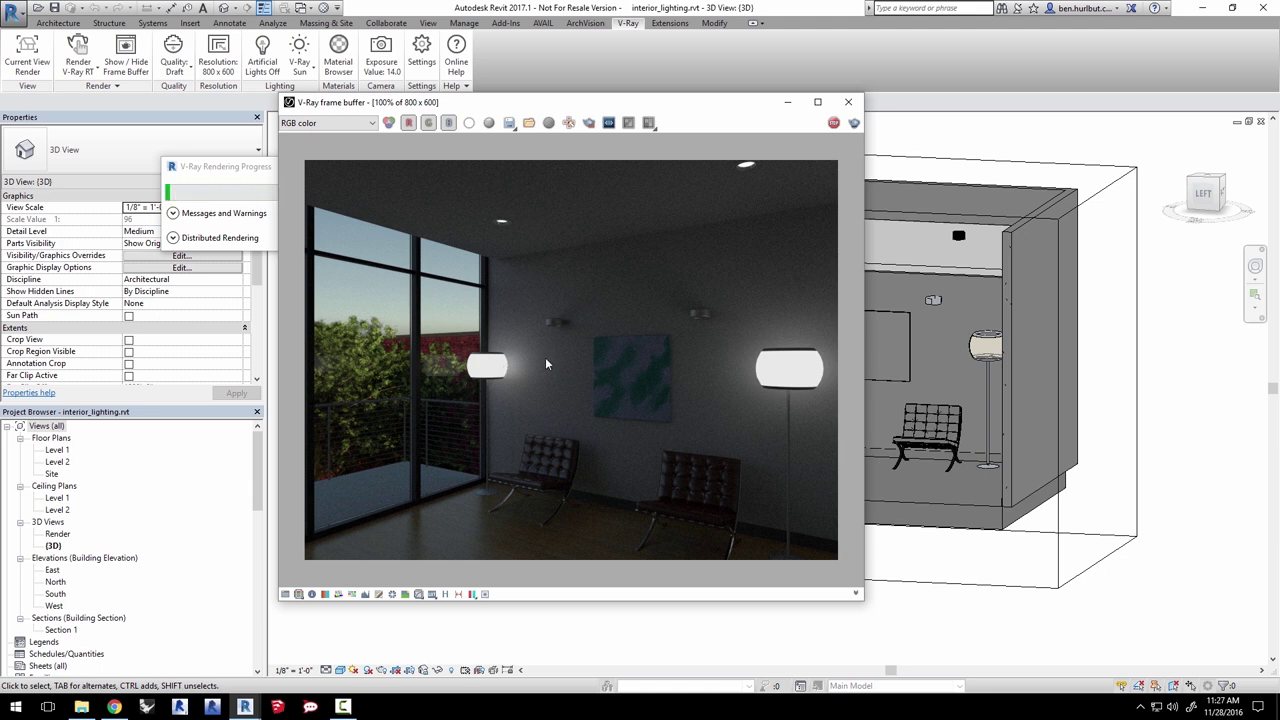
pyautogui.moveTo(743, 110); pyautogui.dragTo(715, 283)
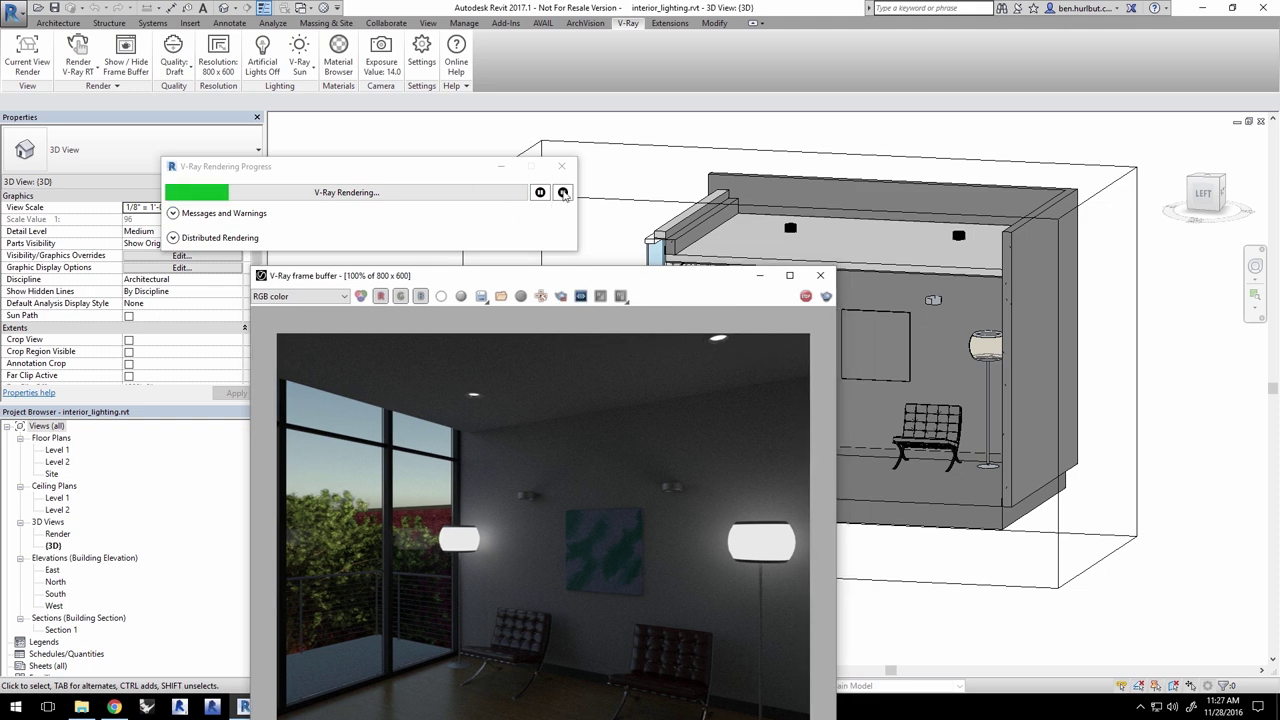
# Step: Stop the running V-Ray render from its progress window
pyautogui.click(568, 242)
pyautogui.click(562, 192)
pyautogui.moveTo(450, 275); pyautogui.dragTo(160, 262)
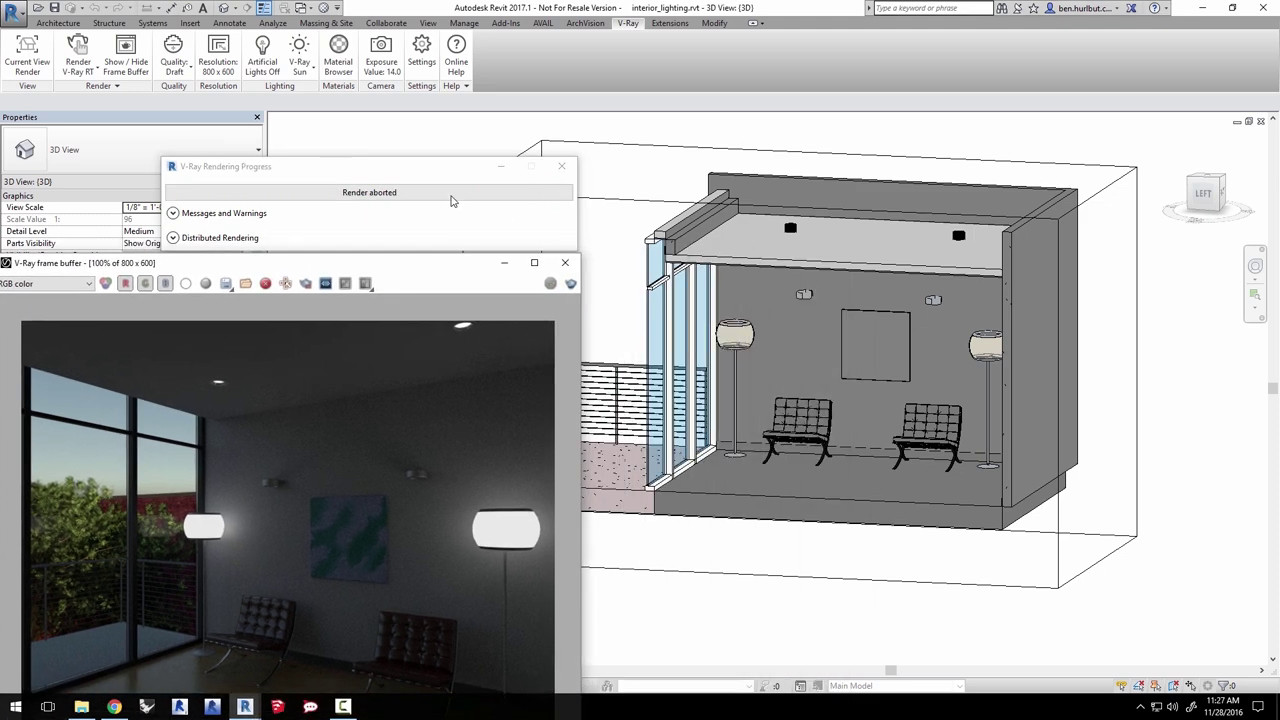
# Step: Set the floor lamp type's Shade material to Lamp Glass - Disabled
pyautogui.click(743, 334)
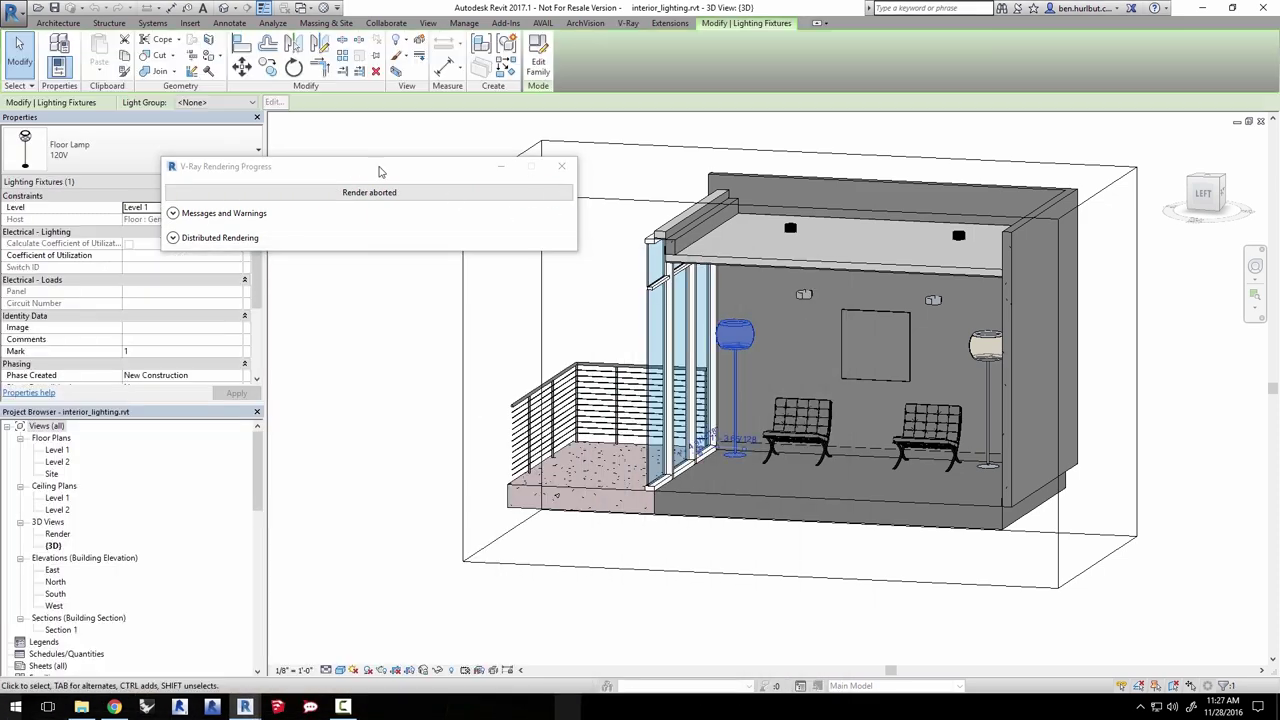
pyautogui.moveTo(380, 166); pyautogui.dragTo(272, 294)
pyautogui.click(245, 183)
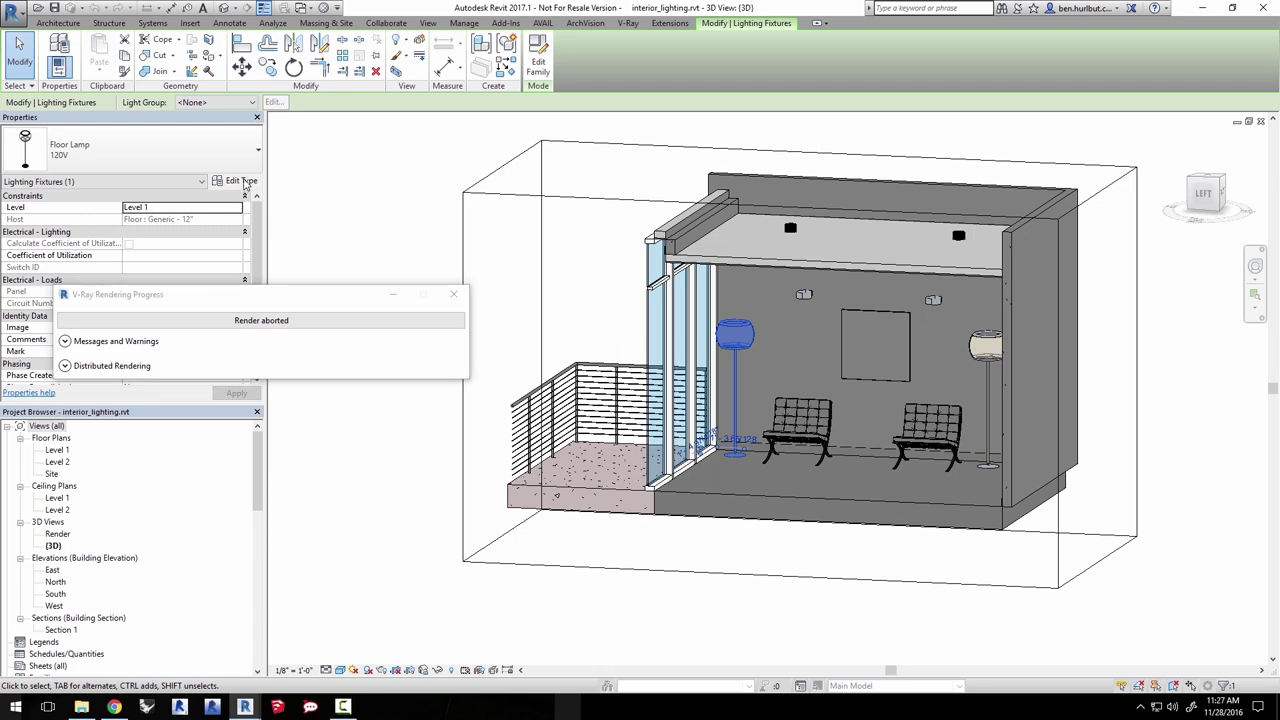
pyautogui.click(245, 183)
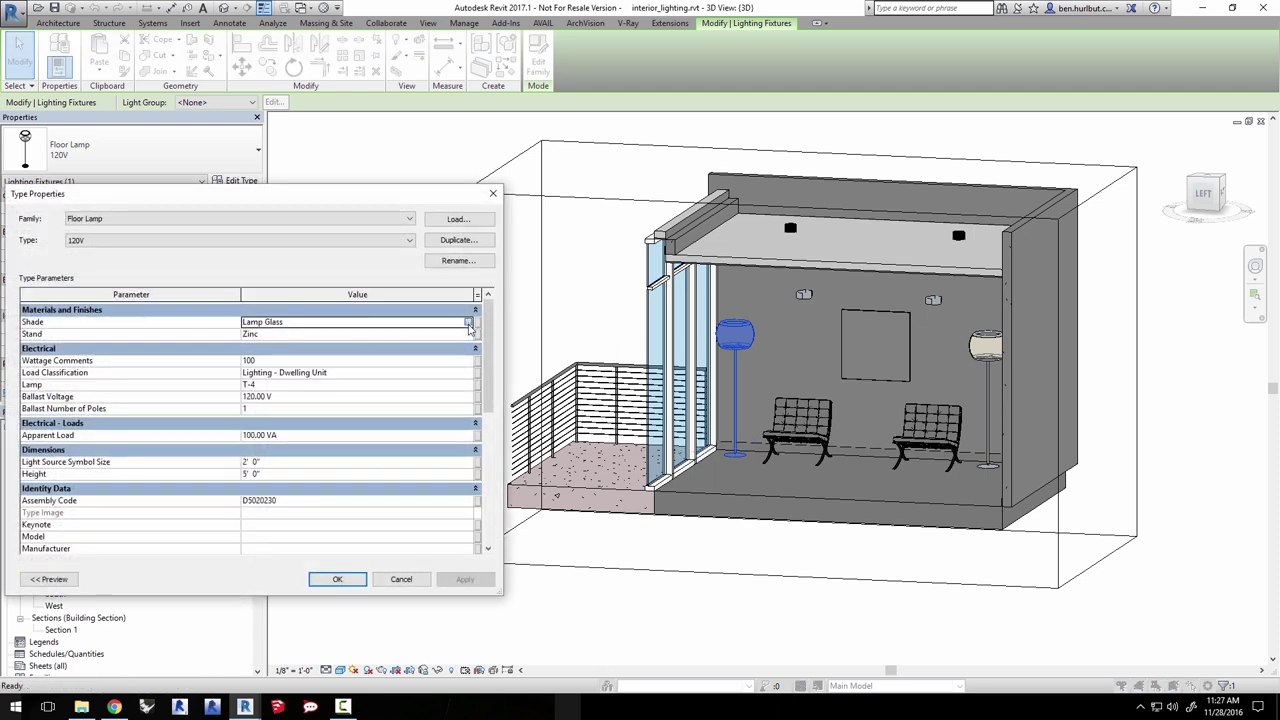
pyautogui.click(469, 326)
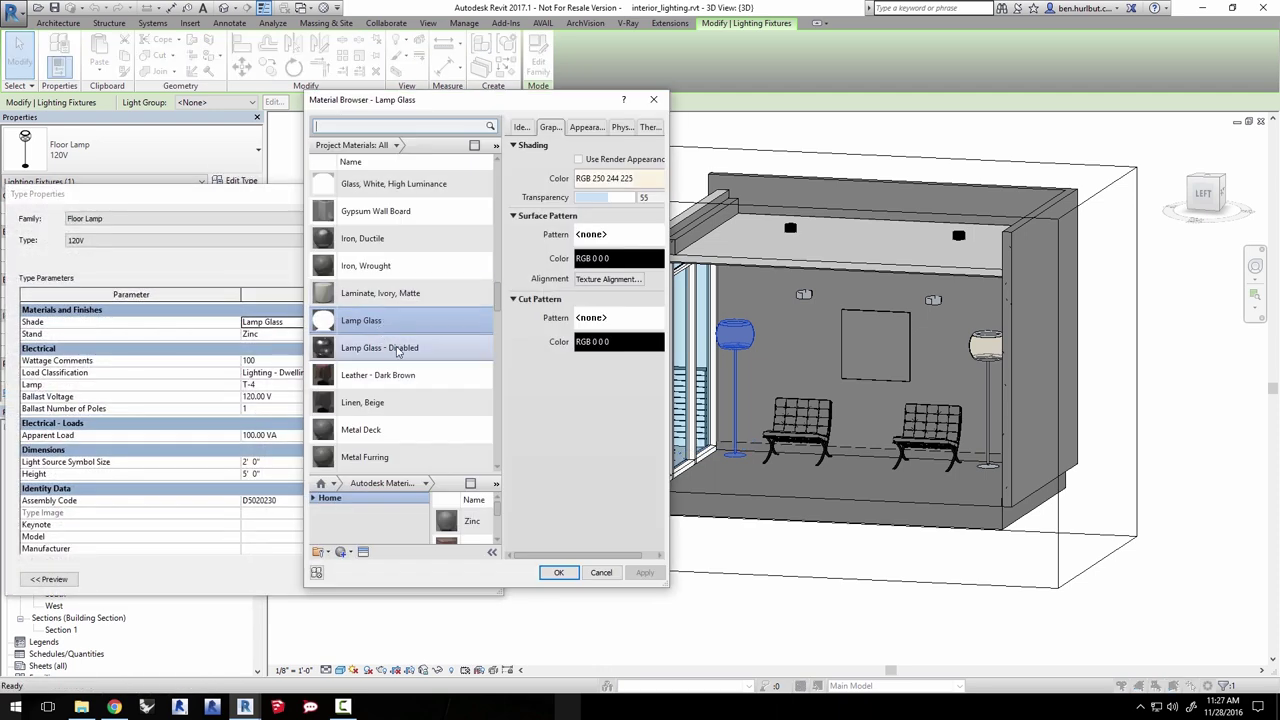
pyautogui.click(398, 350)
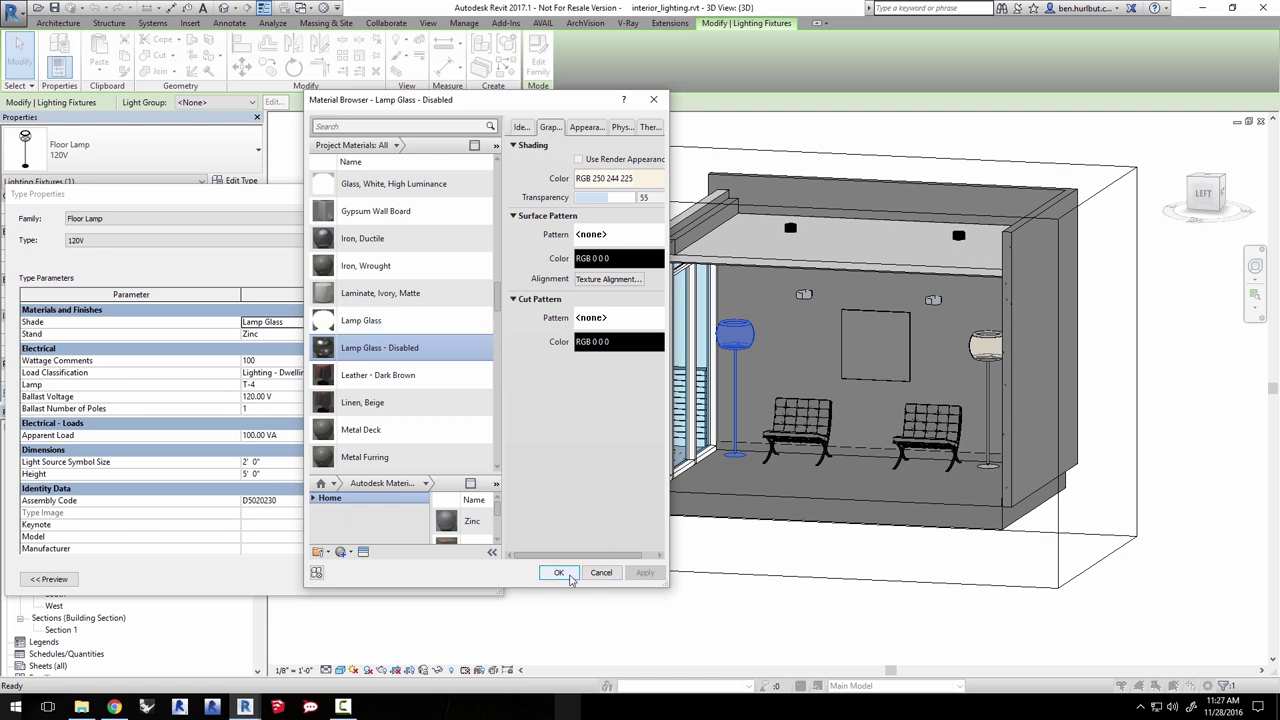
pyautogui.click(559, 574)
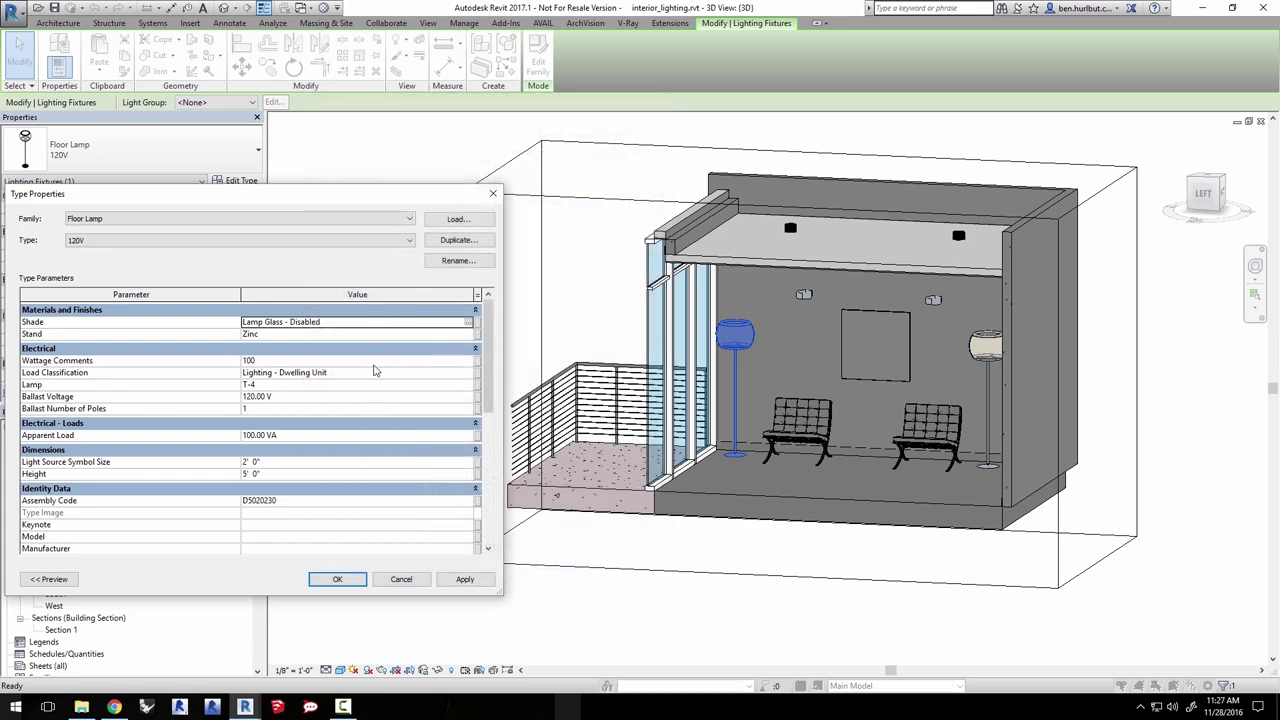
pyautogui.click(336, 579)
# Step: Restart V-Ray RT and dock the frame buffer on the left half of the screen
pyautogui.press('Escape')
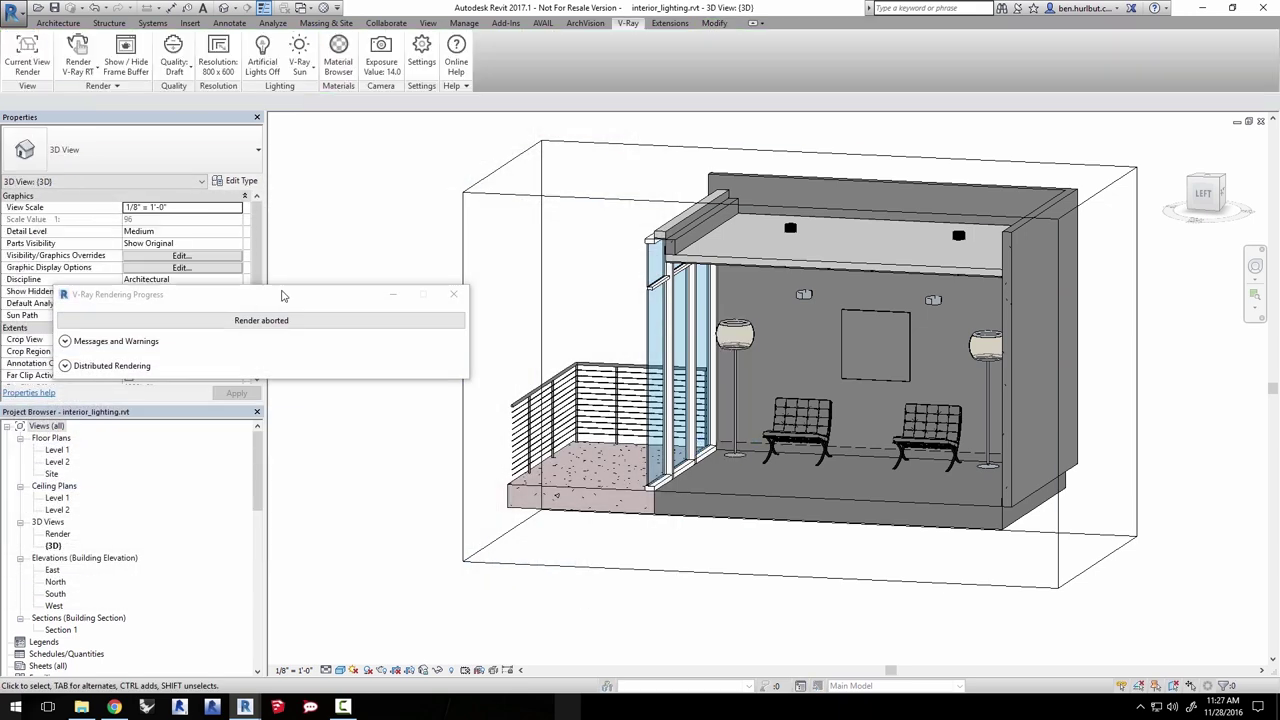
pyautogui.click(80, 55)
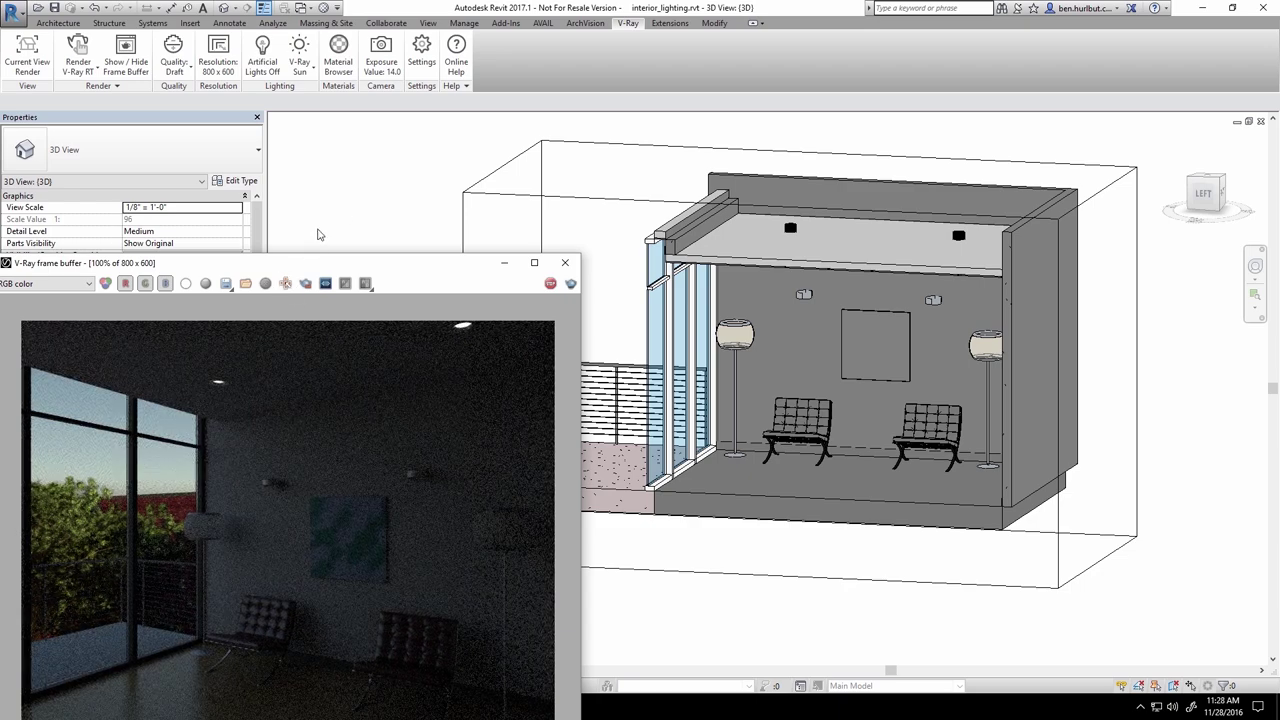
pyautogui.moveTo(337, 263)
pyautogui.mouseDown()
pyautogui.moveTo(331, 249)
pyautogui.moveTo(2, 250)
pyautogui.mouseUp()
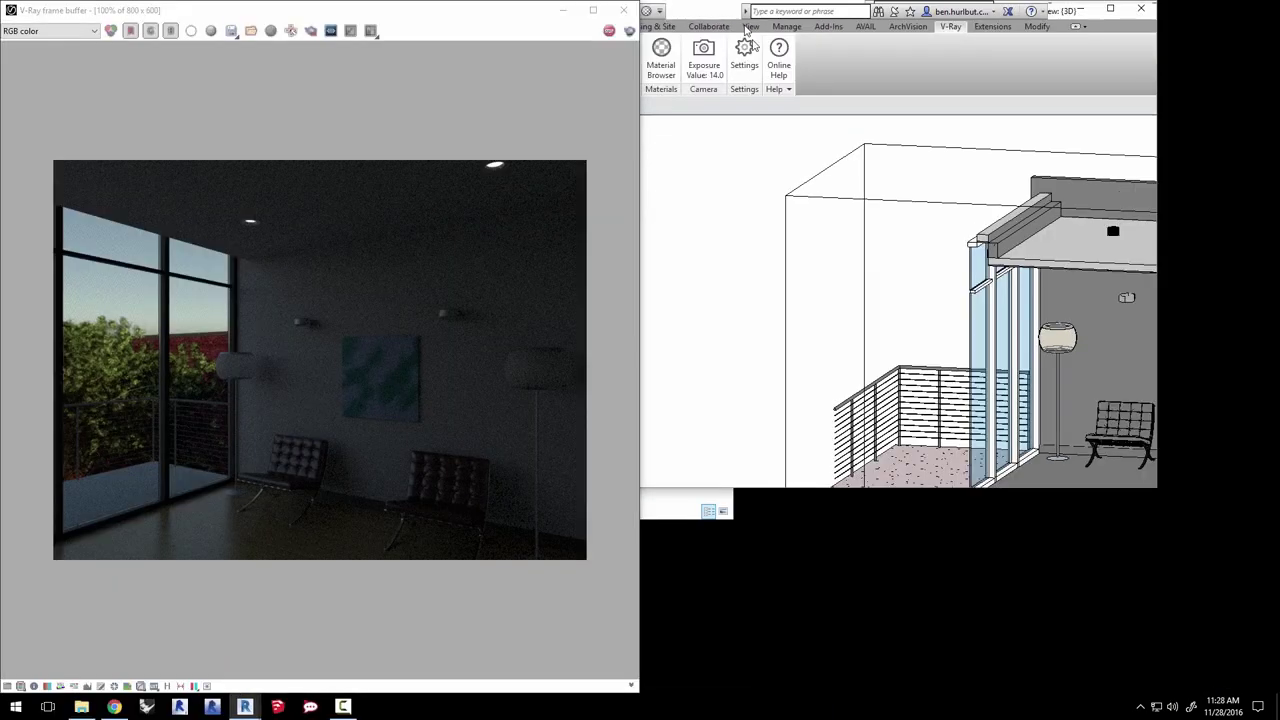
pyautogui.scroll(3, 1208, 321)
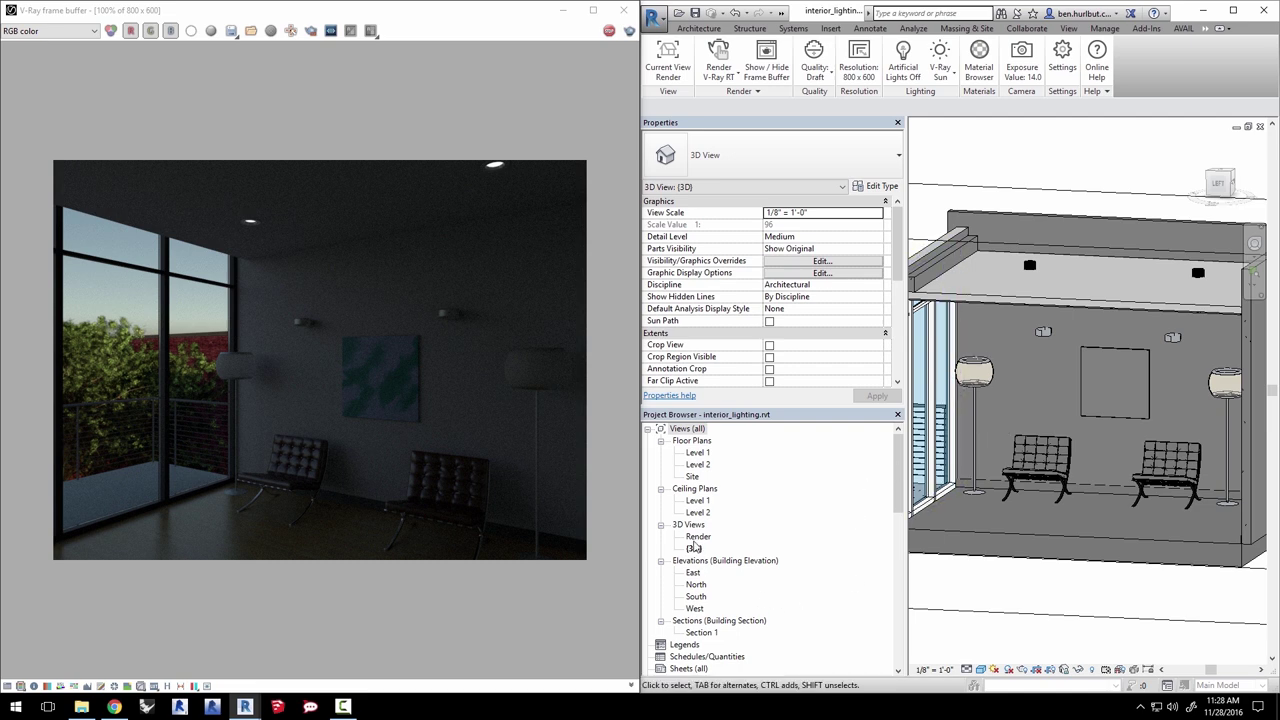
# Step: In the Render view's still sun settings, set the date to June 23, 2016
pyautogui.click(697, 537)
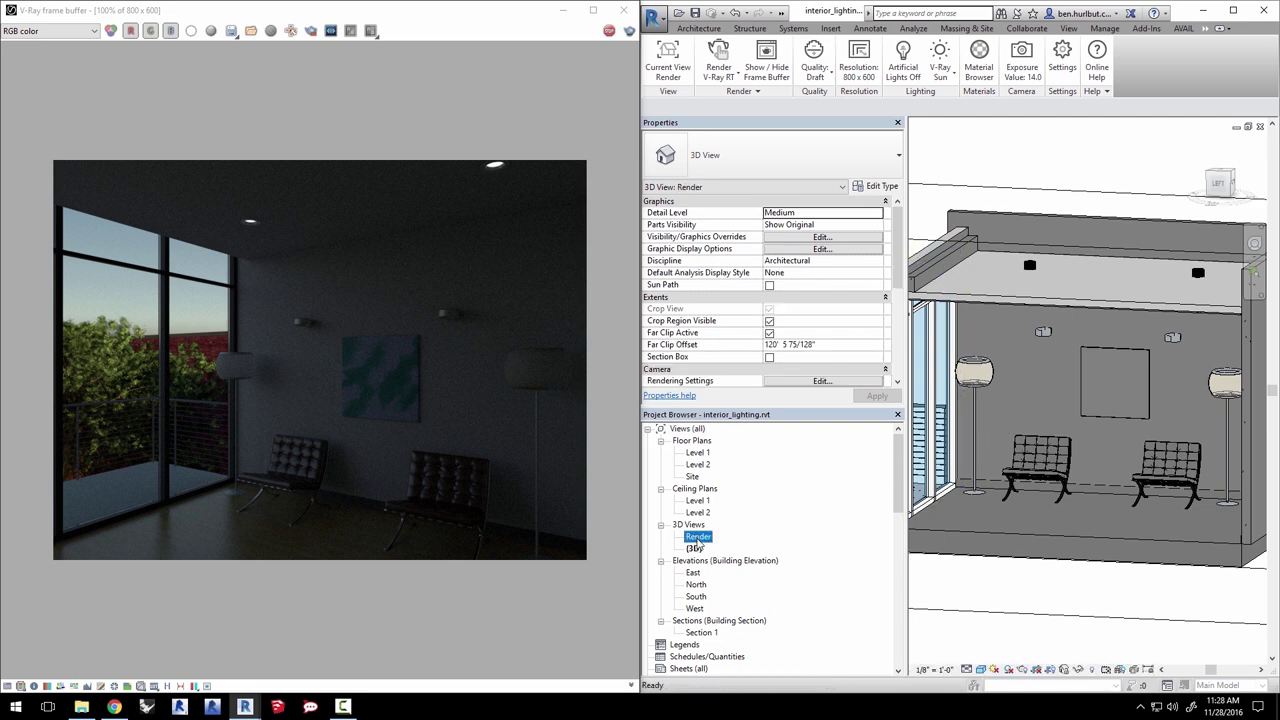
pyautogui.click(822, 381)
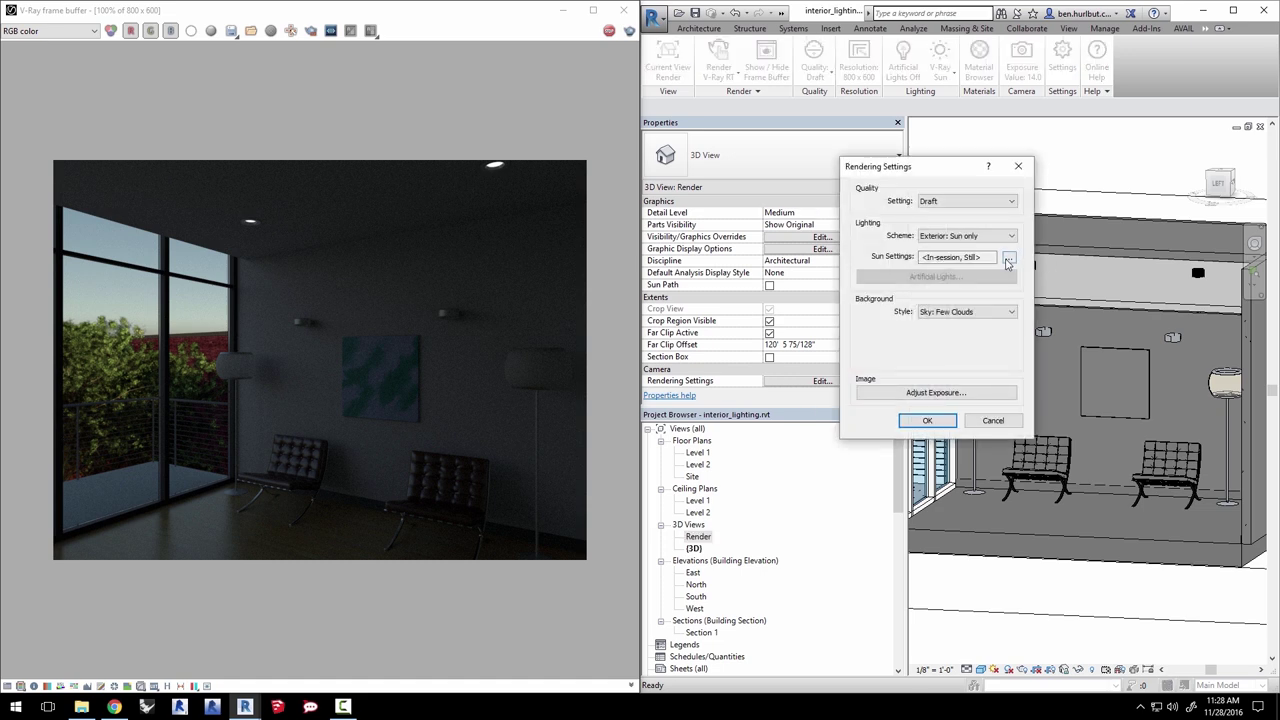
pyautogui.click(1008, 259)
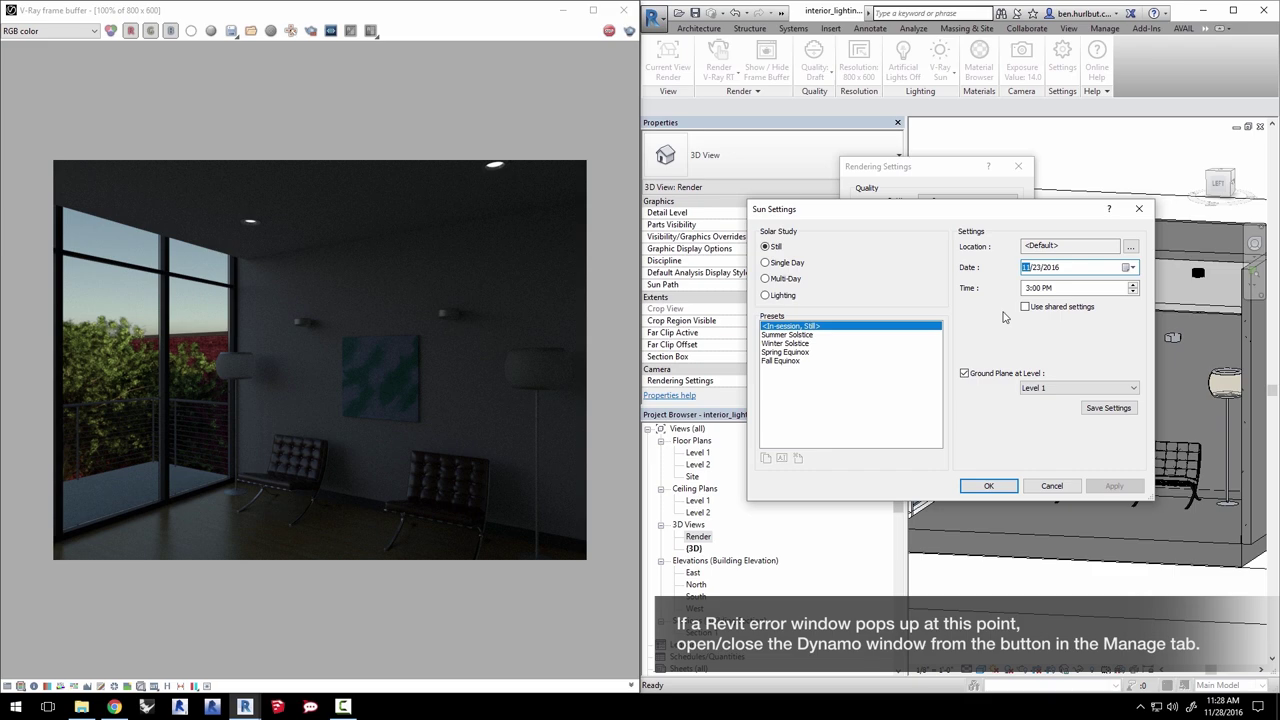
pyautogui.write('6')
pyautogui.press('Tab')
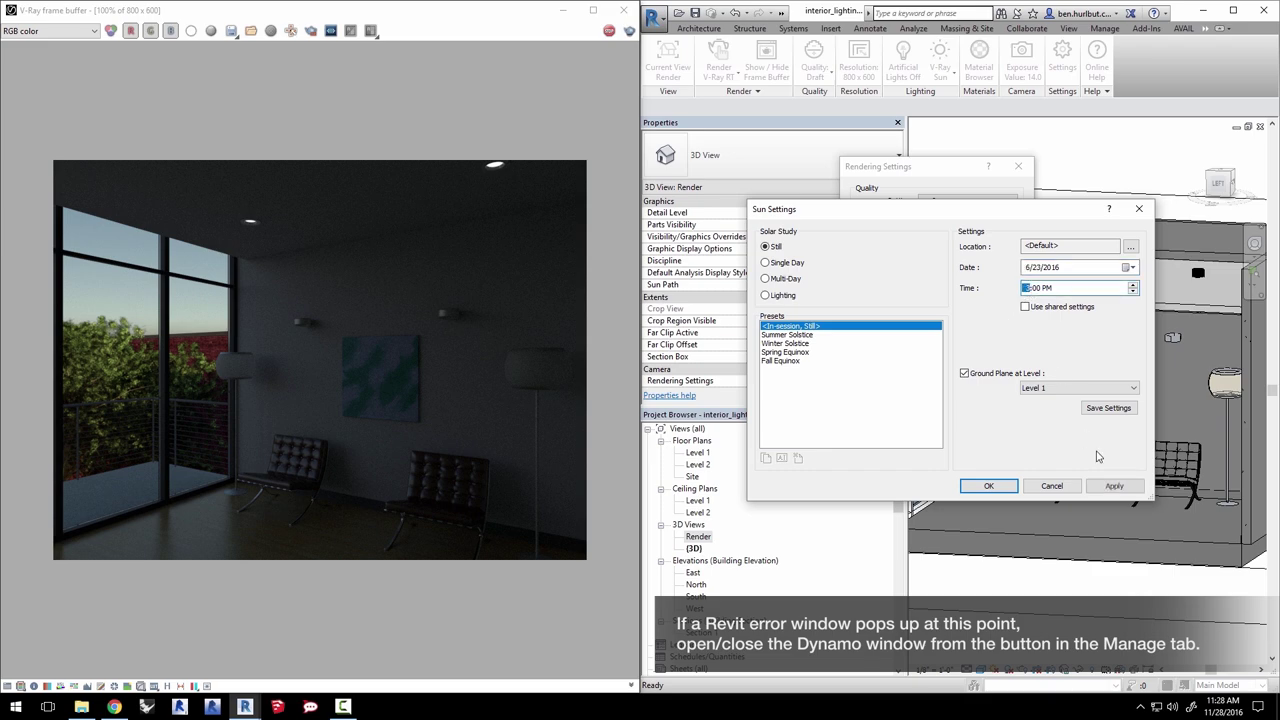
pyautogui.click(1120, 487)
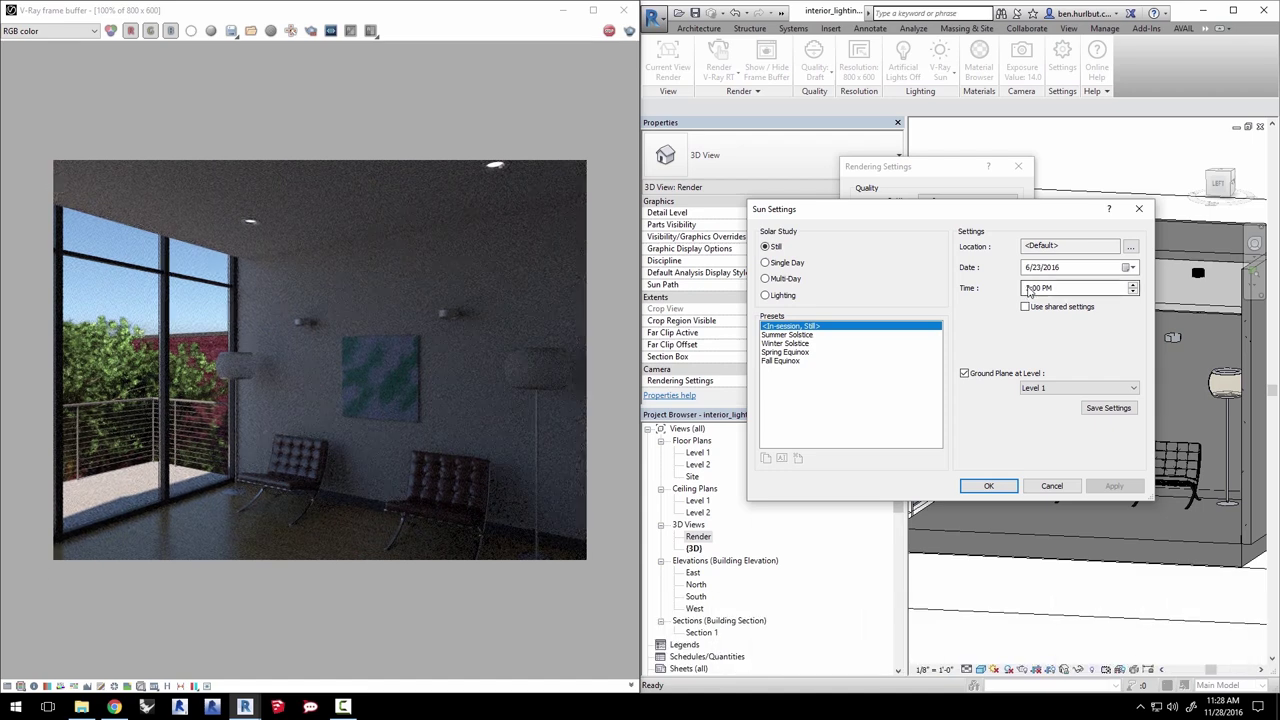
# Step: Set the sun time to 6:30 PM and apply to rerender
pyautogui.click(1029, 289)
pyautogui.press('Right')
pyautogui.write('30')
pyautogui.hotkey('shift', 'Tab')
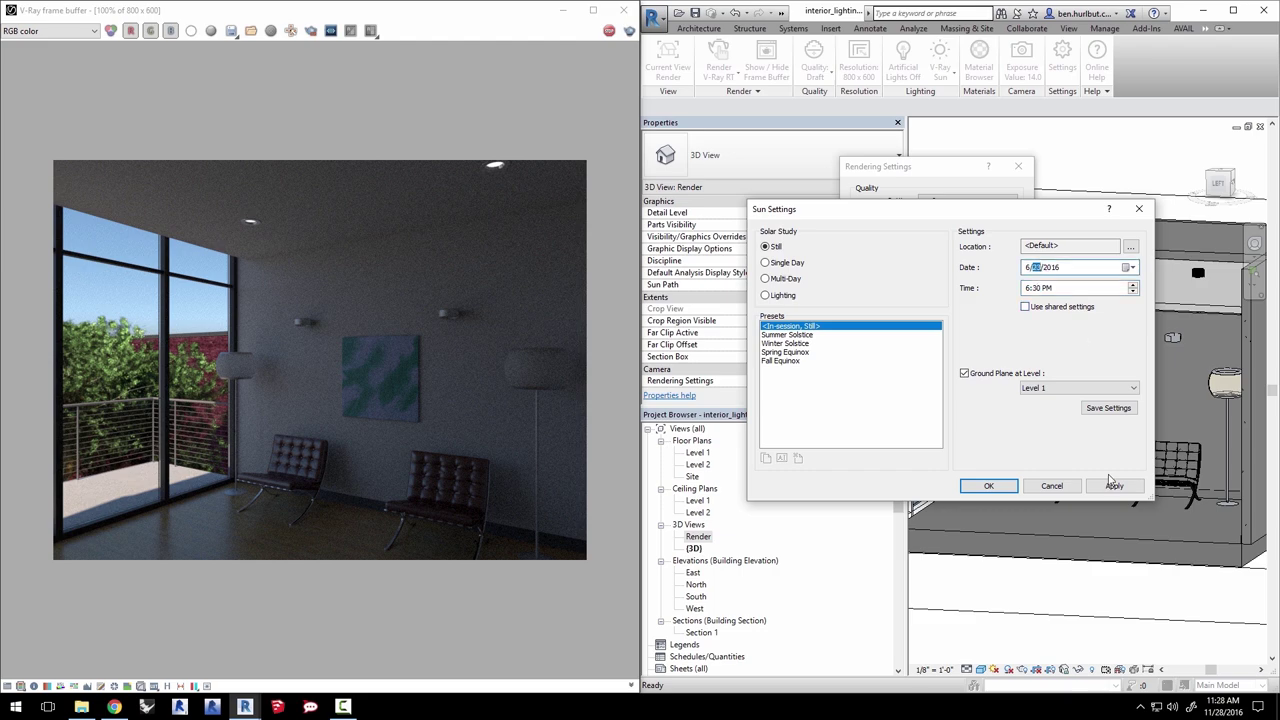
pyautogui.click(1114, 486)
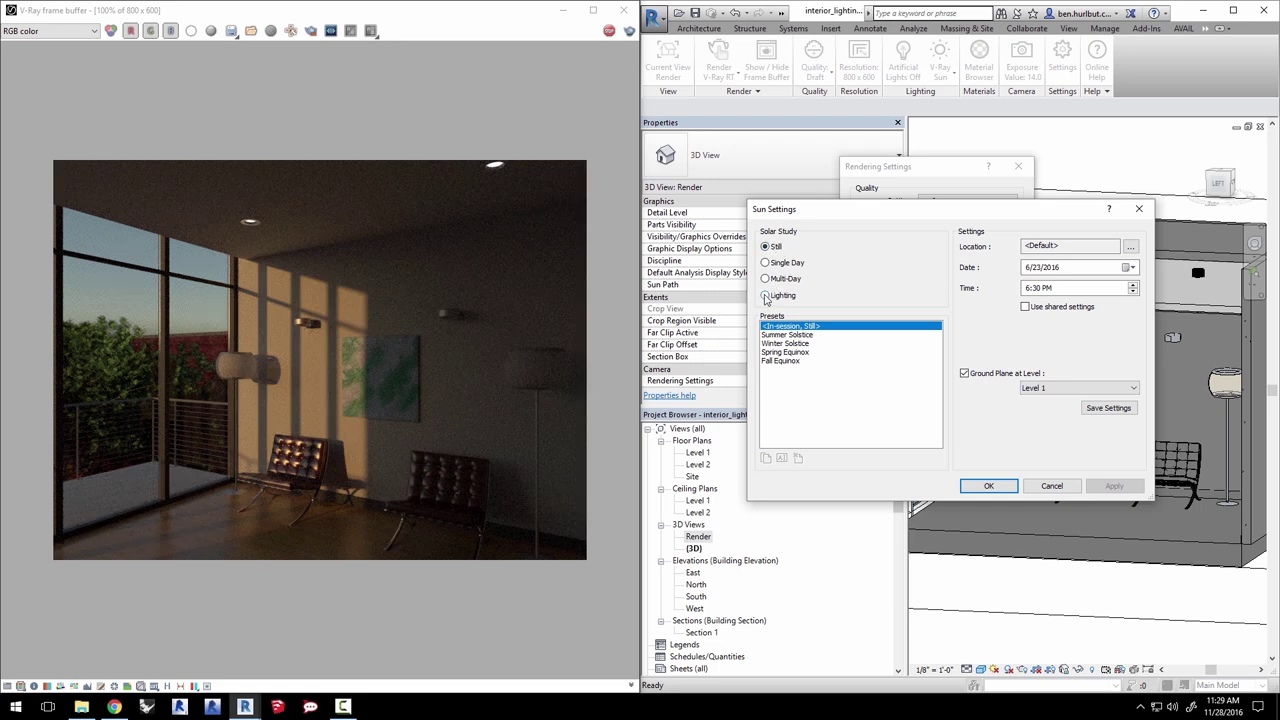
# Step: Switch the sun to Lighting mode with a 292° azimuth and apply
pyautogui.click(765, 297)
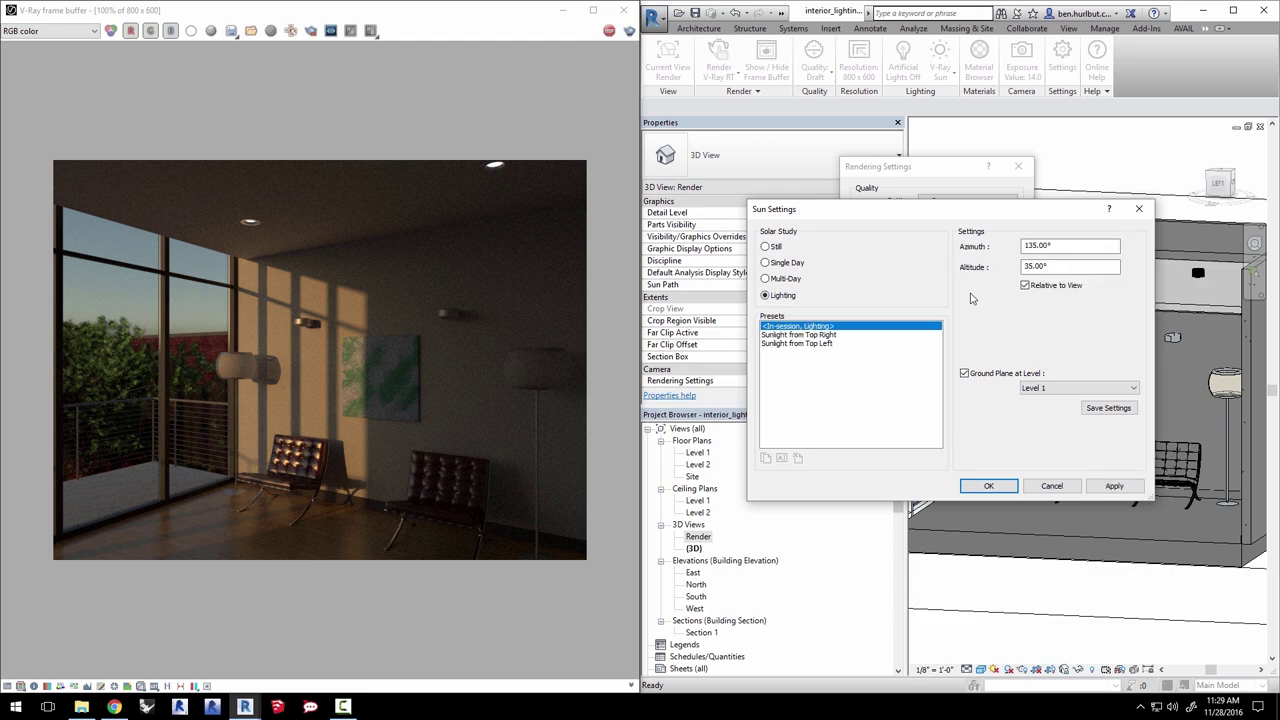
pyautogui.click(1121, 487)
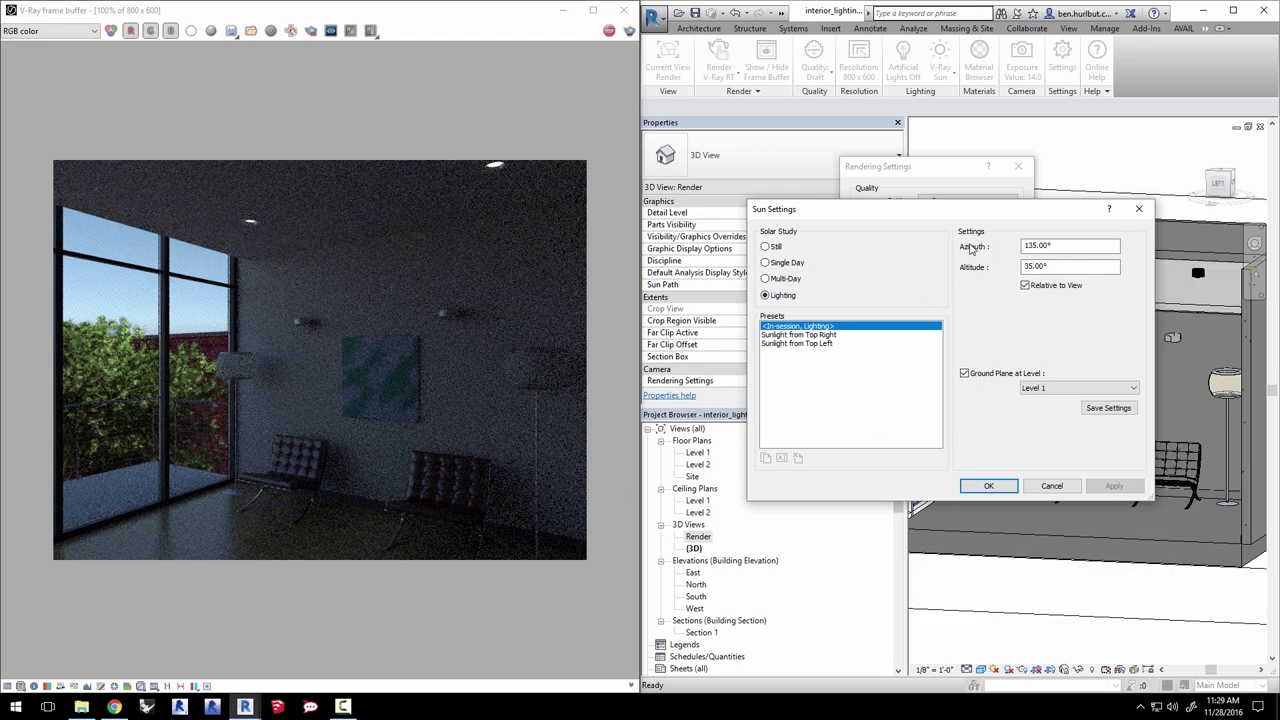
pyautogui.click(1057, 245)
pyautogui.click(1036, 266)
pyautogui.click(1036, 245)
pyautogui.press('BackSpace')
pyautogui.press('BackSpace')
pyautogui.press('BackSpace')
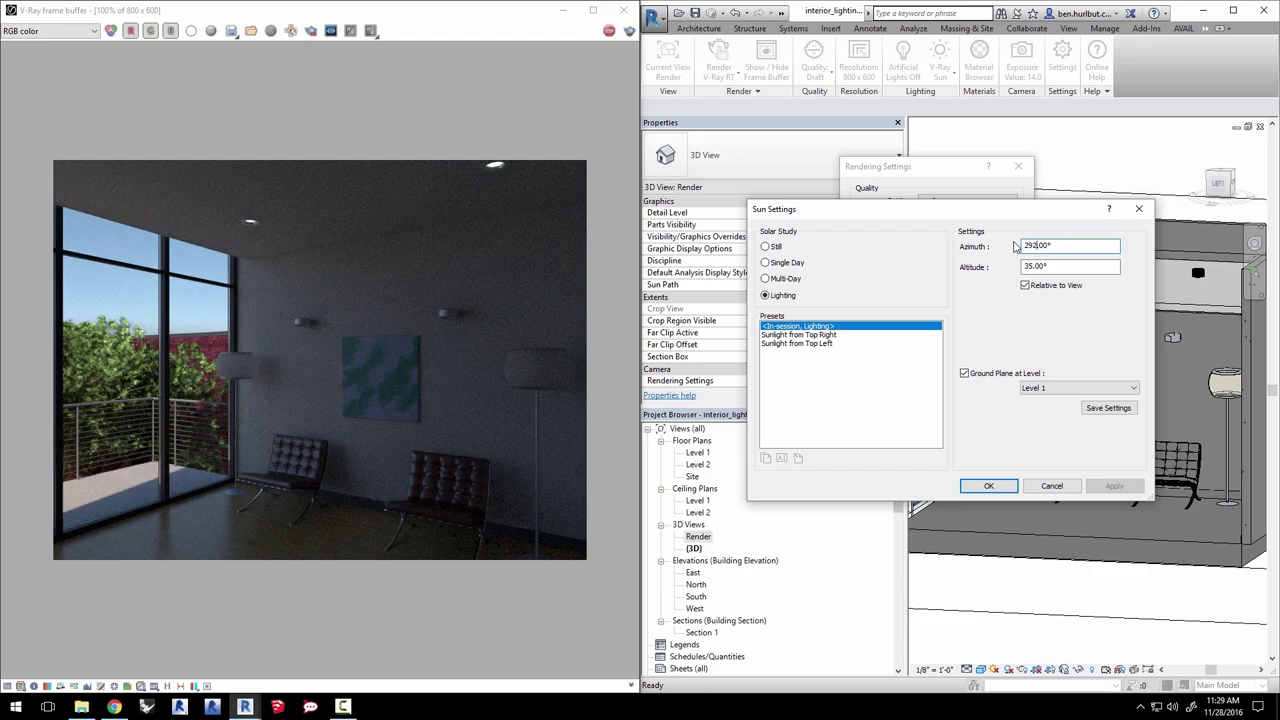
pyautogui.write('292')
pyautogui.click(1036, 266)
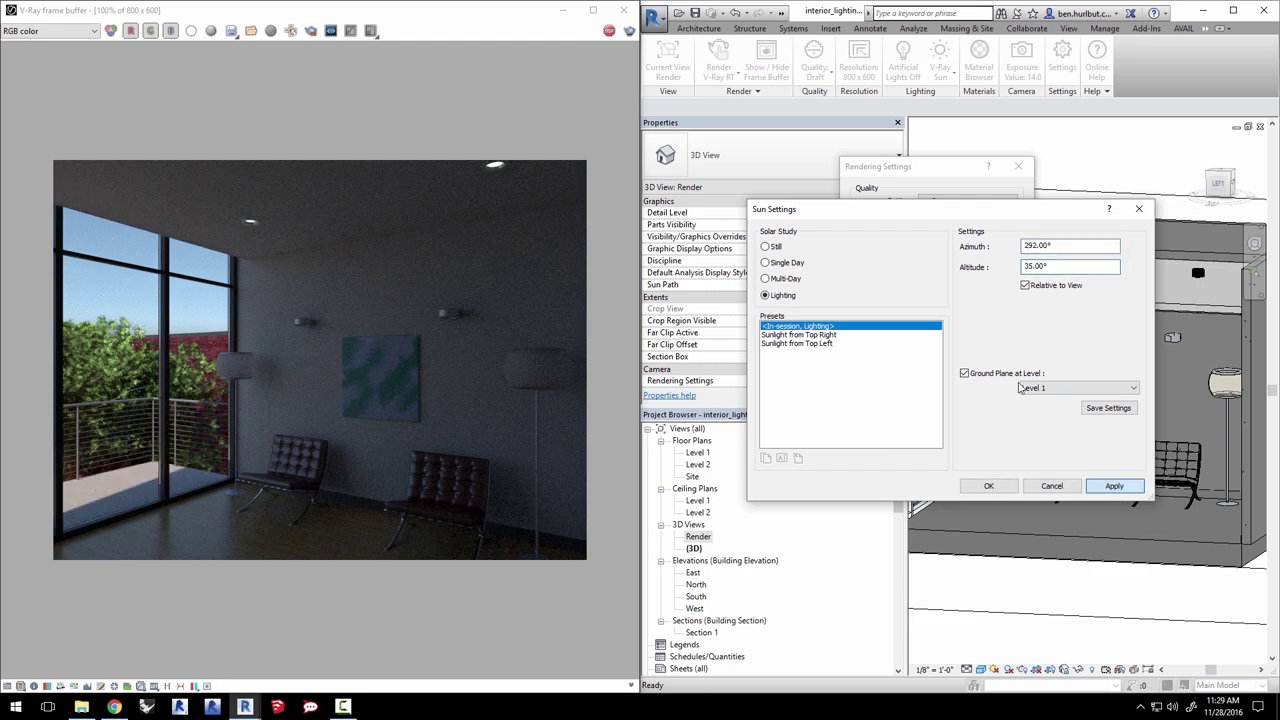
pyautogui.click(1114, 486)
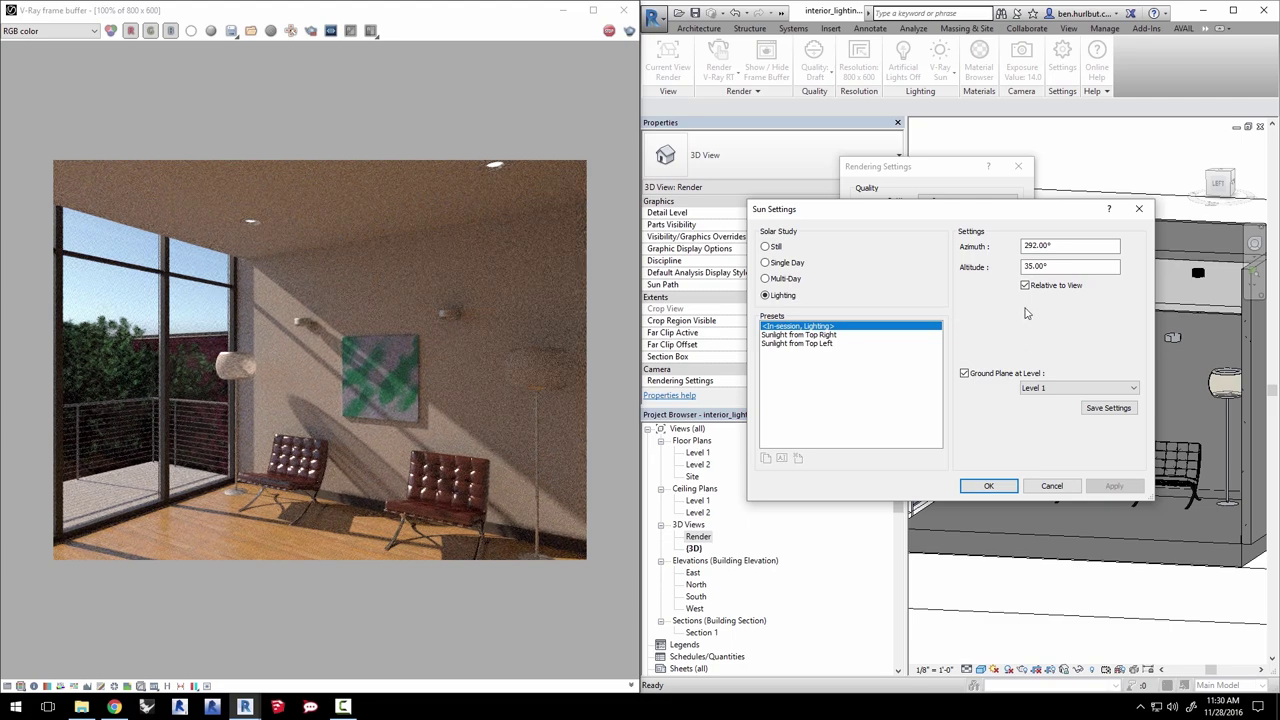
# Step: Lower the sun altitude to 15° and apply
pyautogui.click(1028, 266)
pyautogui.press('BackSpace')
pyautogui.write('1')
pyautogui.click(1113, 486)
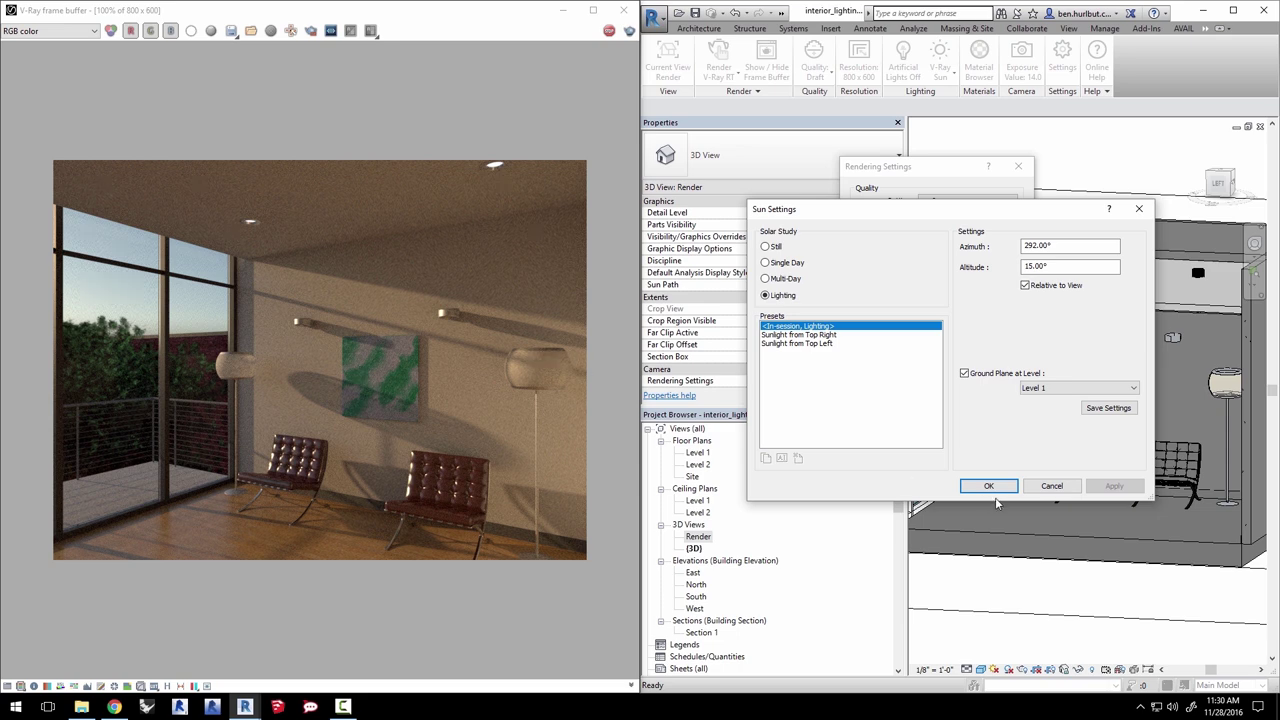
# Step: Close the sun and rendering settings, then raise the V-Ray sun size to 8
pyautogui.press('Return')
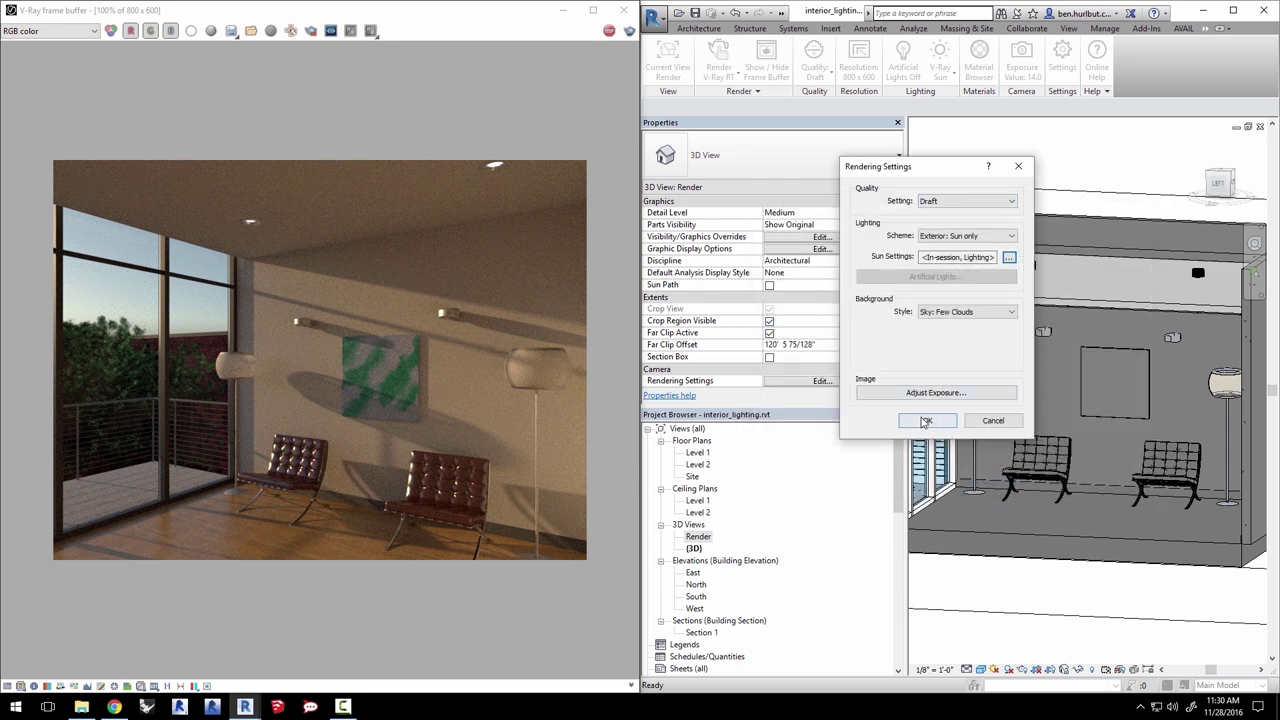
pyautogui.click(920, 420)
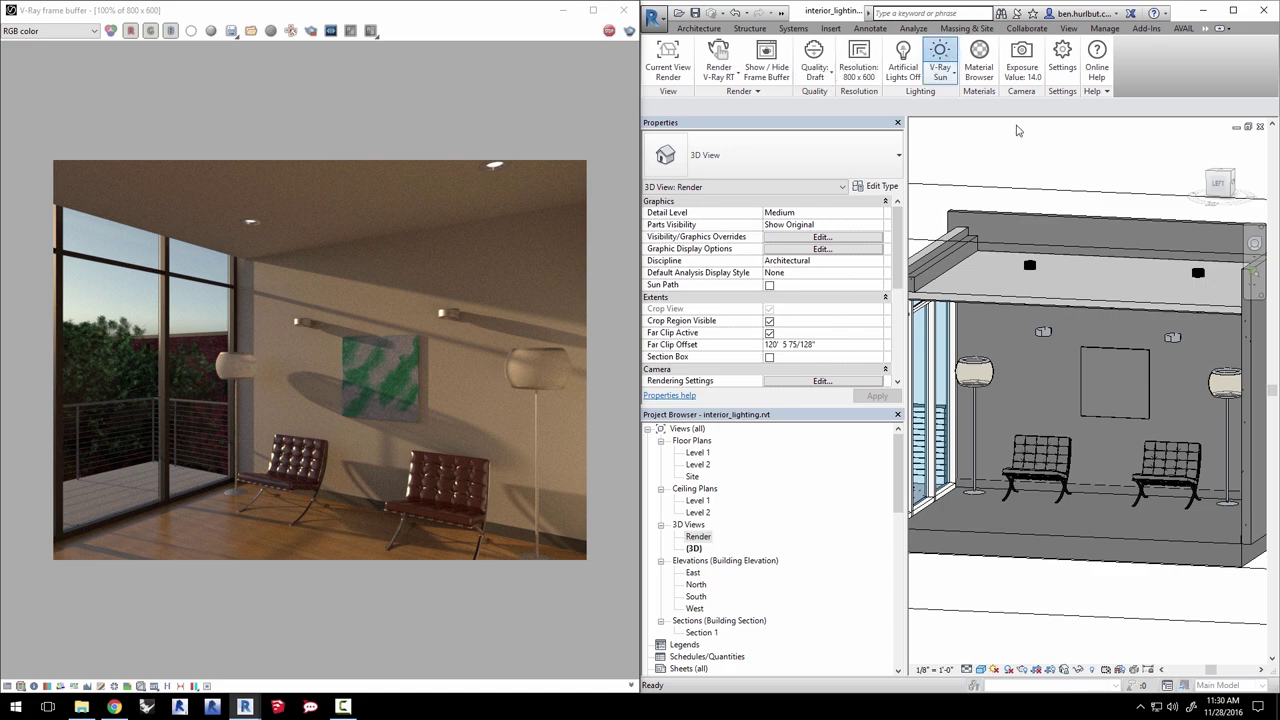
pyautogui.click(941, 55)
pyautogui.moveTo(967, 78); pyautogui.dragTo(928, 298)
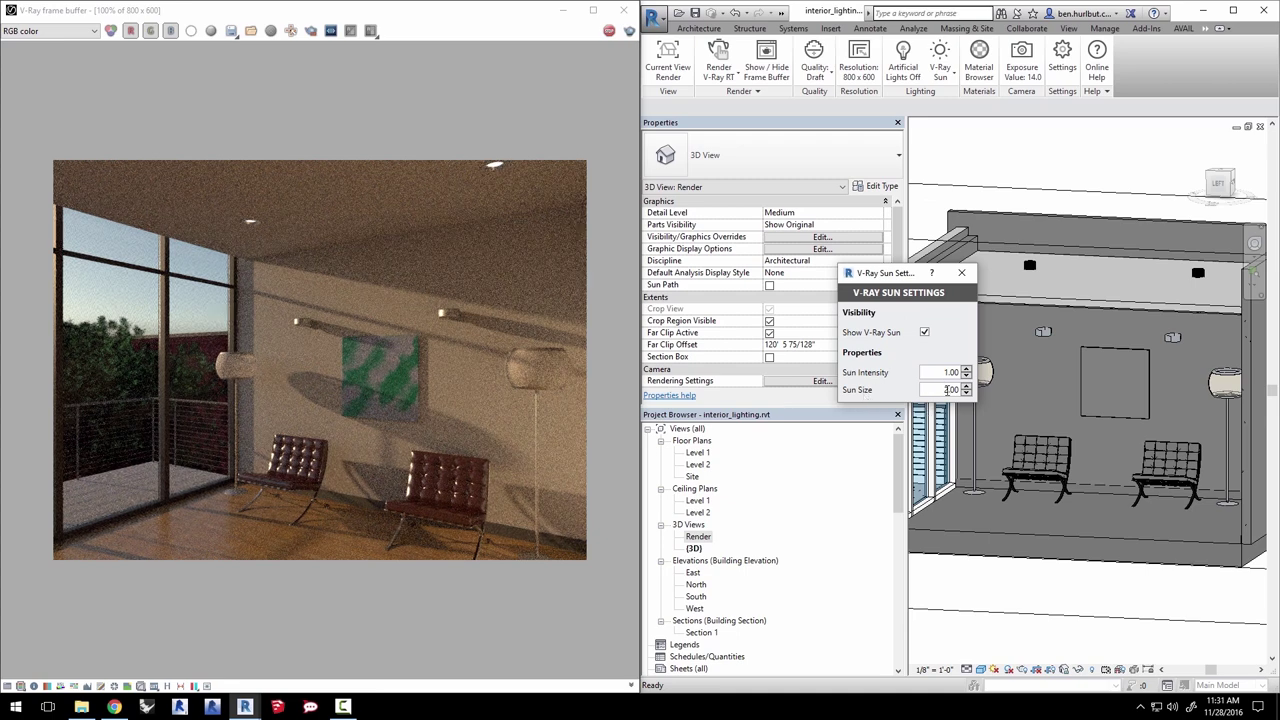
pyautogui.doubleClick(945, 388)
pyautogui.write('6')
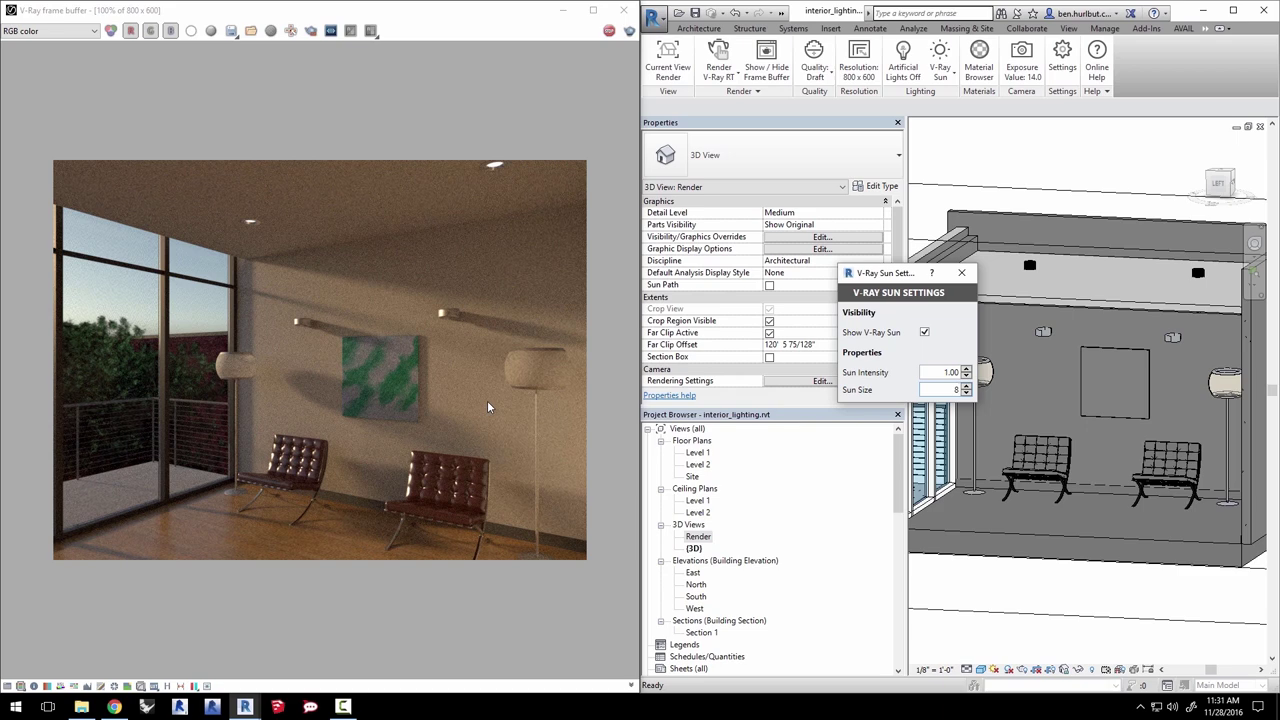
pyautogui.click(958, 279)
# Step: Replace the sun with an HDR-image dome light rotated 22°, and turn on artificial lights
pyautogui.click(948, 86)
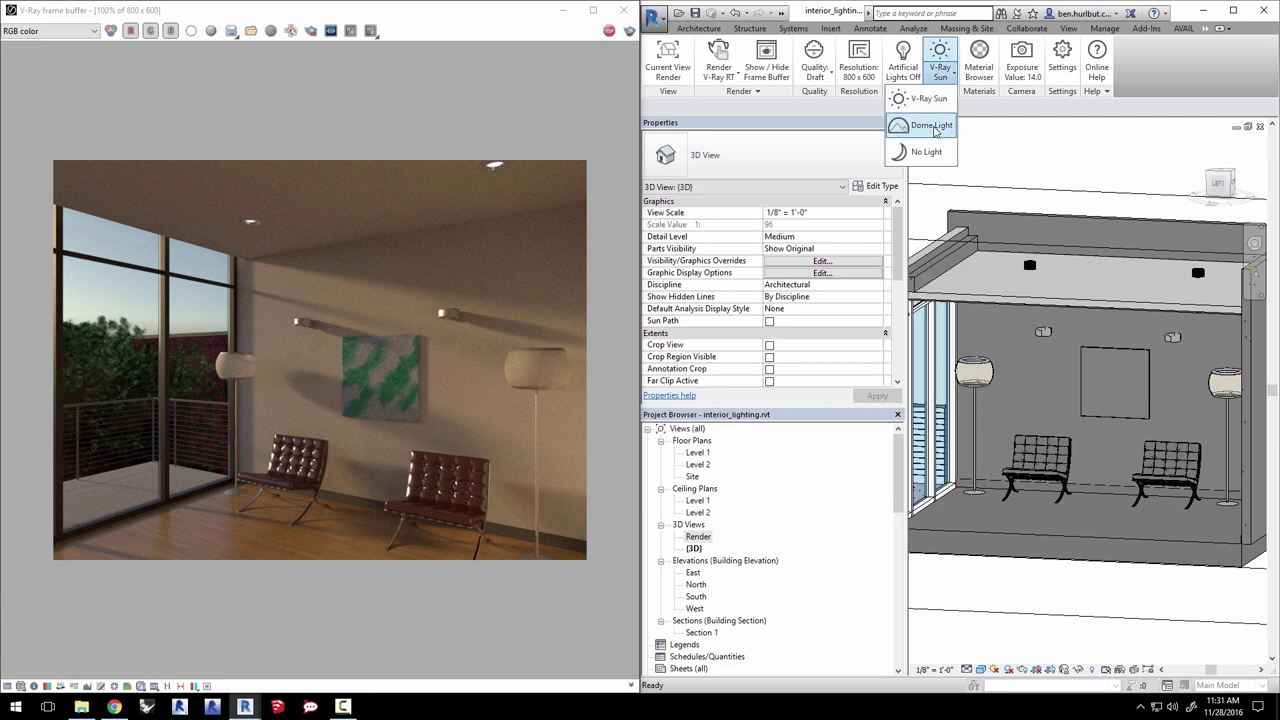
pyautogui.click(1075, 149)
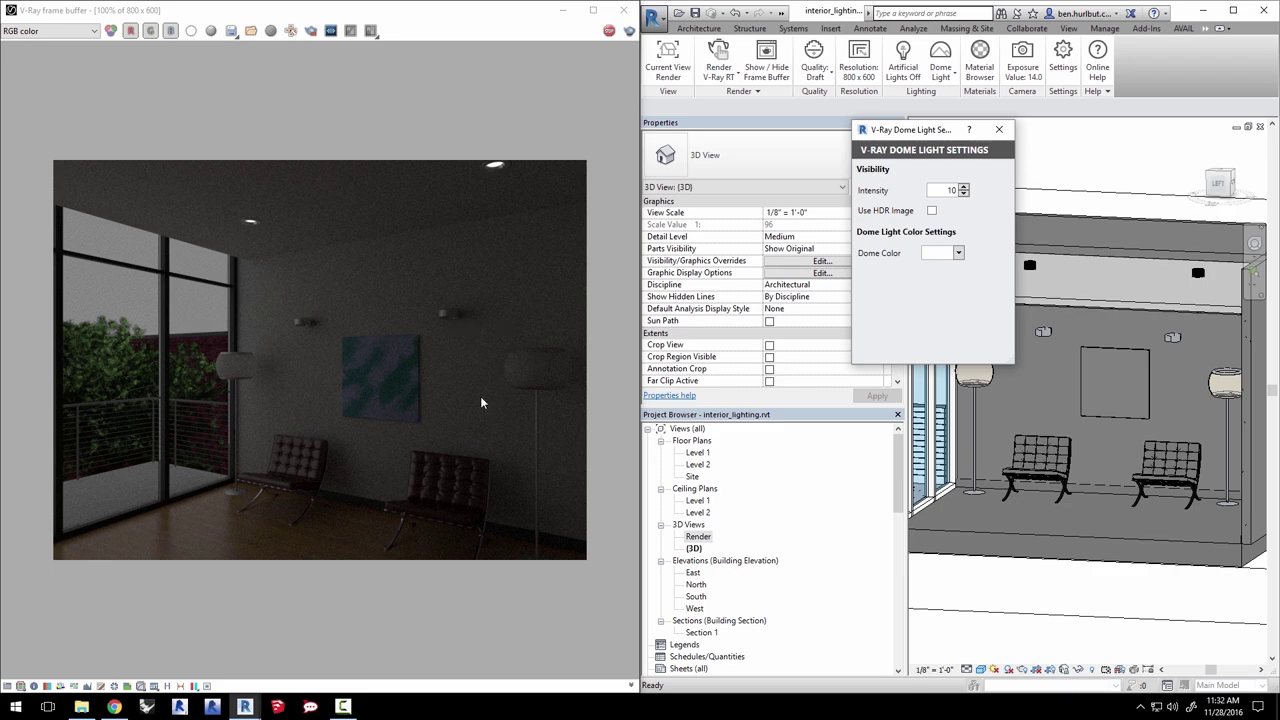
pyautogui.click(932, 211)
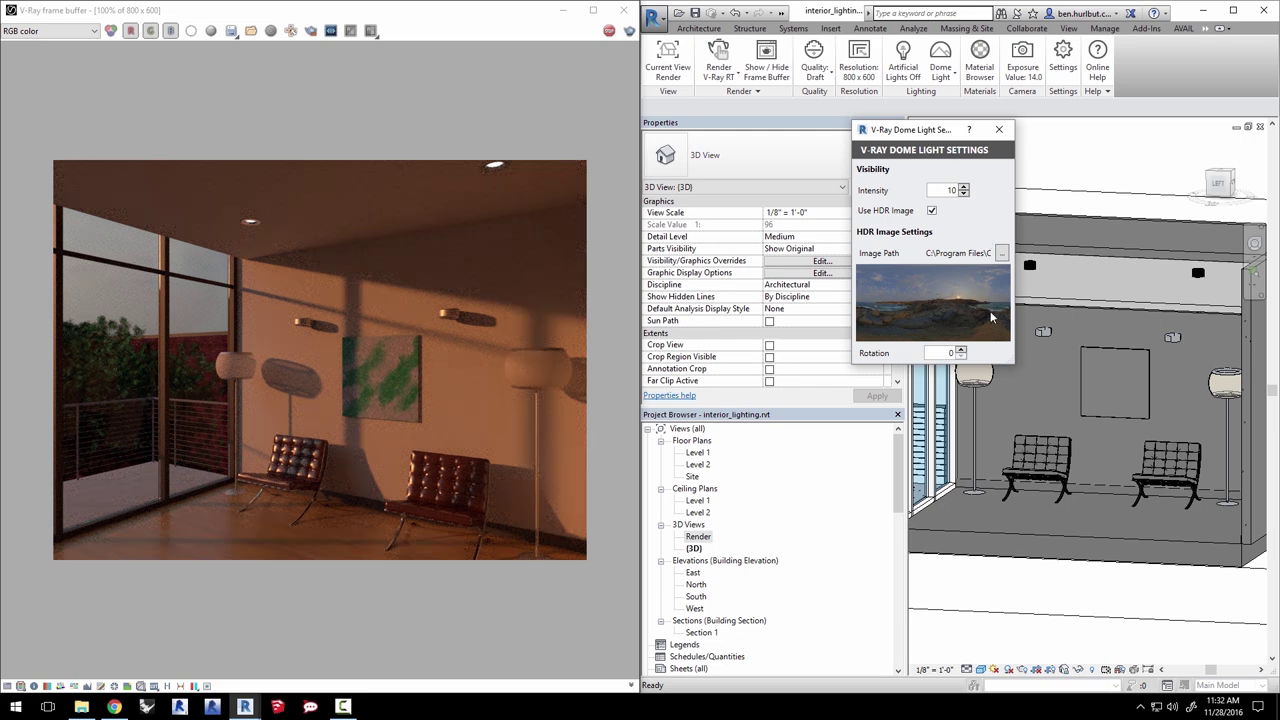
pyautogui.doubleClick(945, 353)
pyautogui.write('22')
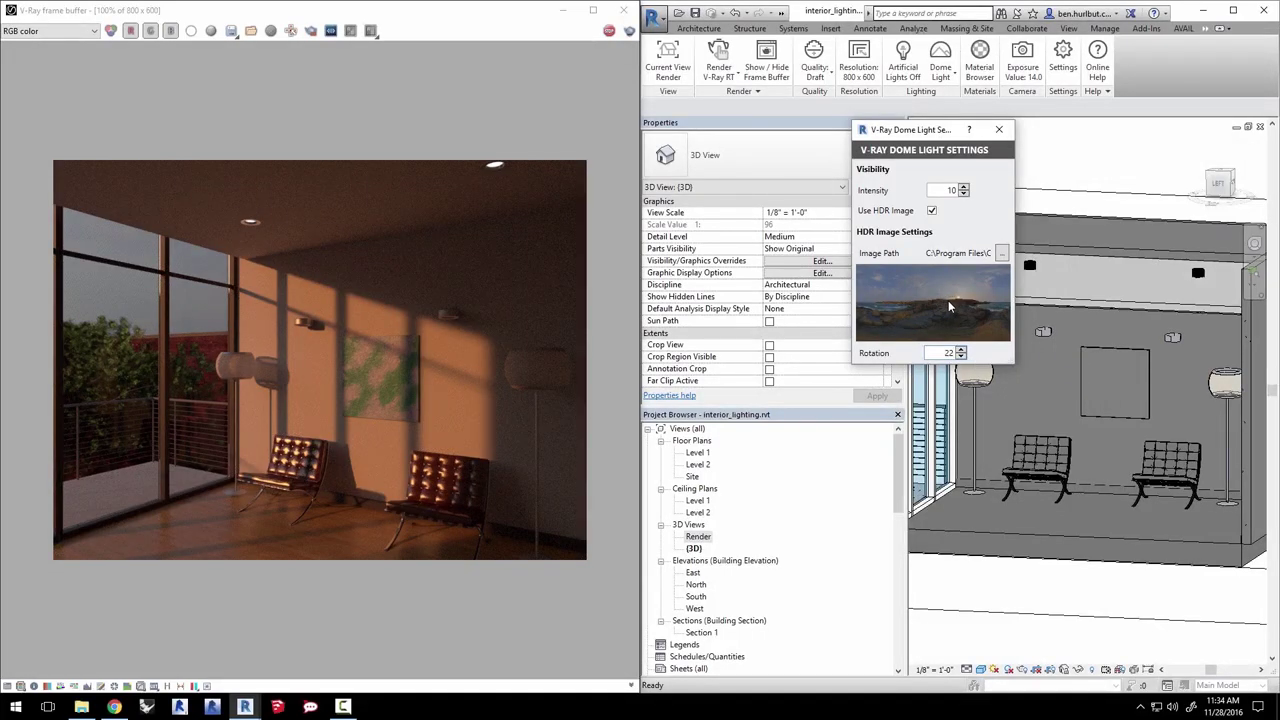
pyautogui.click(609, 32)
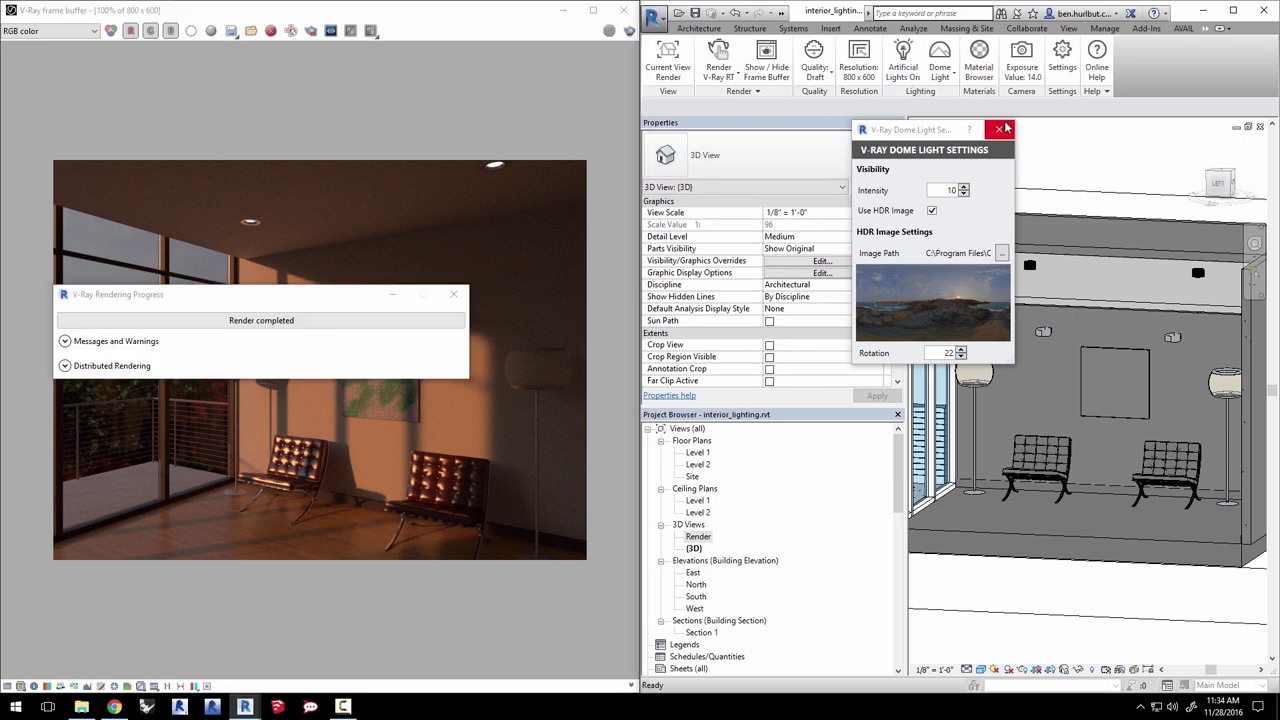
# Step: Close the dome light settings and set V-Ray environment lighting to No Light
pyautogui.click(999, 130)
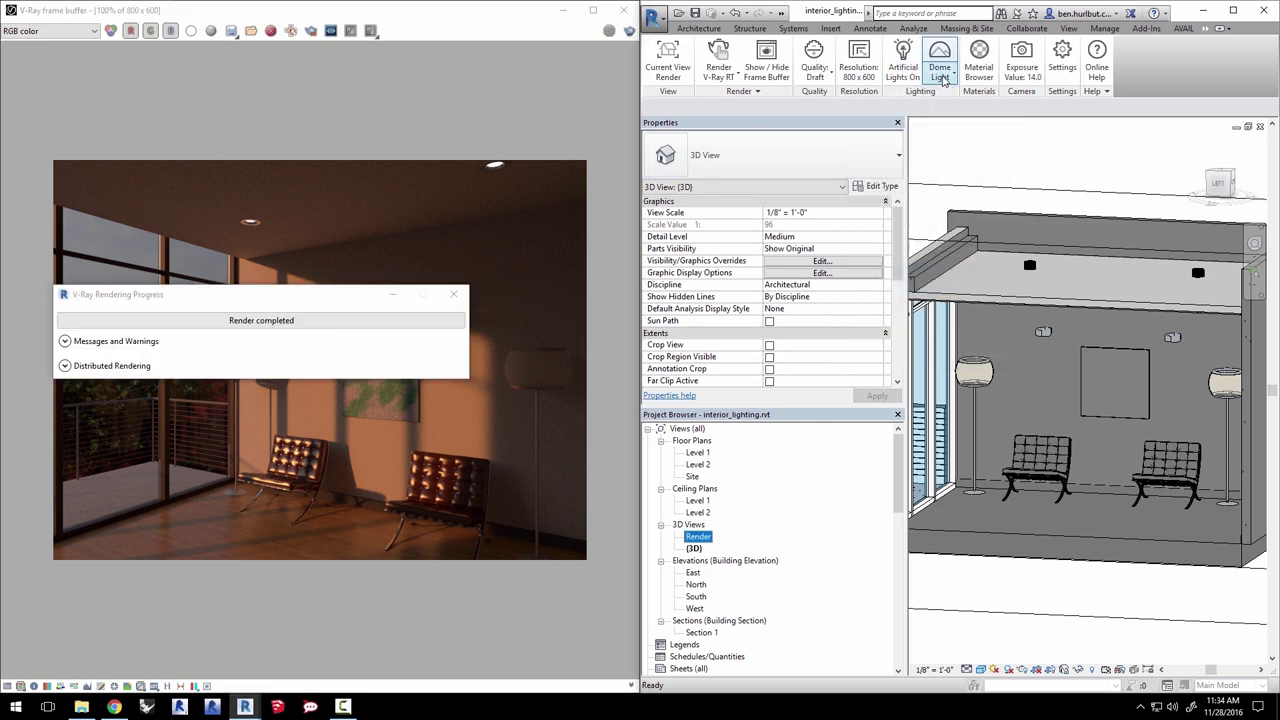
pyautogui.click(945, 74)
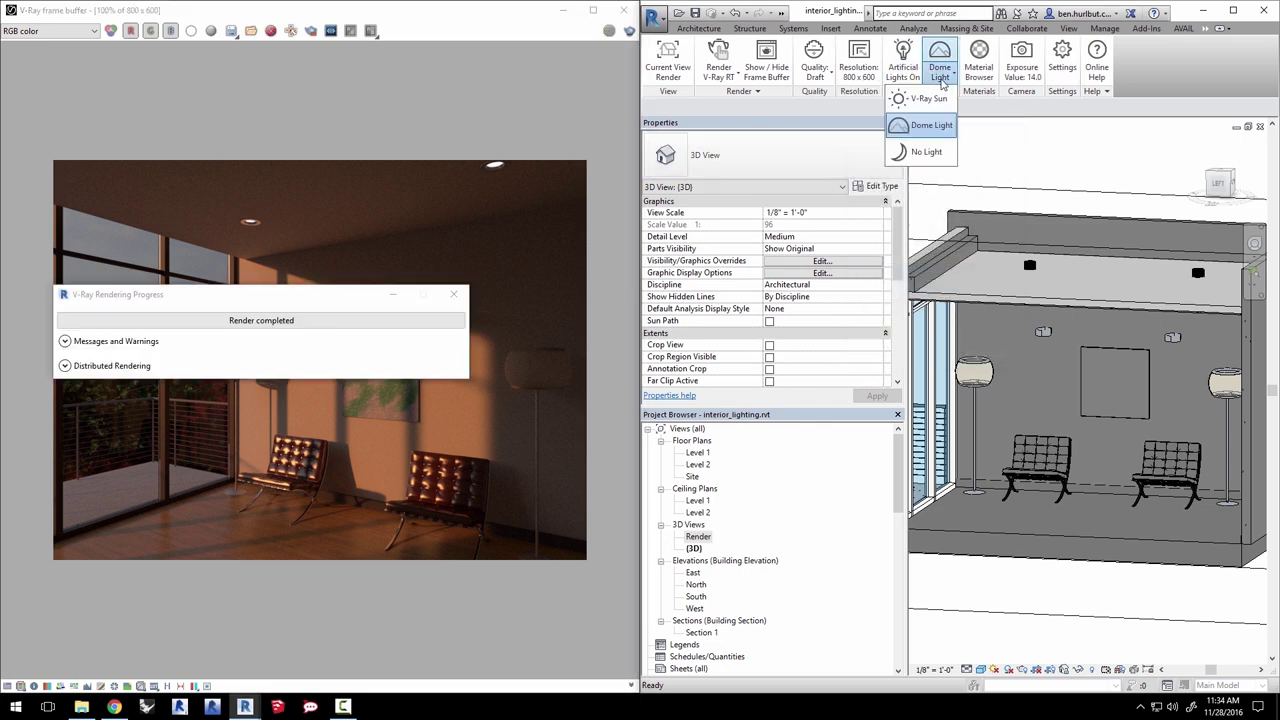
pyautogui.click(921, 156)
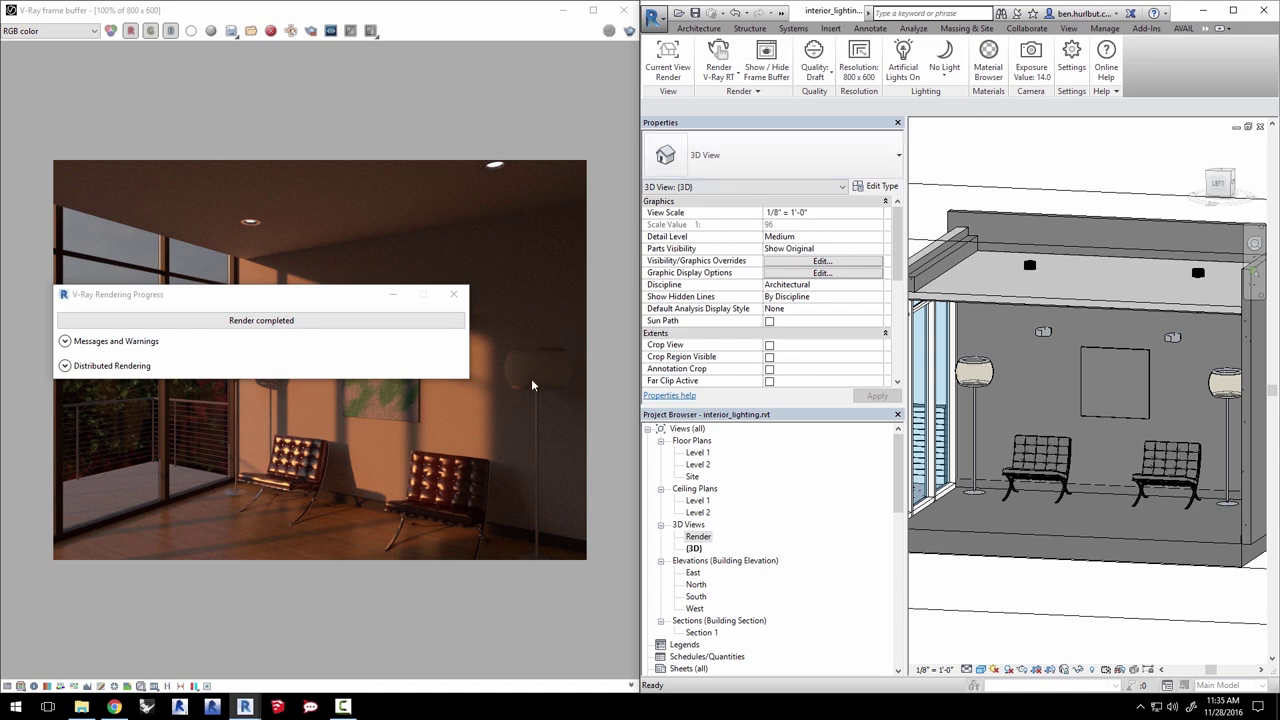
# Step: Change the left floor lamp type's Shade material from Lamp Glass - Disabled to Lamp Glass
pyautogui.click(974, 375)
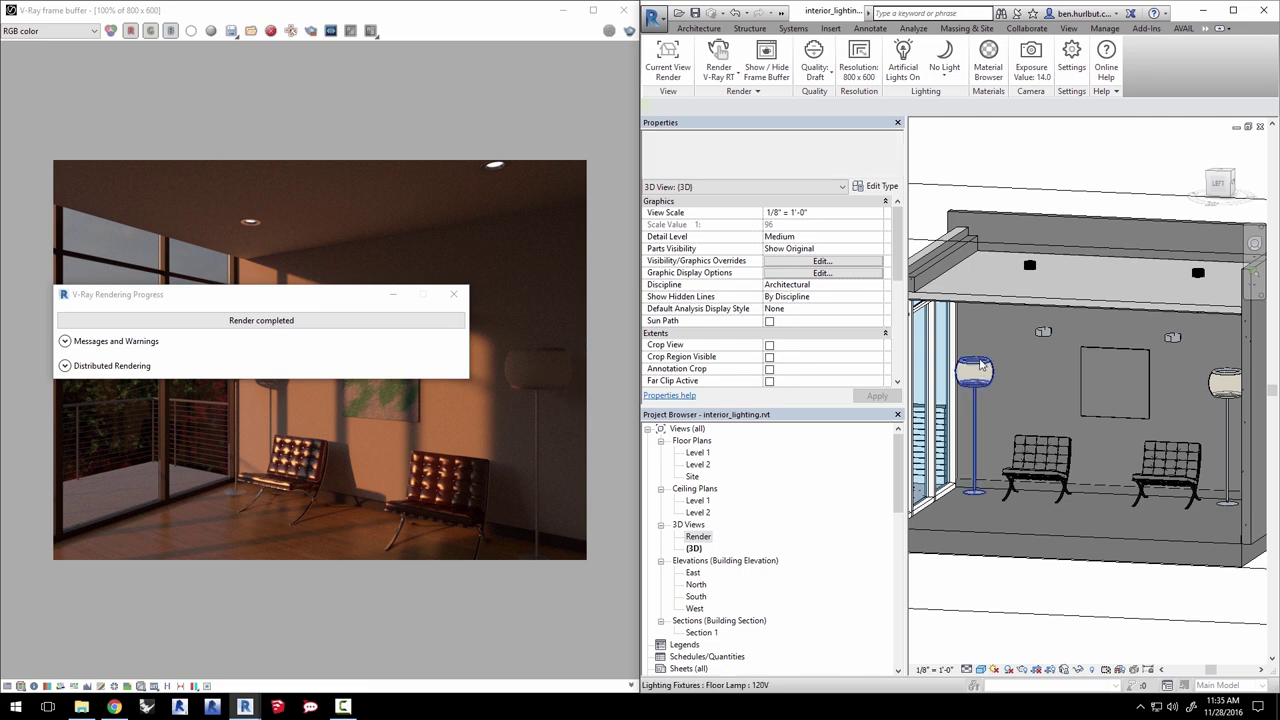
pyautogui.click(875, 190)
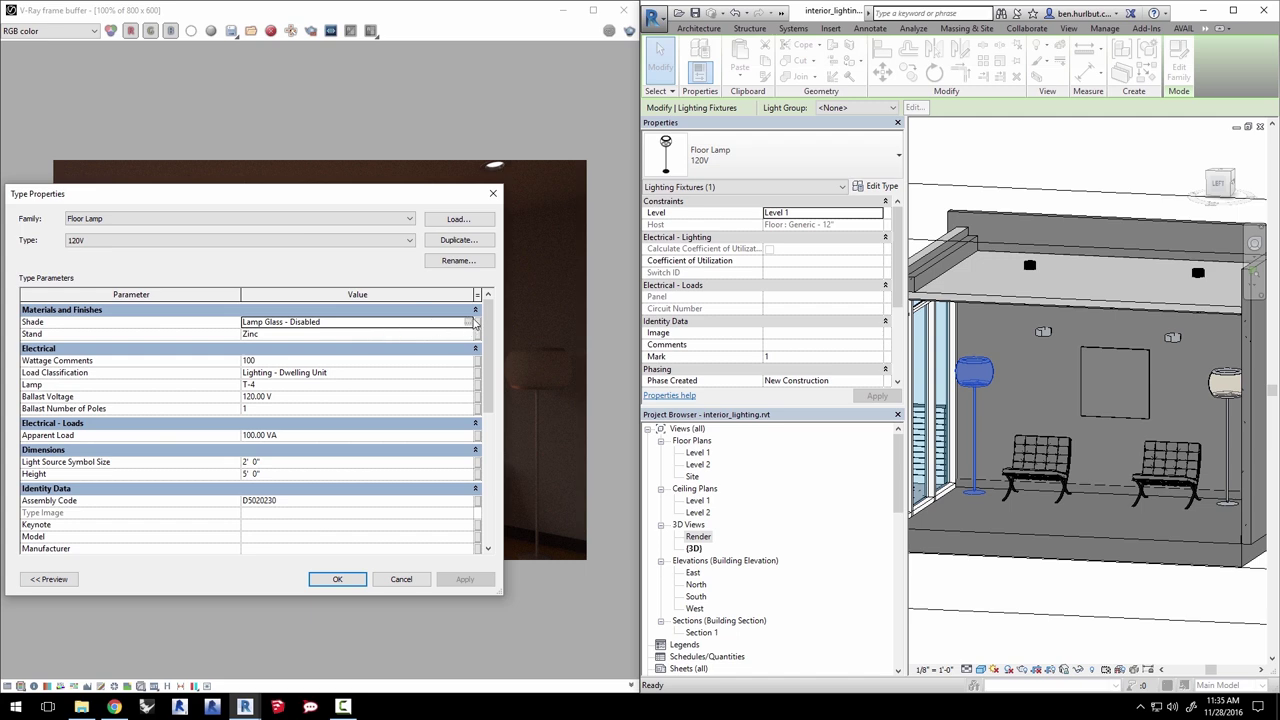
pyautogui.click(470, 323)
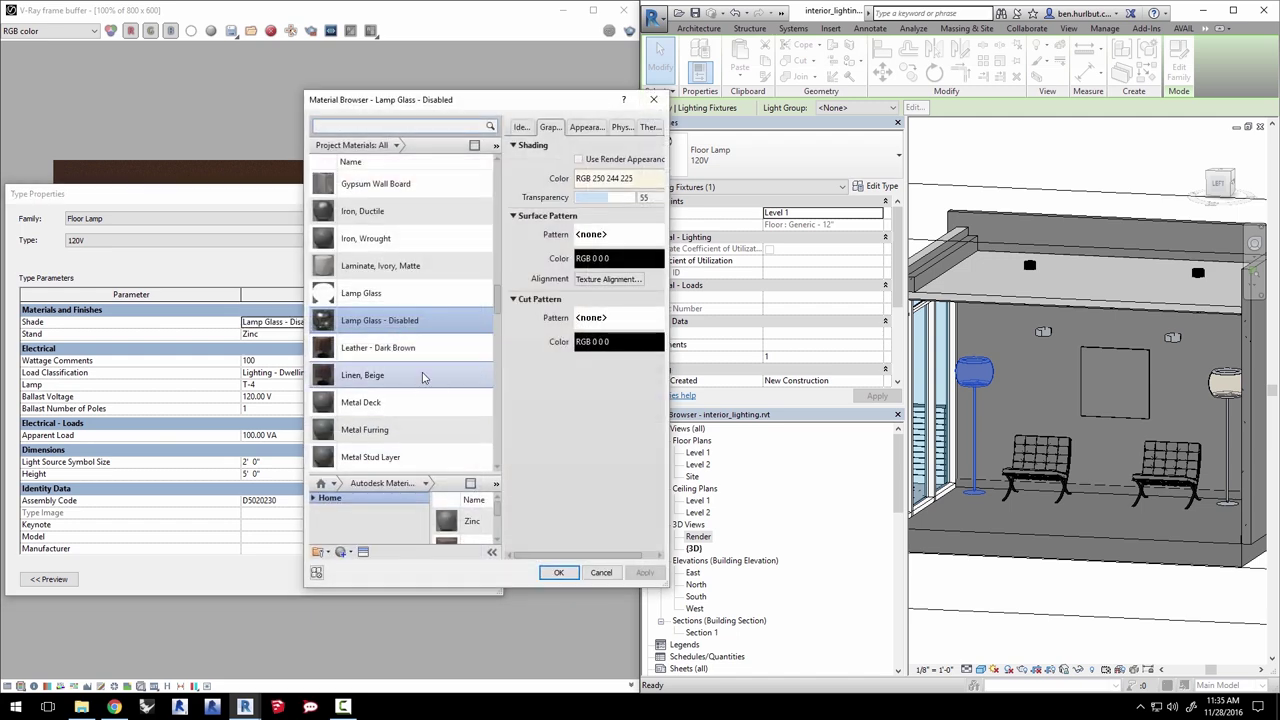
pyautogui.click(335, 293)
pyautogui.scroll(-1, 335, 294)
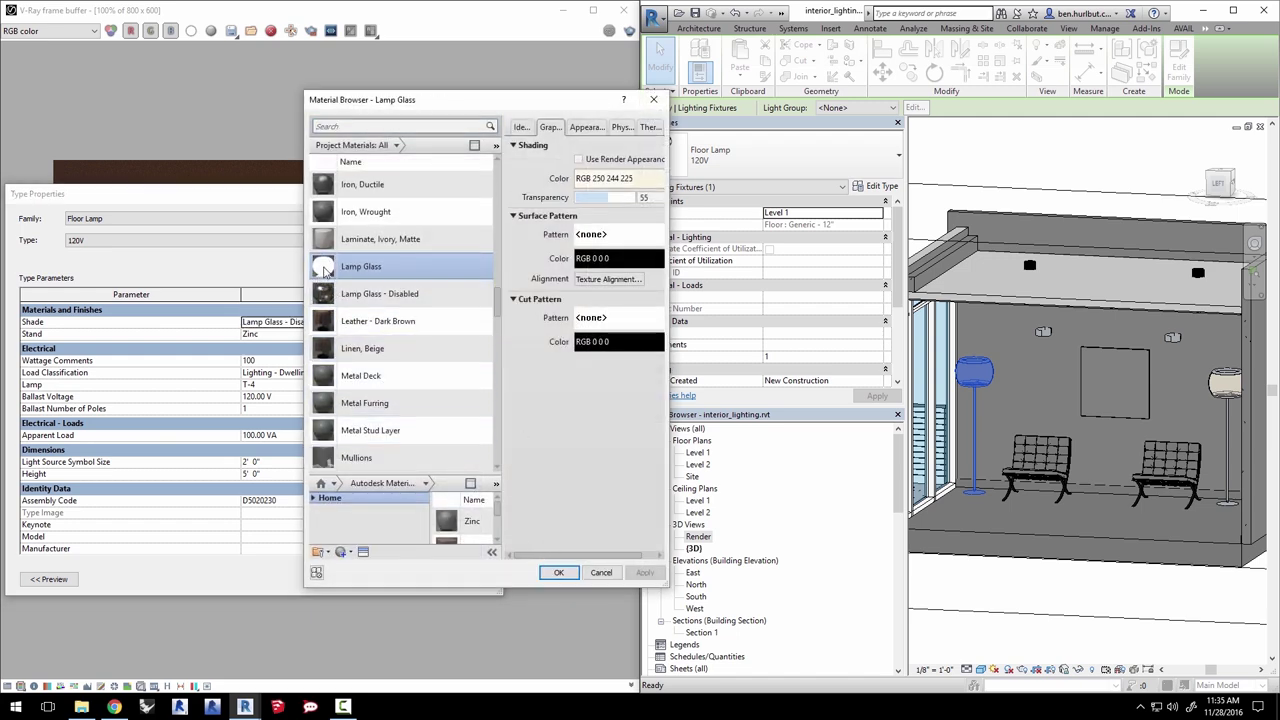
pyautogui.click(560, 575)
pyautogui.click(338, 579)
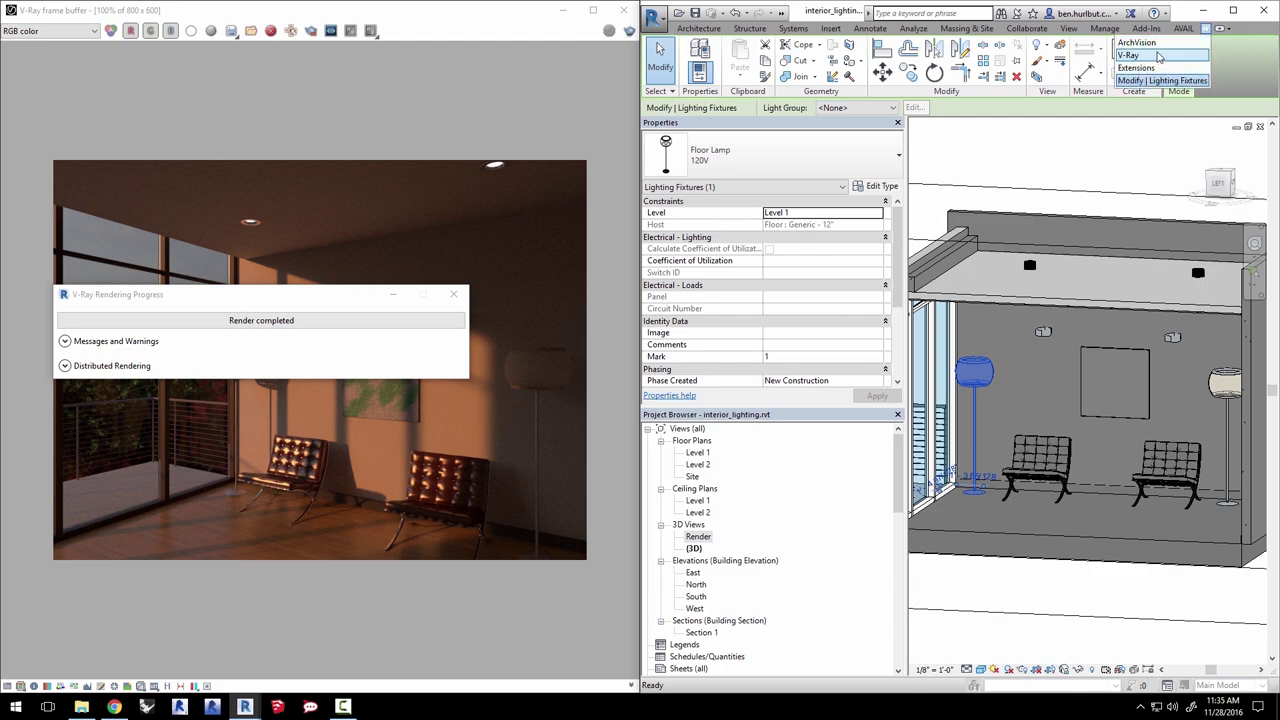
# Step: Start a V-Ray RT interactive render and lower the camera exposure value to about 8 EV
pyautogui.click(1160, 60)
pyautogui.click(718, 62)
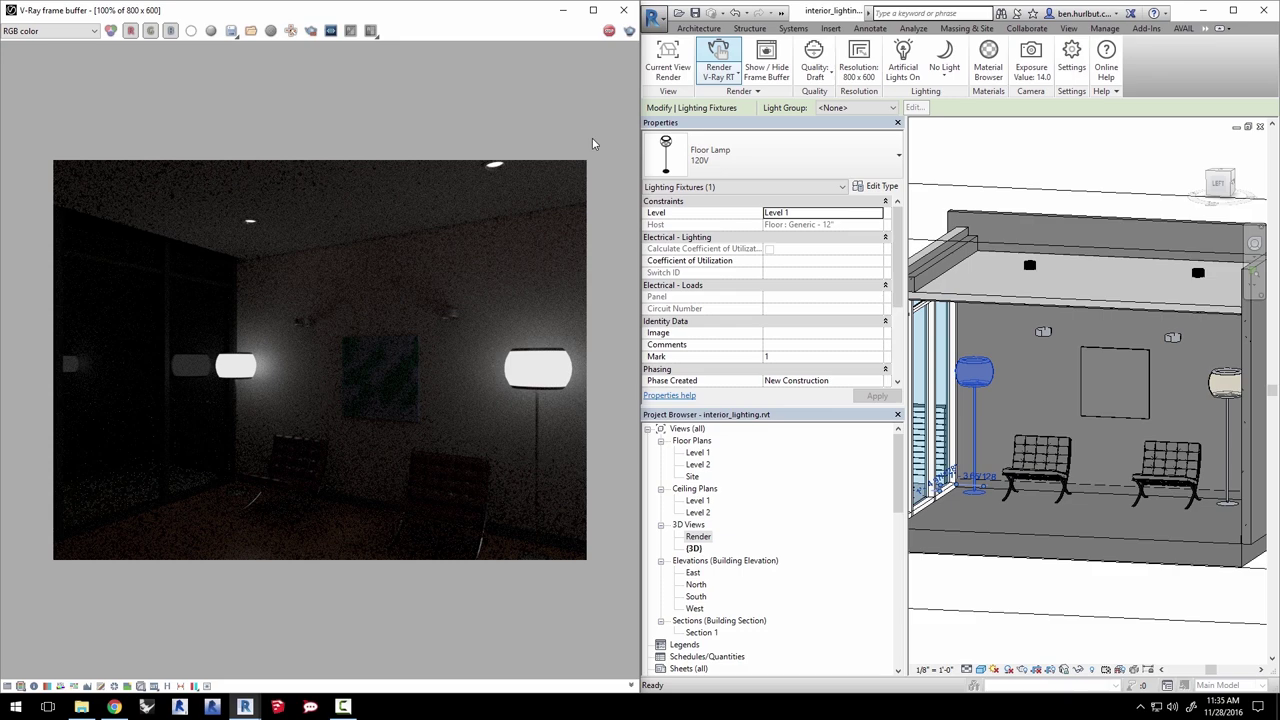
pyautogui.click(1040, 60)
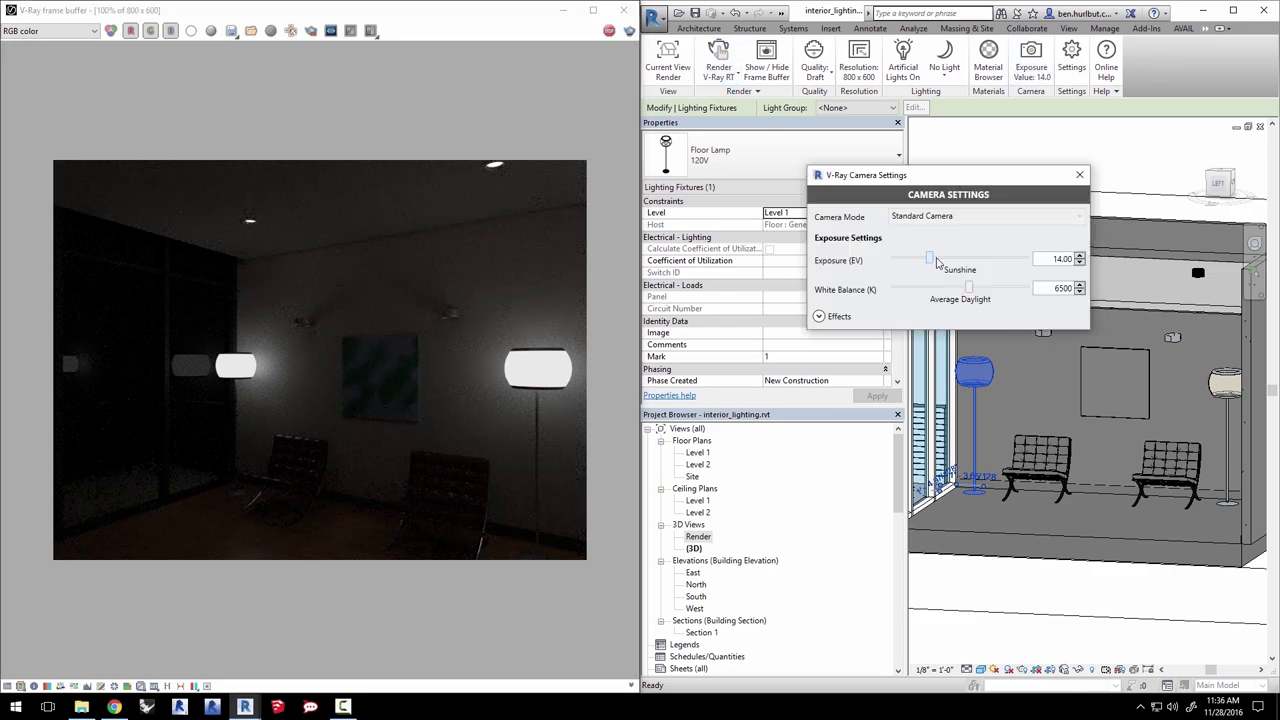
pyautogui.moveTo(929, 258); pyautogui.dragTo(952, 260)
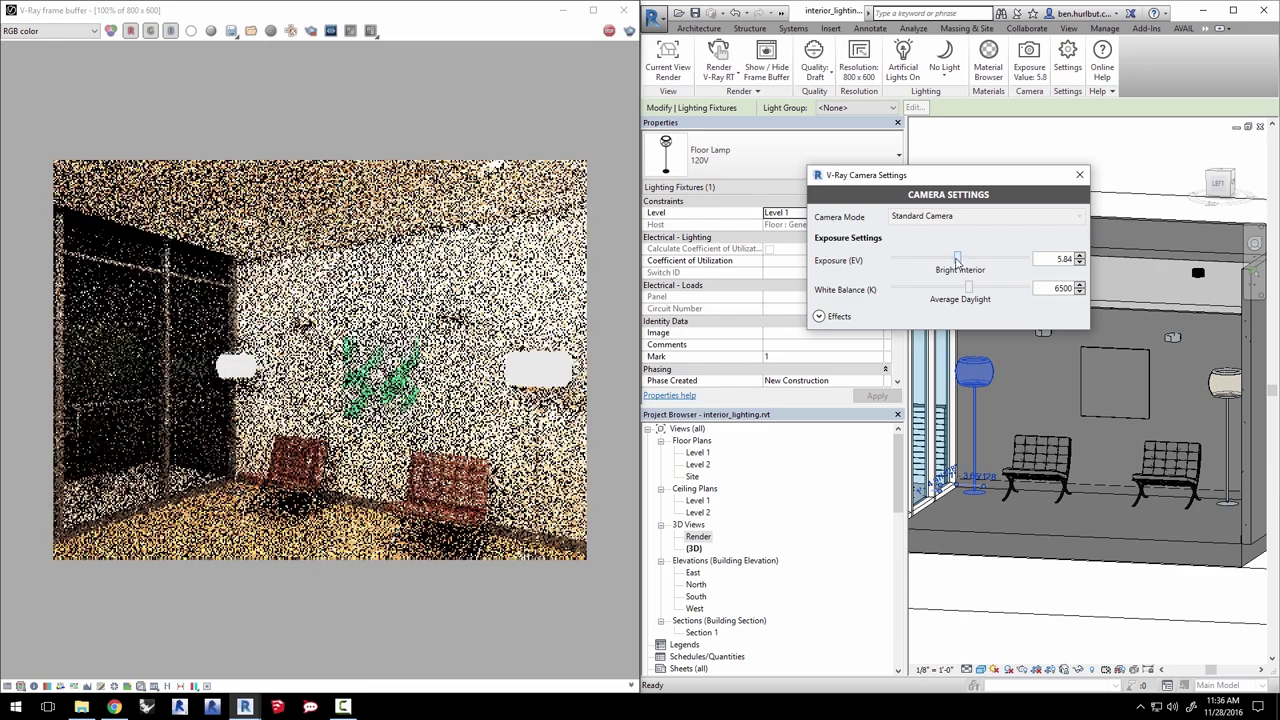
pyautogui.moveTo(952, 261); pyautogui.dragTo(950, 261)
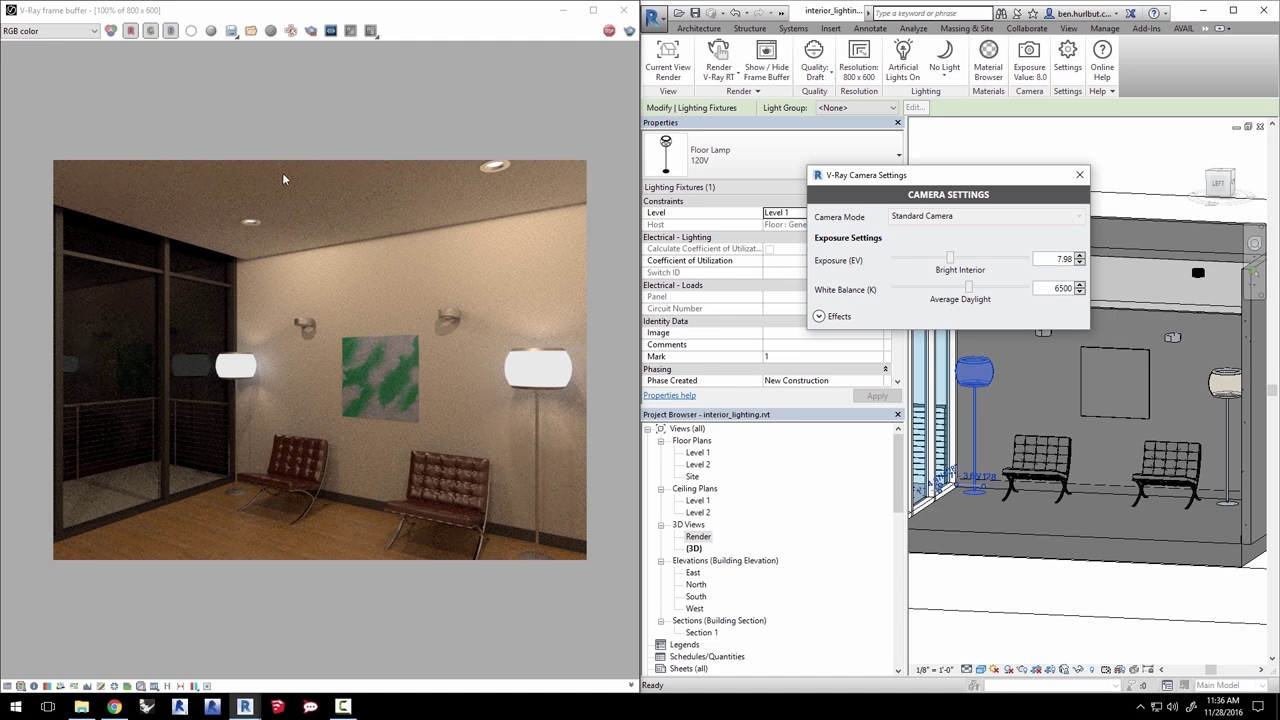
pyautogui.click(1080, 175)
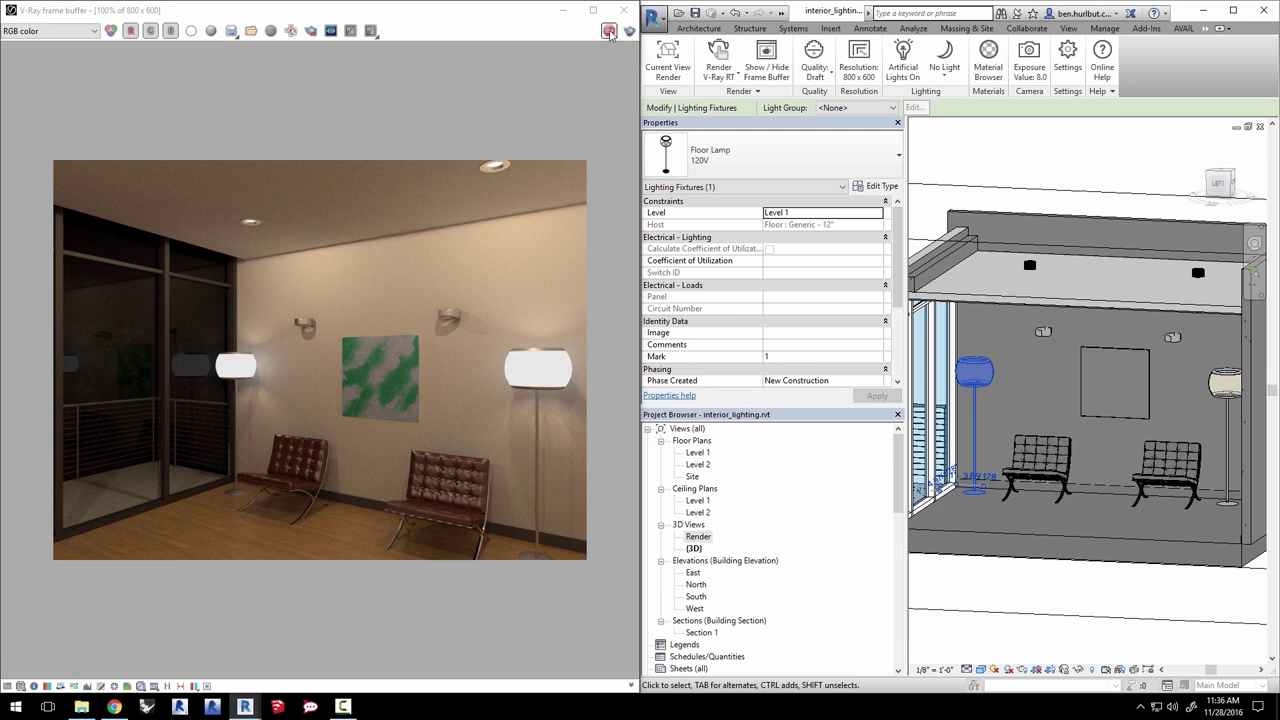
# Step: Launch a full production Render With V-Ray of the night room
pyautogui.click(720, 75)
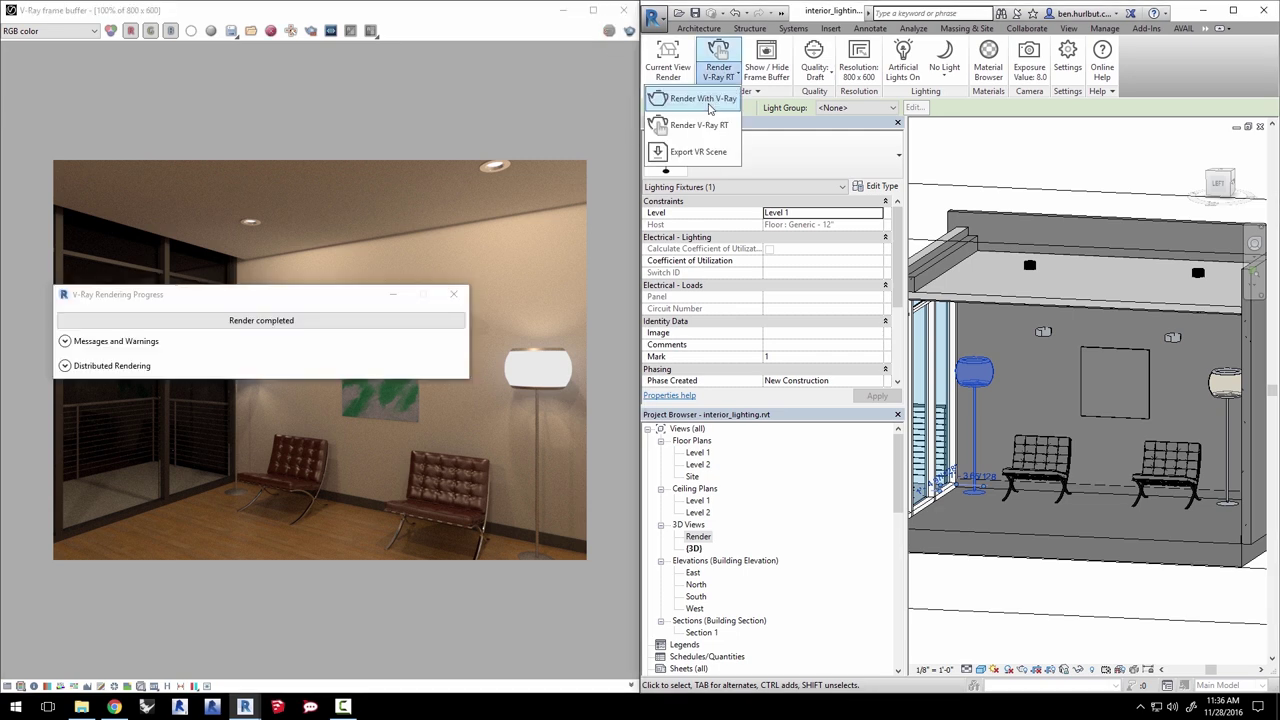
pyautogui.click(708, 100)
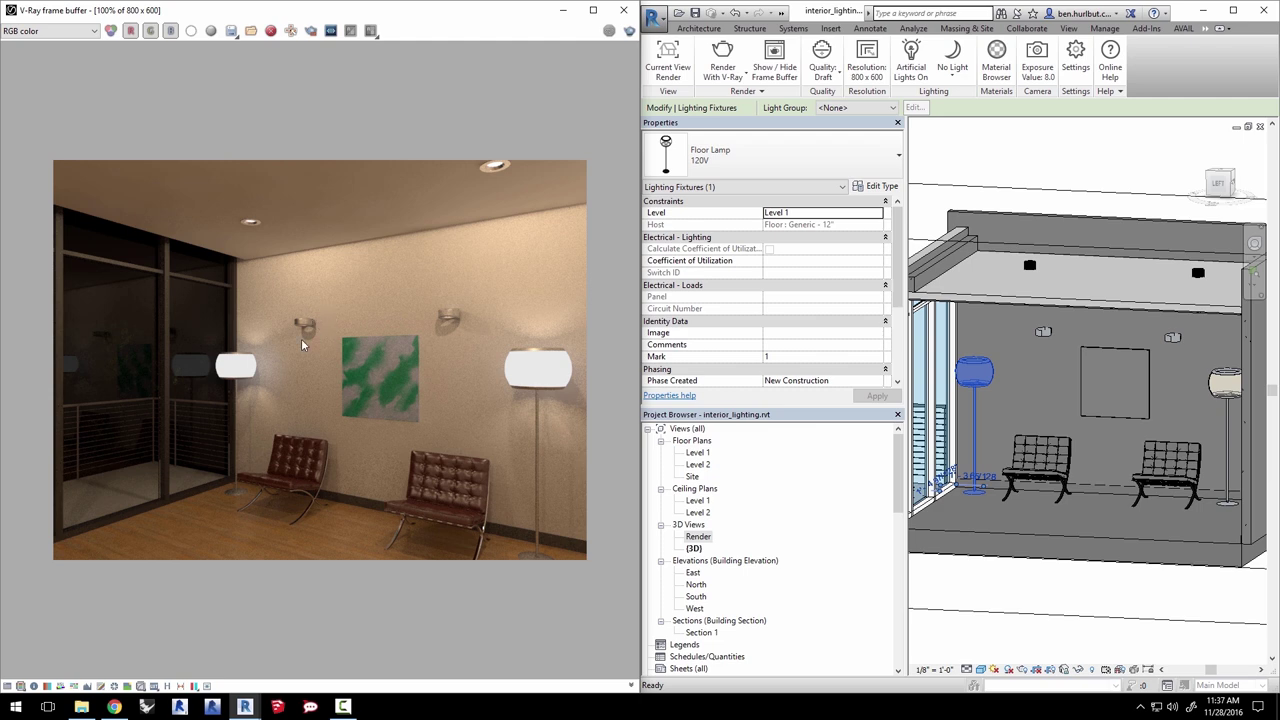
# Step: Set the Sconce Ring type's initial intensity luminous flux to 180 lm
pyautogui.click(1043, 333)
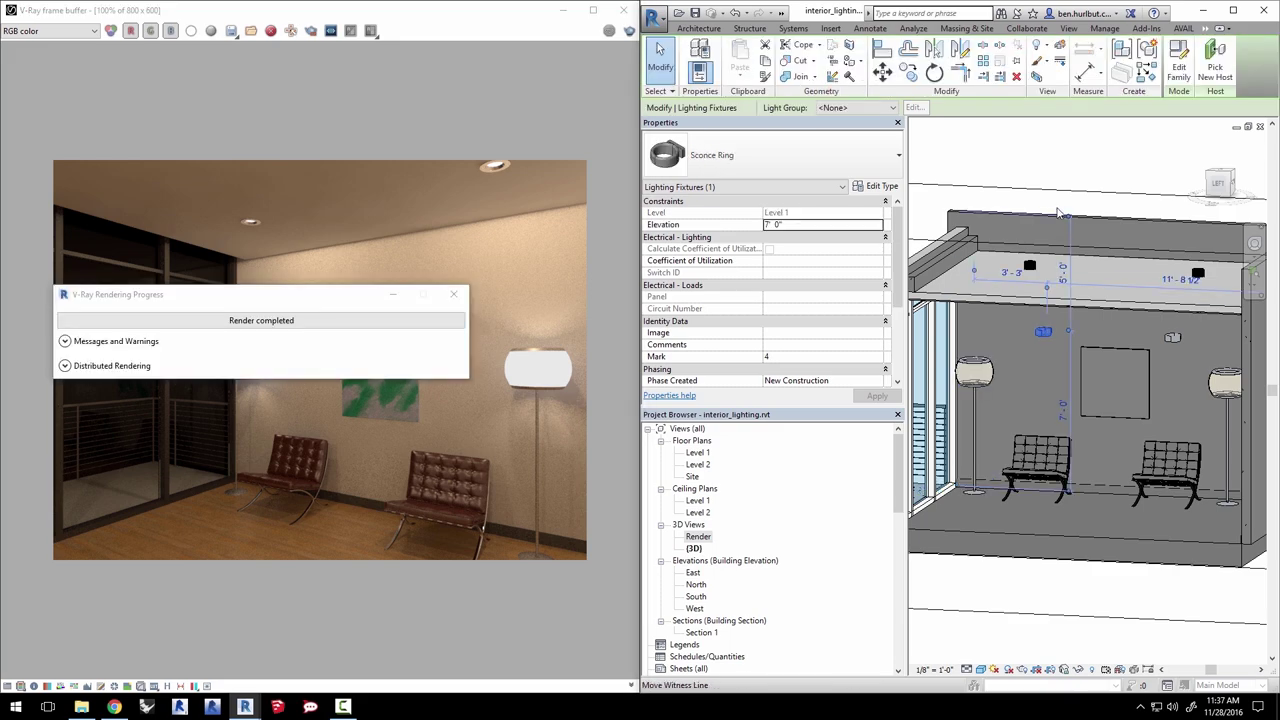
pyautogui.click(881, 187)
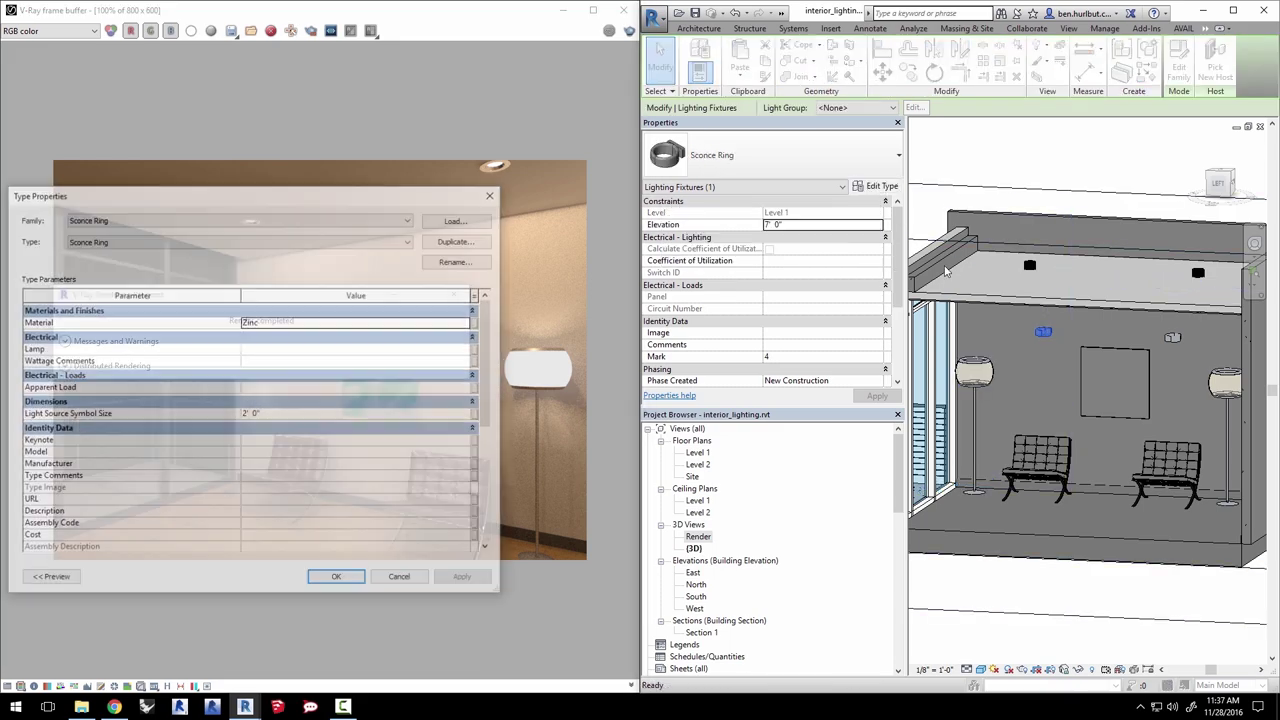
pyautogui.moveTo(393, 195); pyautogui.dragTo(863, 106)
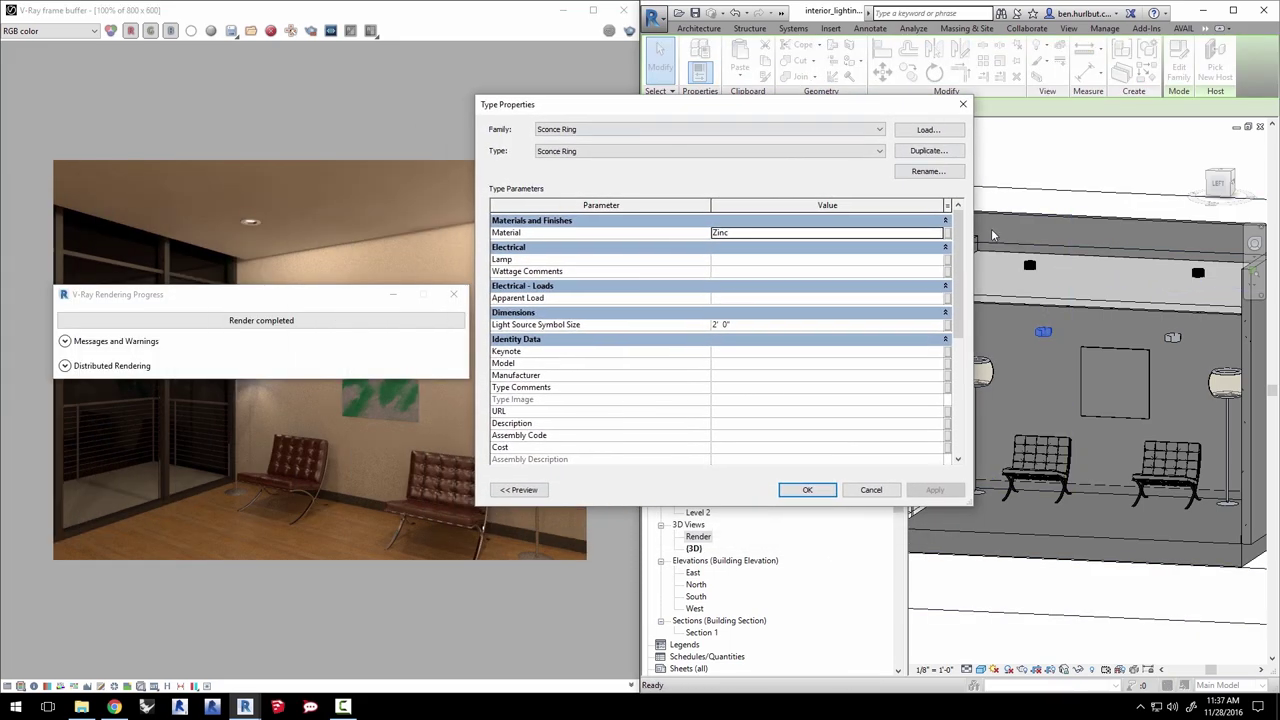
pyautogui.moveTo(957, 234); pyautogui.dragTo(957, 349)
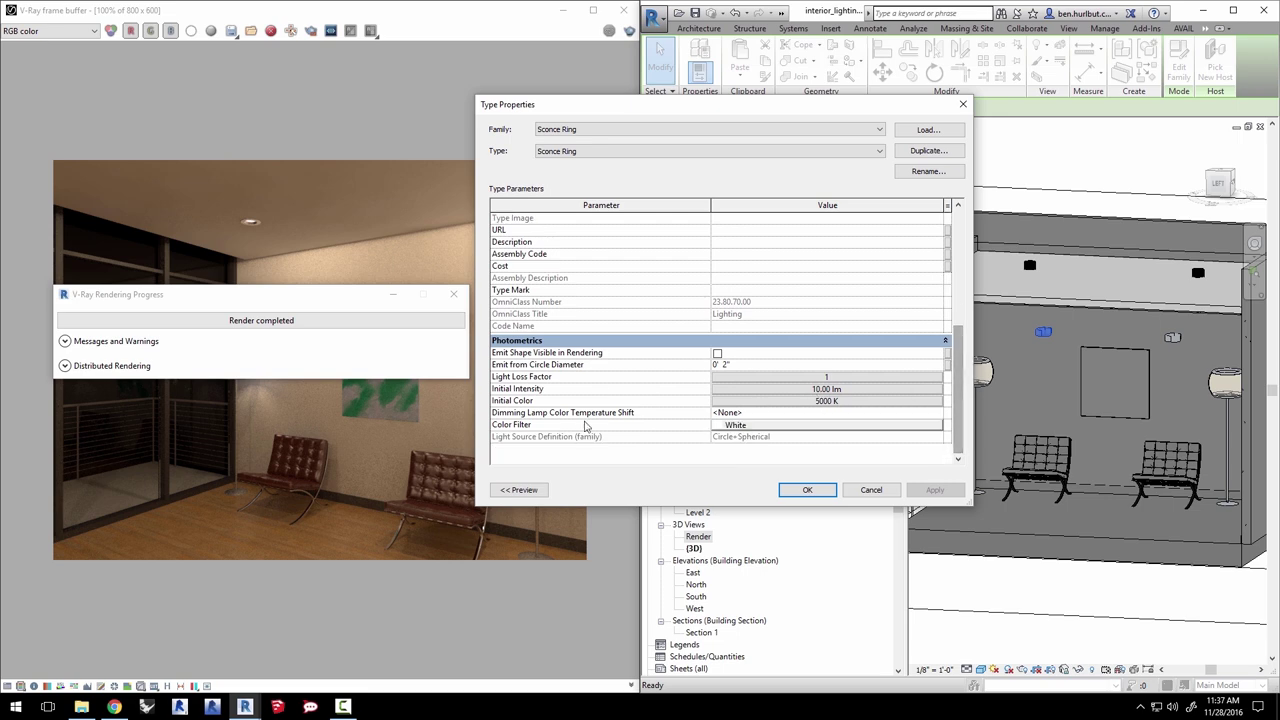
pyautogui.click(828, 389)
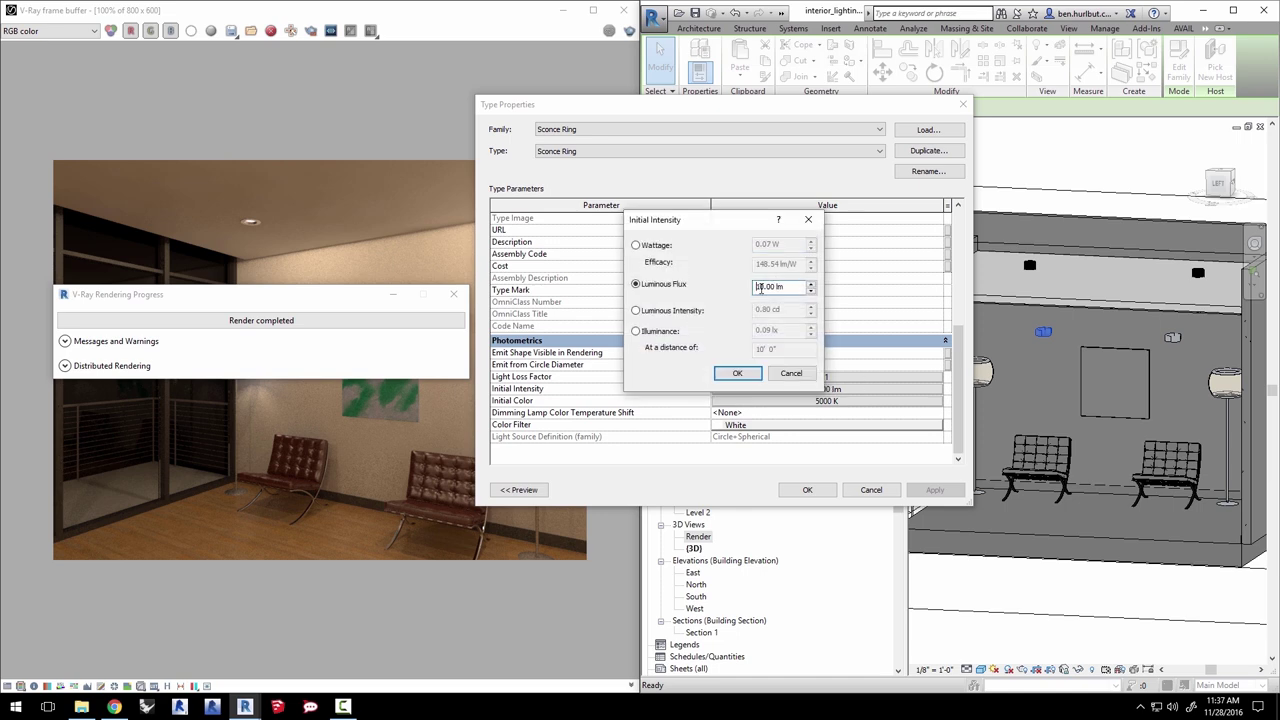
pyautogui.write('8')
pyautogui.click(737, 373)
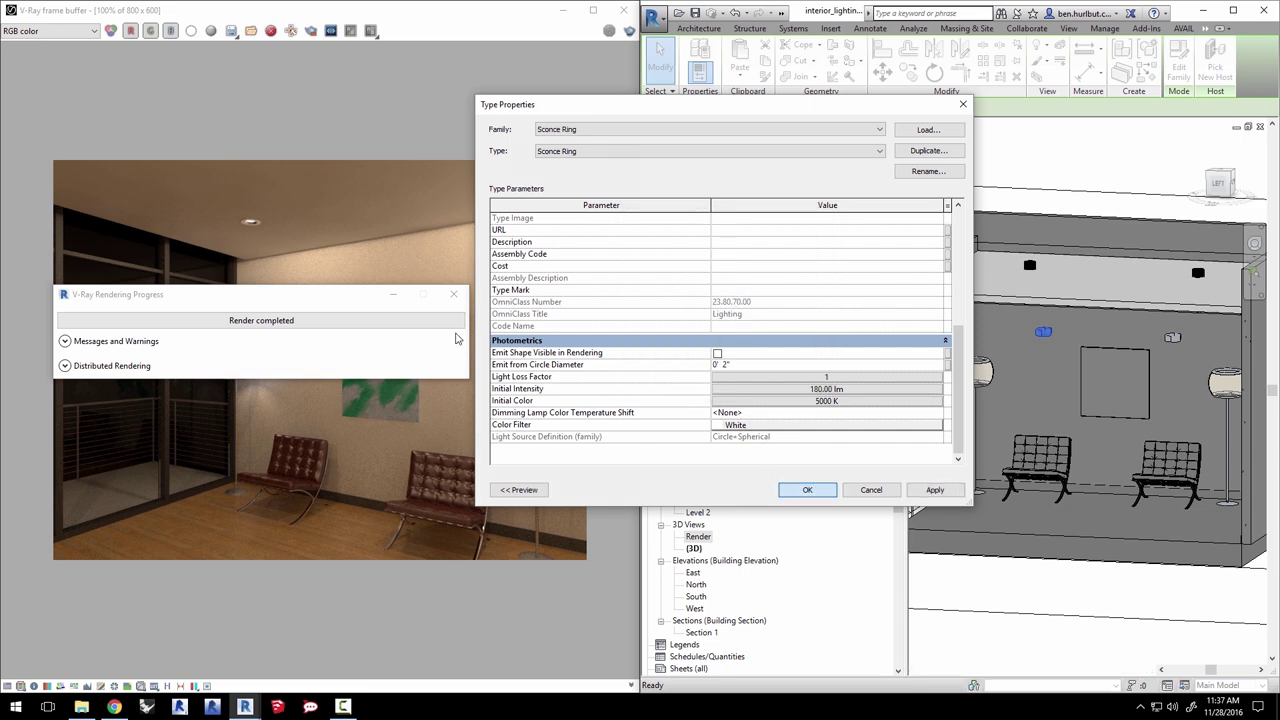
pyautogui.press('Return')
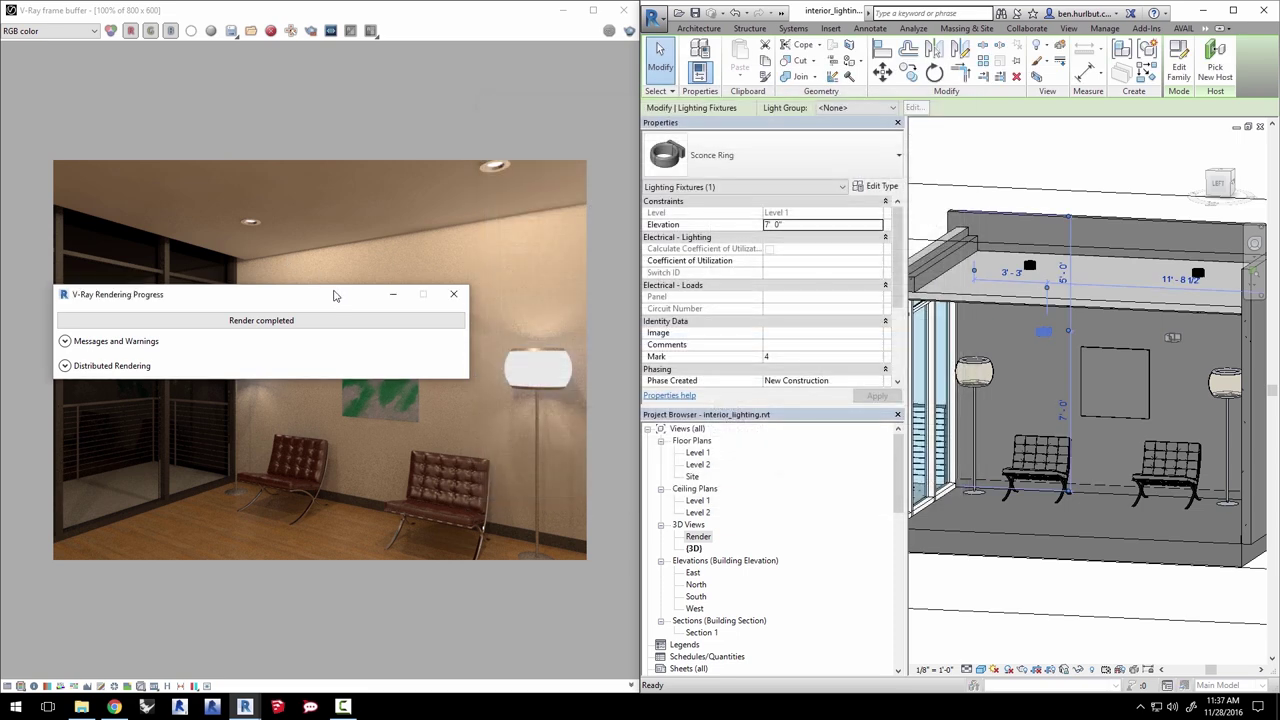
# Step: Enable Region Render, box the left wall sconce, and render only that region
pyautogui.moveTo(336, 297); pyautogui.dragTo(510, 504)
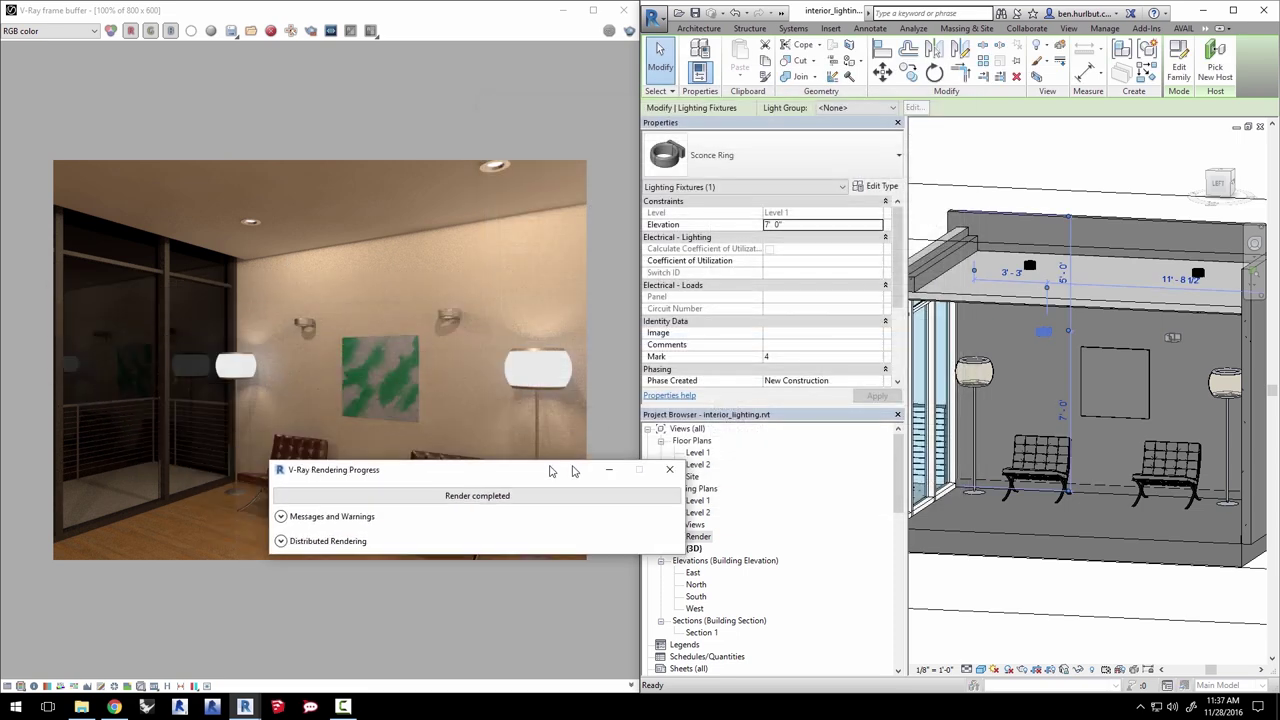
pyautogui.click(314, 31)
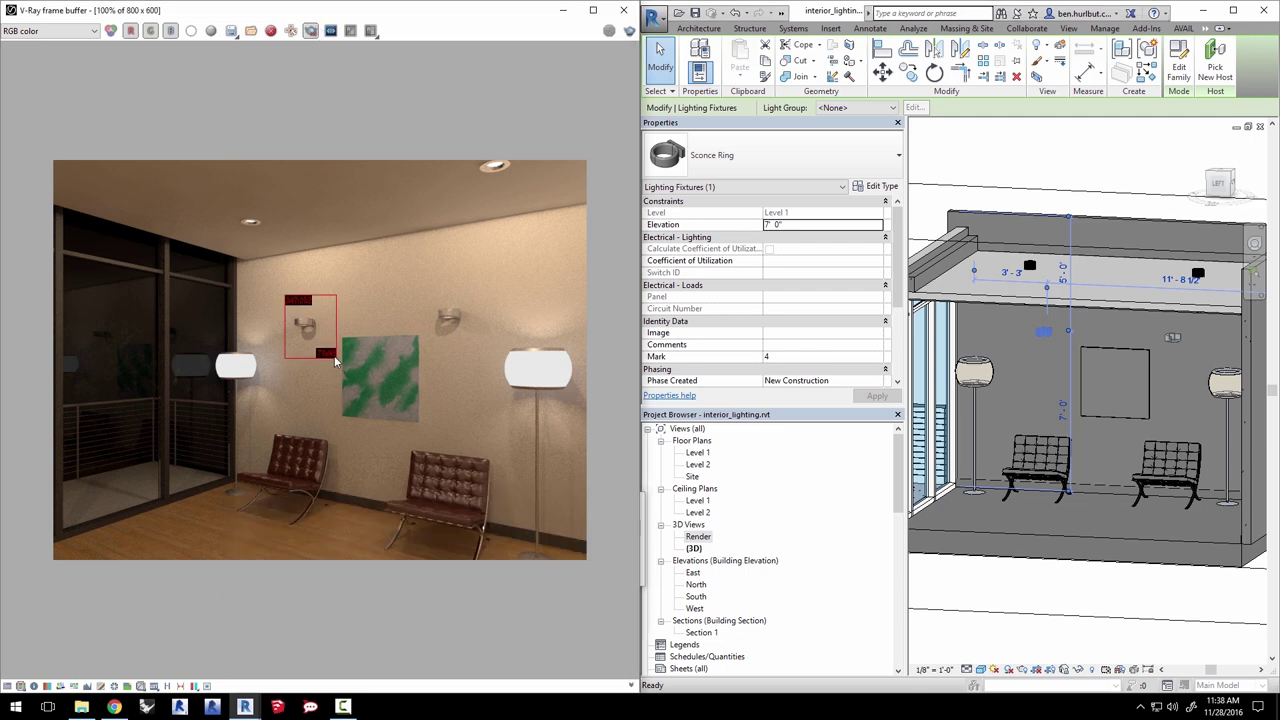
pyautogui.moveTo(333, 352); pyautogui.dragTo(333, 355)
pyautogui.click(1205, 30)
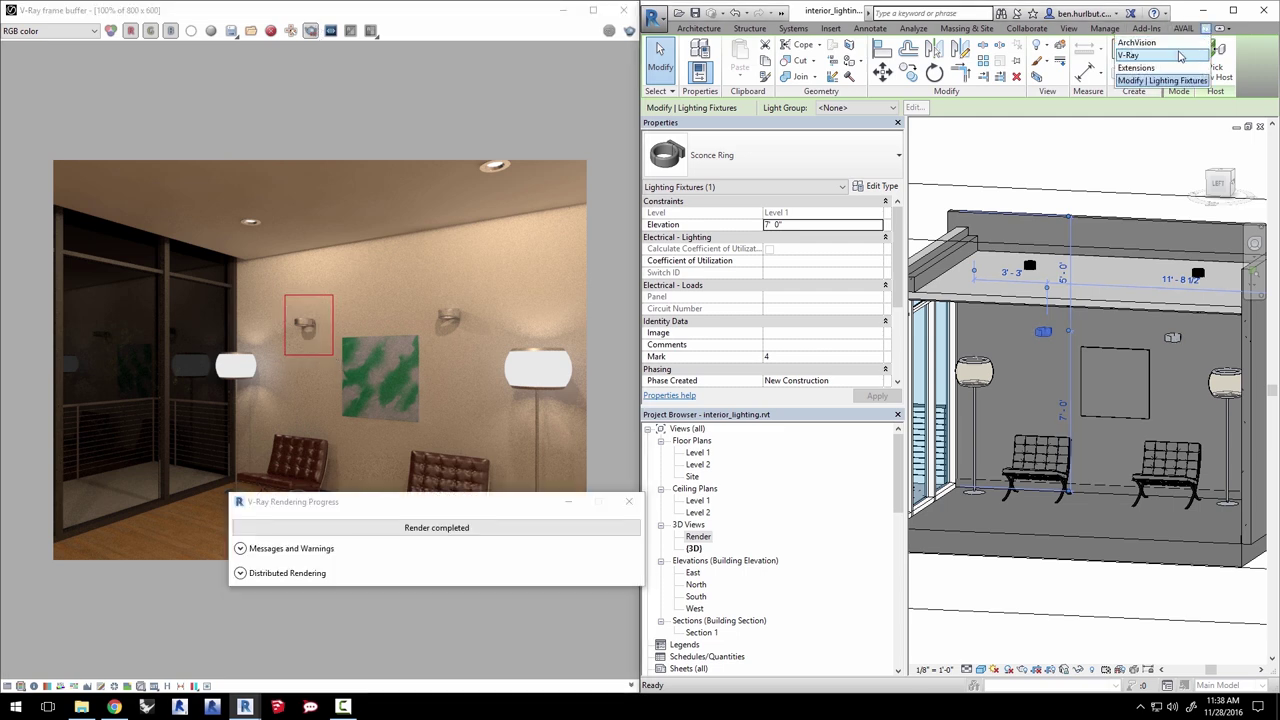
pyautogui.click(1170, 60)
pyautogui.click(722, 62)
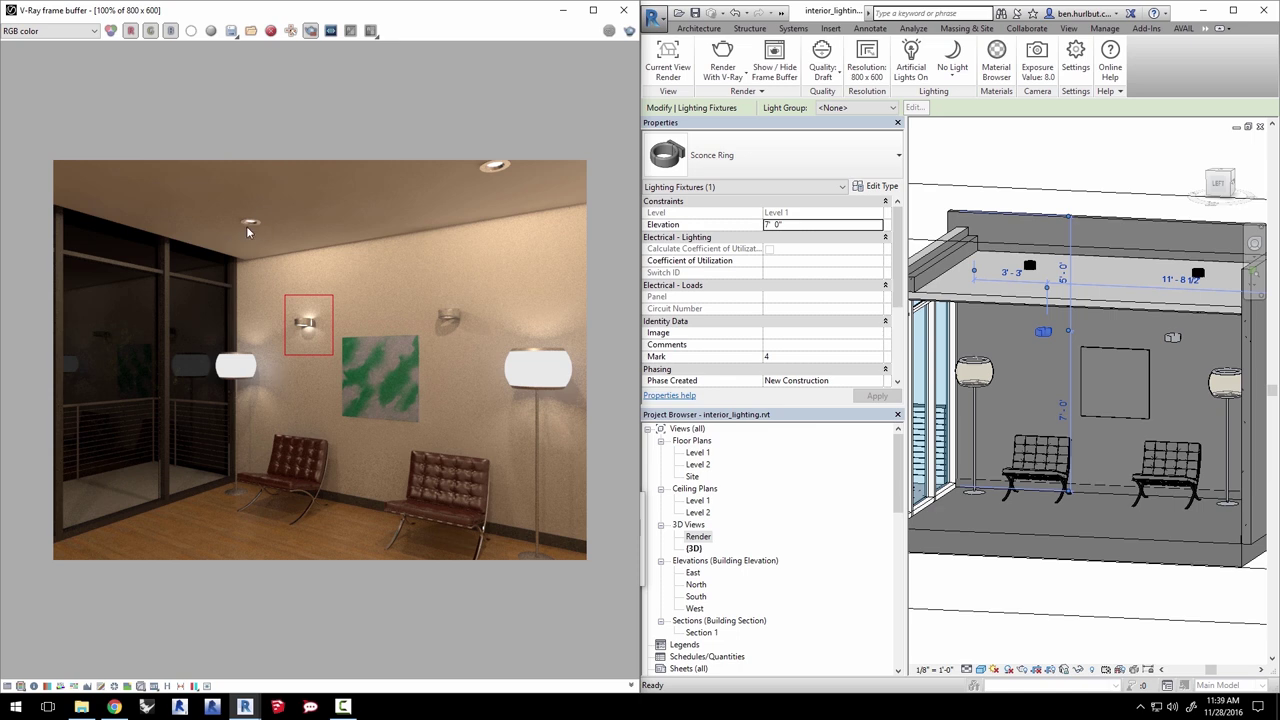
pyautogui.scroll(1, 255, 375)
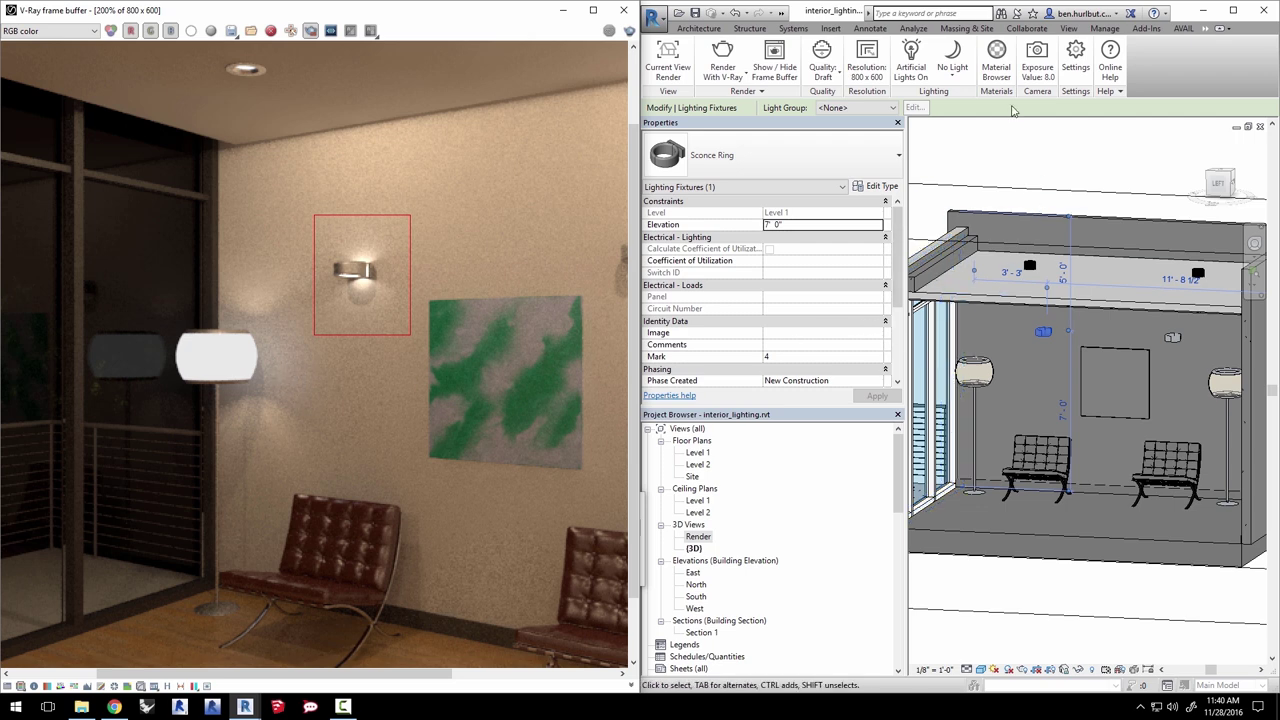
# Step: Filter materials by 'lamp' and map Lamp Glass to Desktop\interior_lighting\emitter_material.vrmat
pyautogui.click(1008, 58)
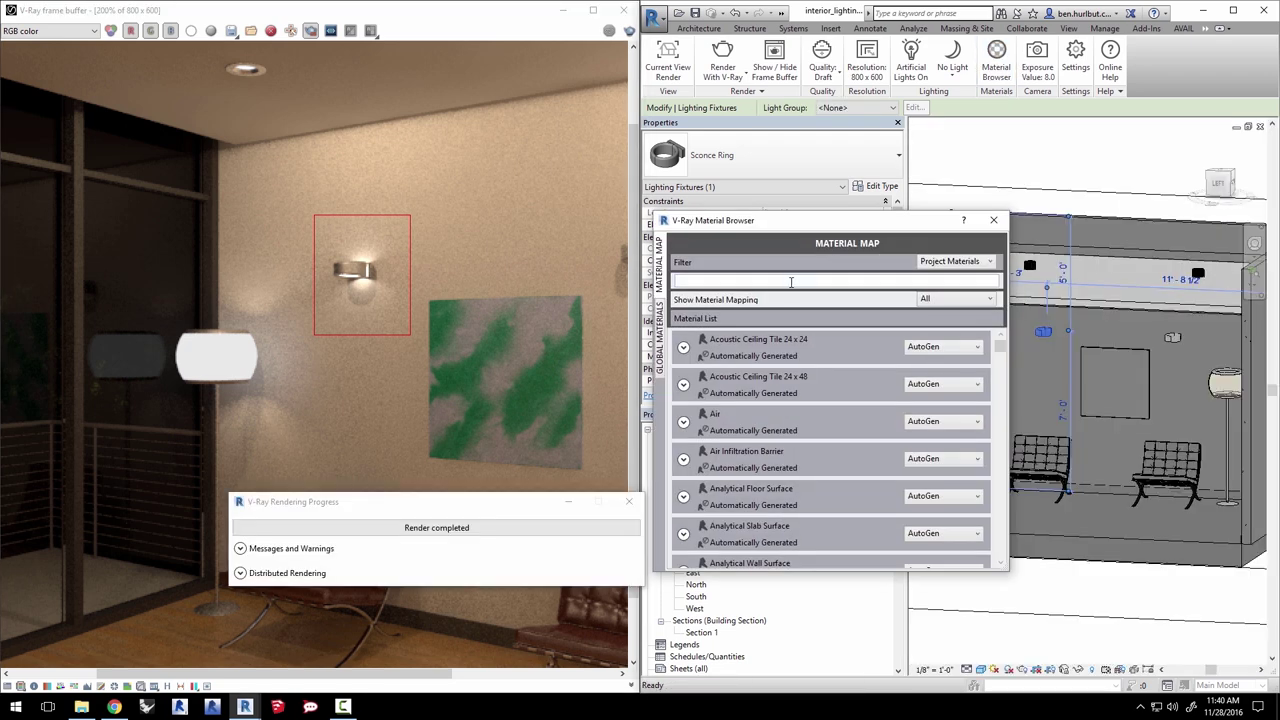
pyautogui.write('lamp')
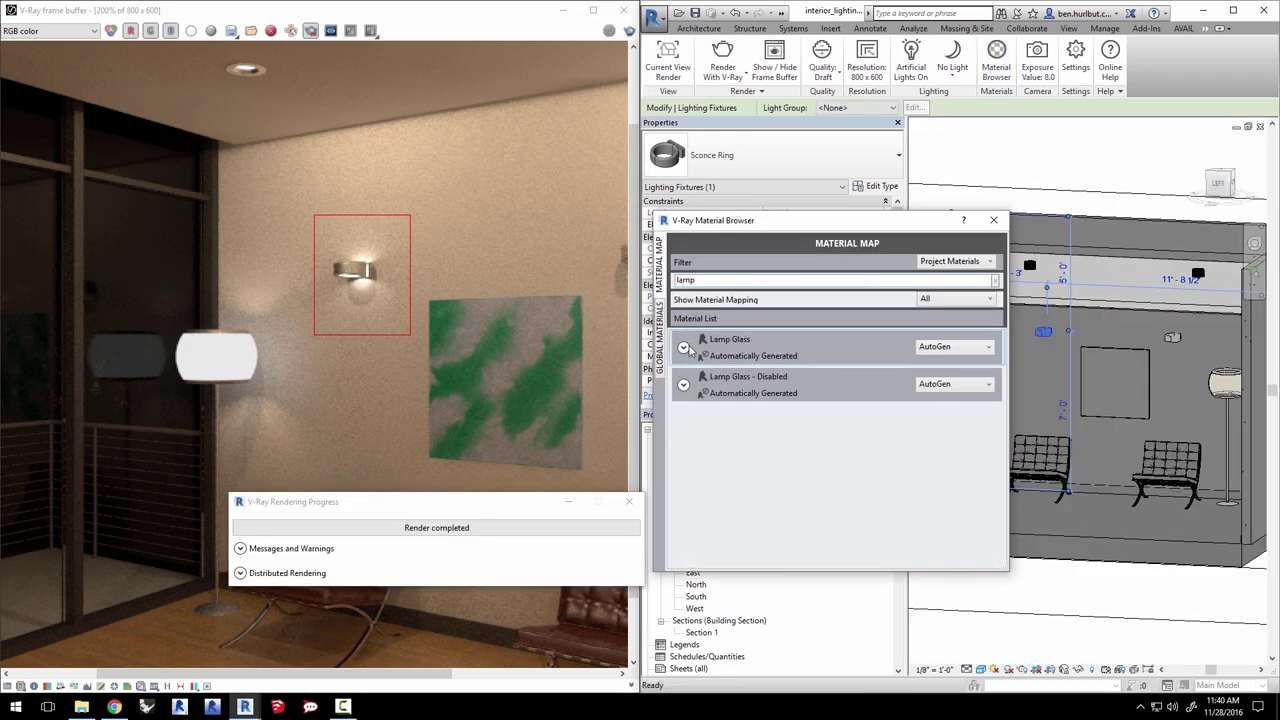
pyautogui.click(930, 347)
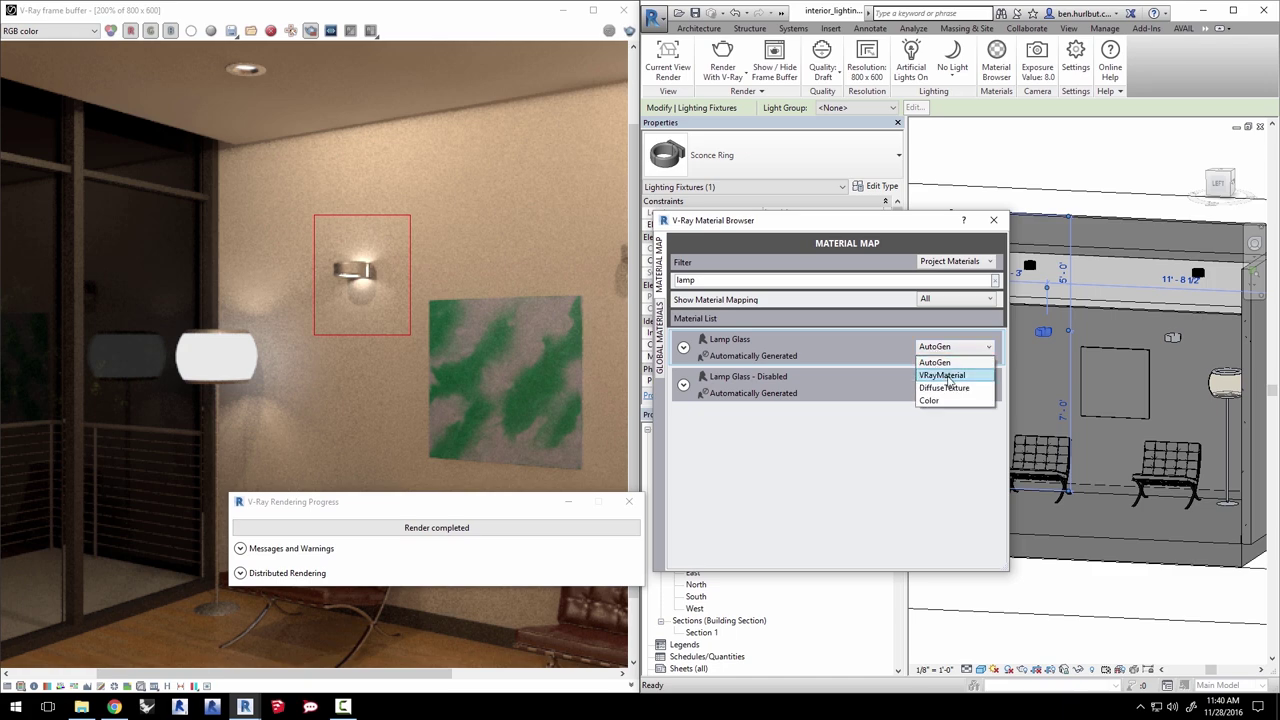
pyautogui.click(945, 376)
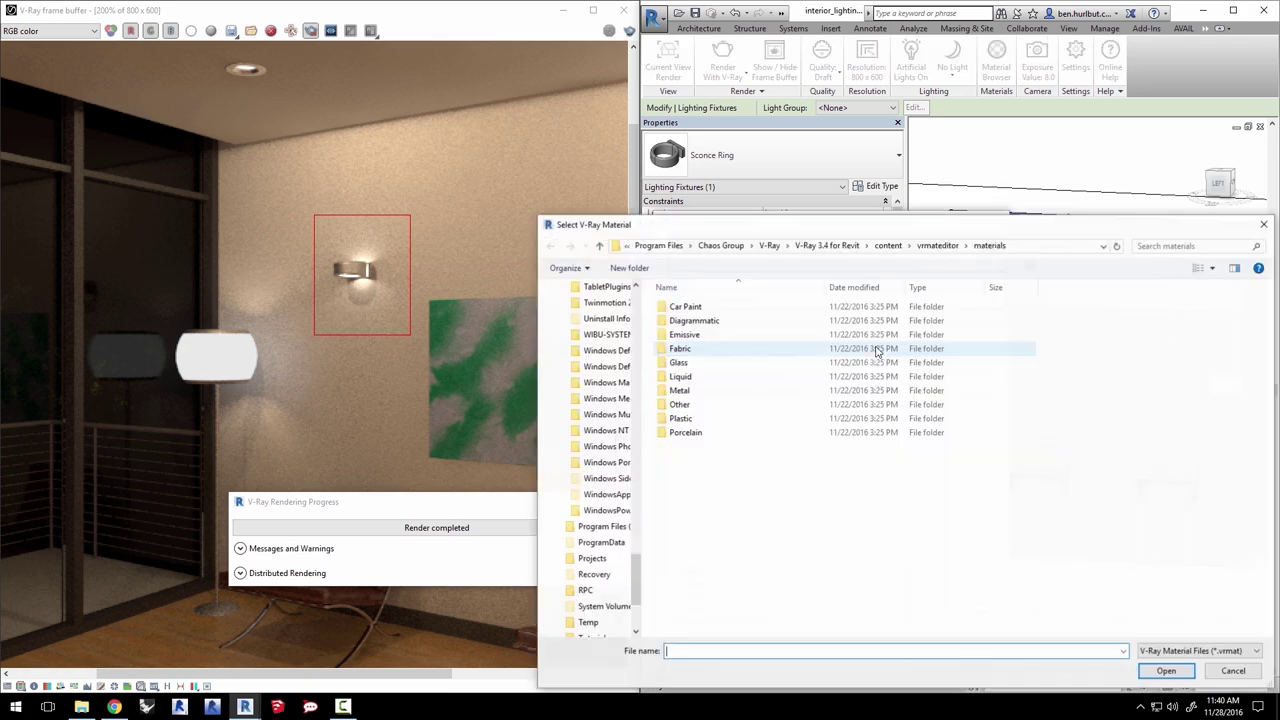
pyautogui.scroll(3, 606, 400)
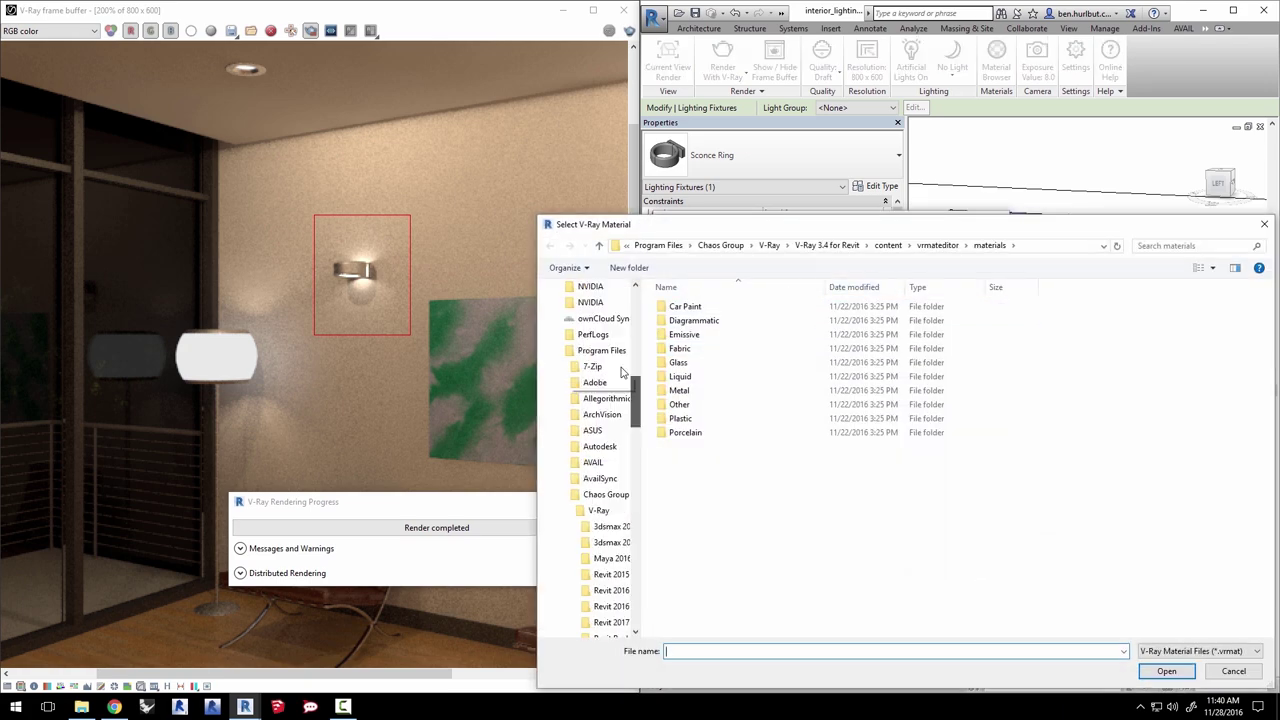
pyautogui.scroll(4, 606, 380)
pyautogui.click(590, 382)
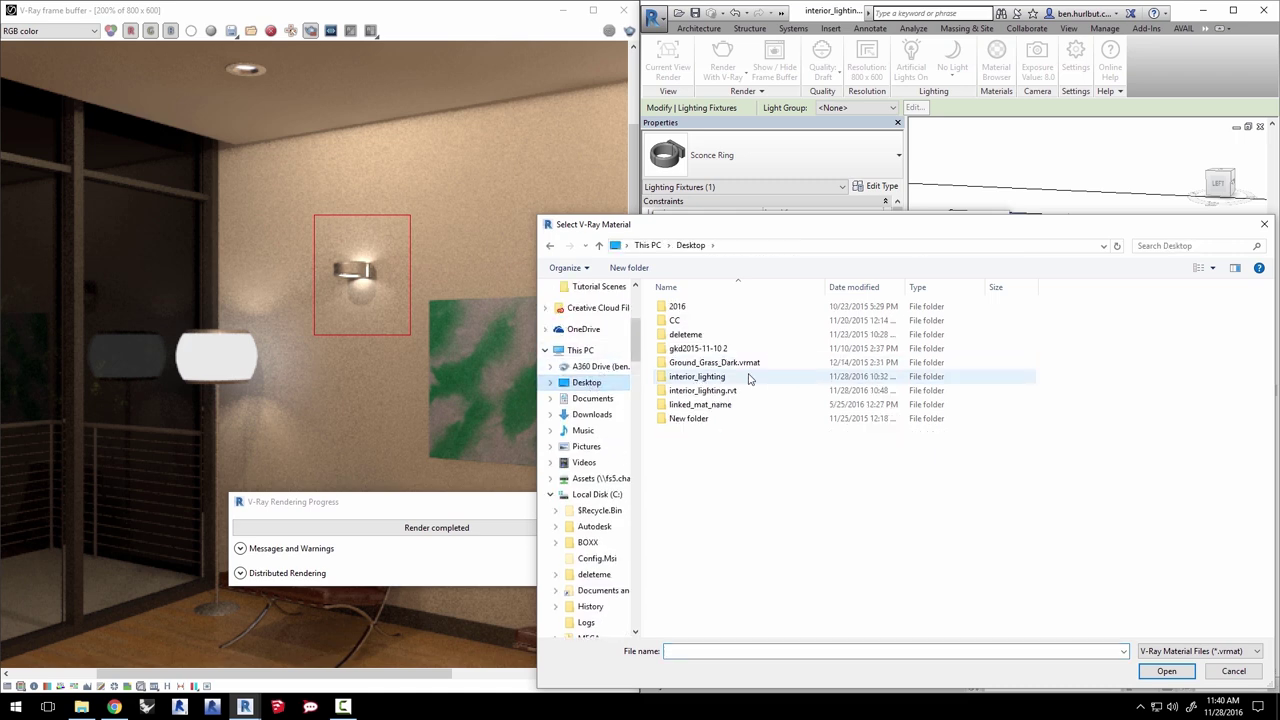
pyautogui.doubleClick(717, 378)
pyautogui.click(699, 307)
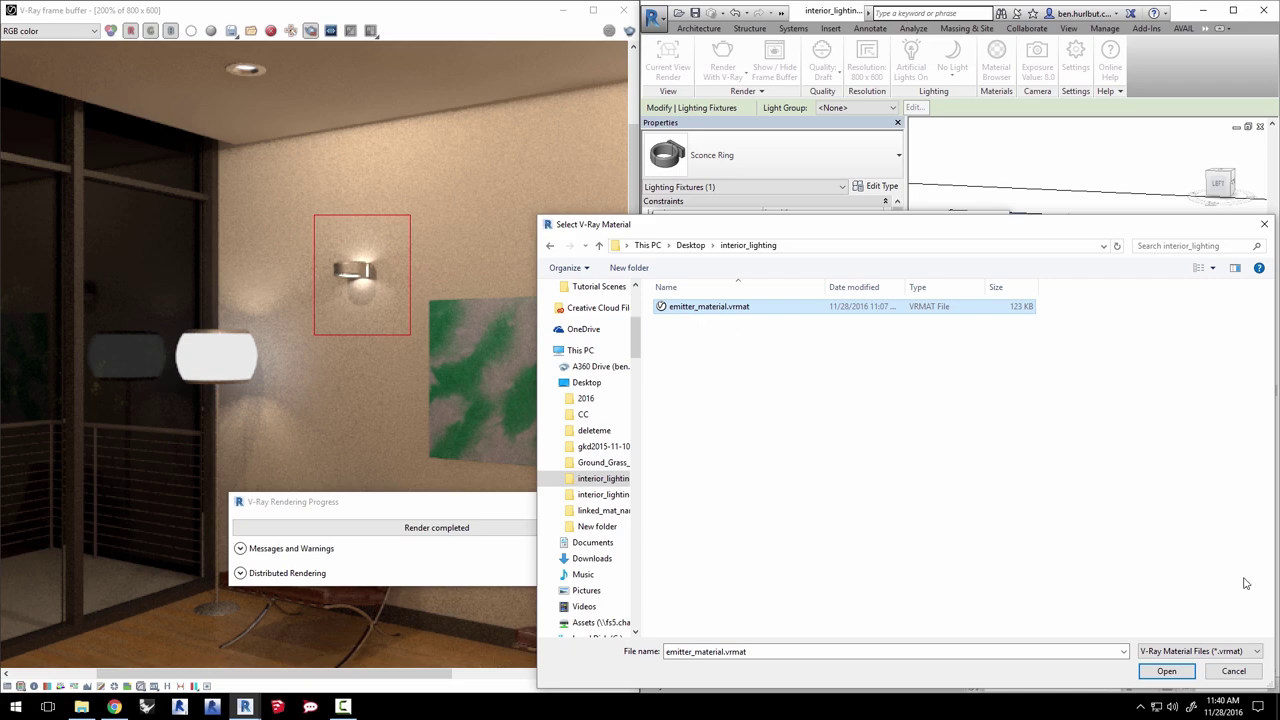
pyautogui.click(1185, 671)
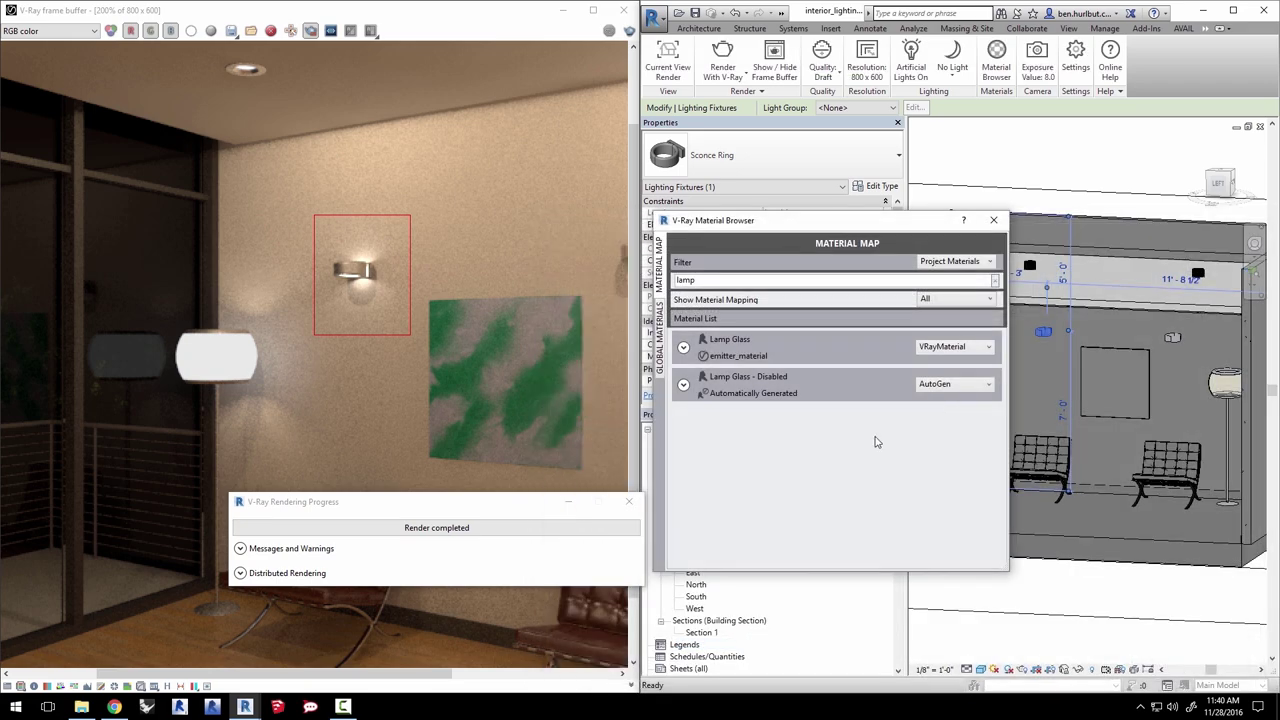
# Step: Move the render region onto the left floor lamp and render it again
pyautogui.moveTo(134, 266); pyautogui.dragTo(324, 468)
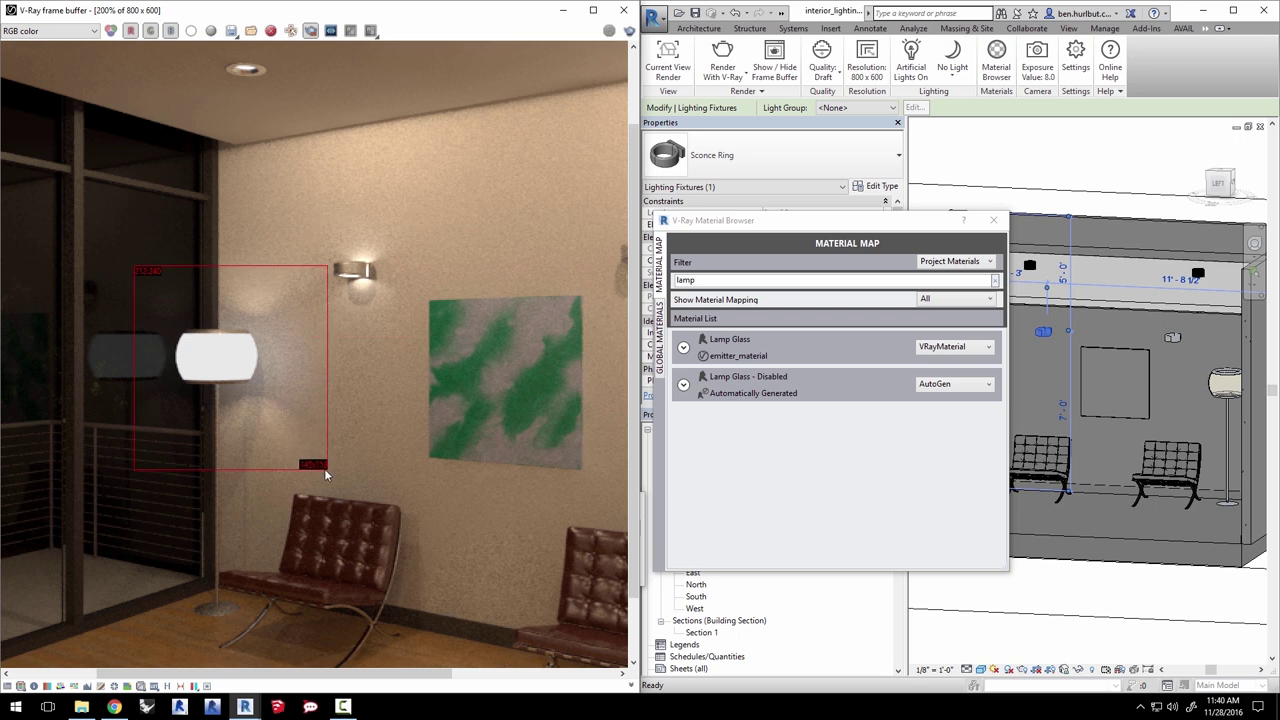
pyautogui.click(722, 60)
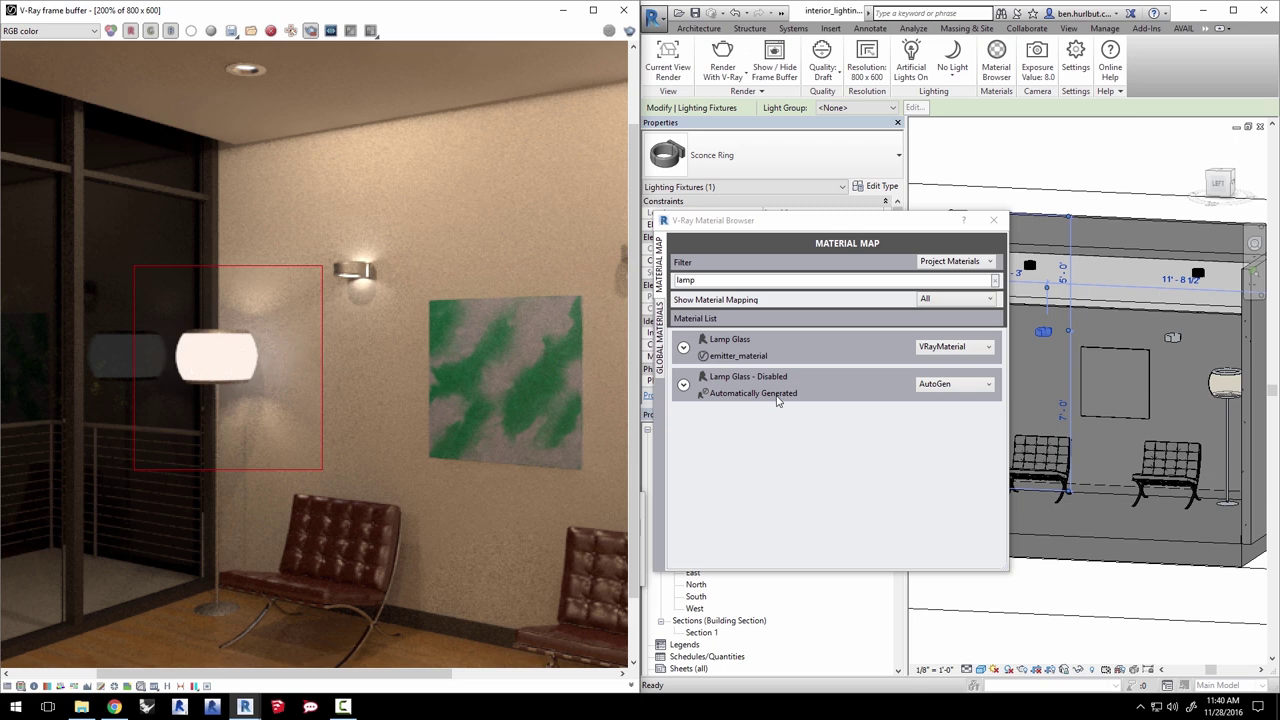
# Step: Uncheck Cast Shadows in emitter_material's Advanced options
pyautogui.click(685, 348)
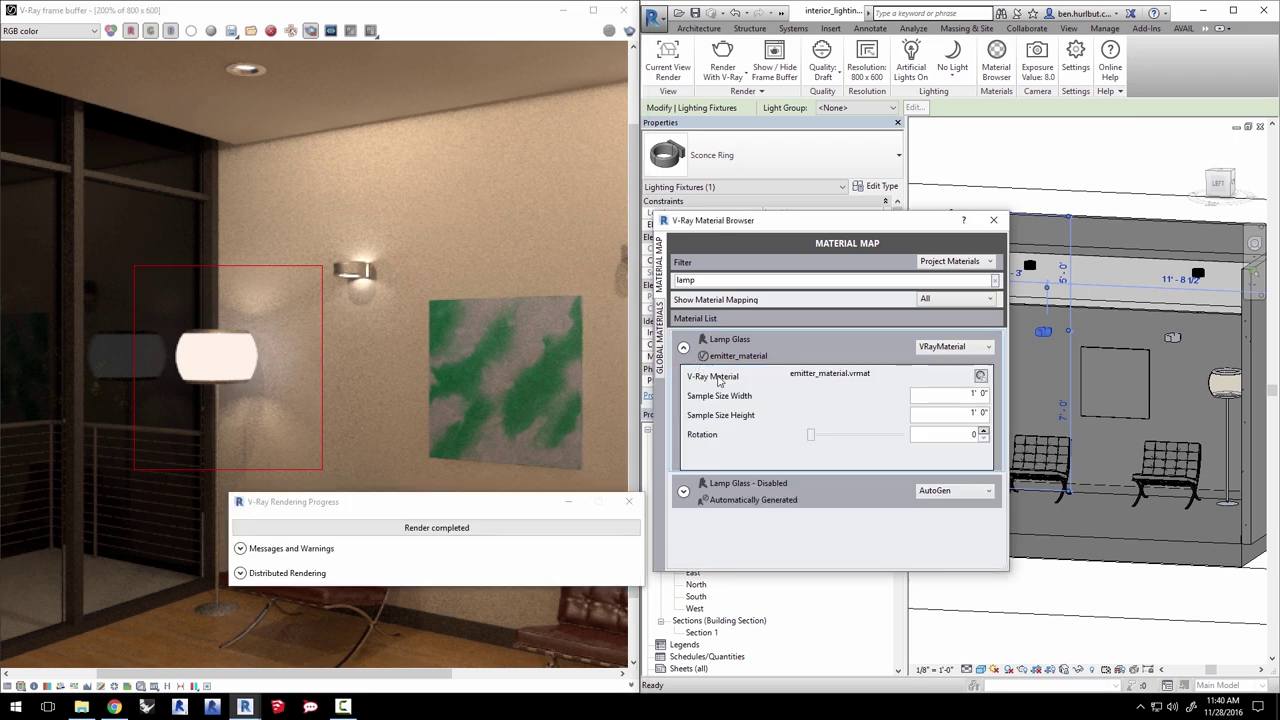
pyautogui.click(982, 377)
pyautogui.moveTo(655, 130)
pyautogui.mouseDown()
pyautogui.moveTo(800, 62)
pyautogui.moveTo(800, 41)
pyautogui.mouseUp()
pyautogui.moveTo(780, 495); pyautogui.dragTo(780, 652)
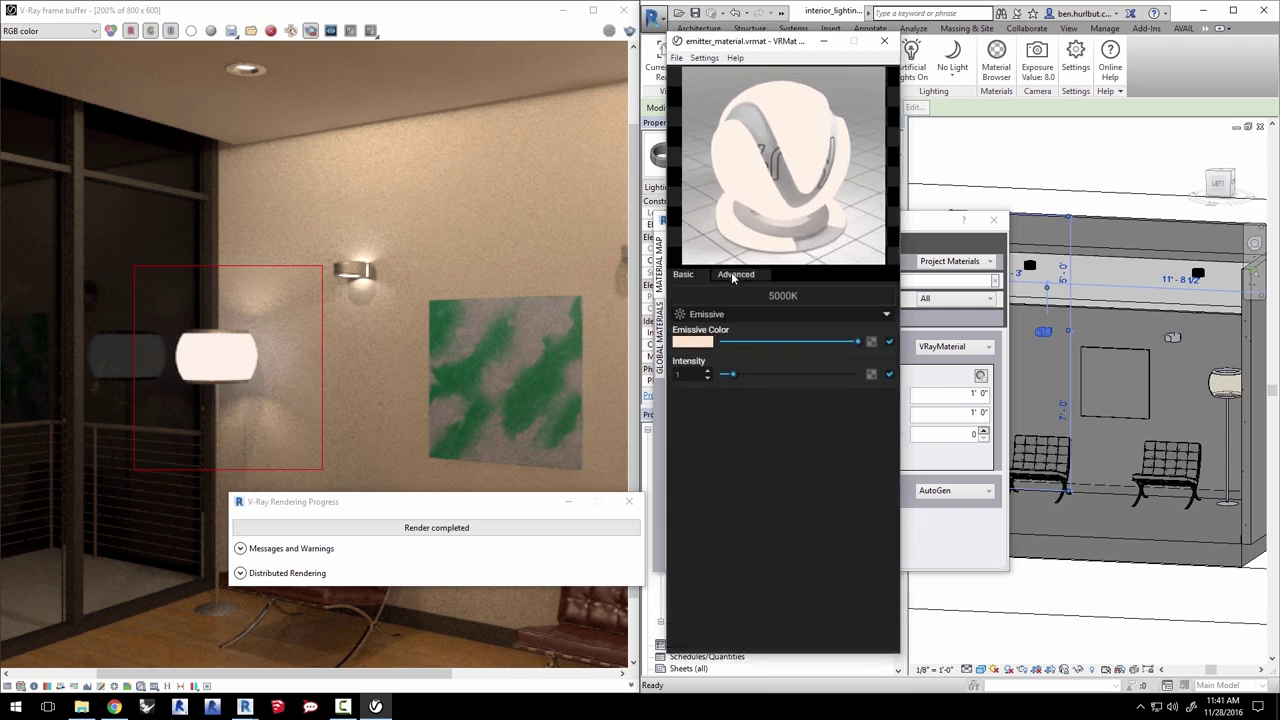
pyautogui.click(735, 275)
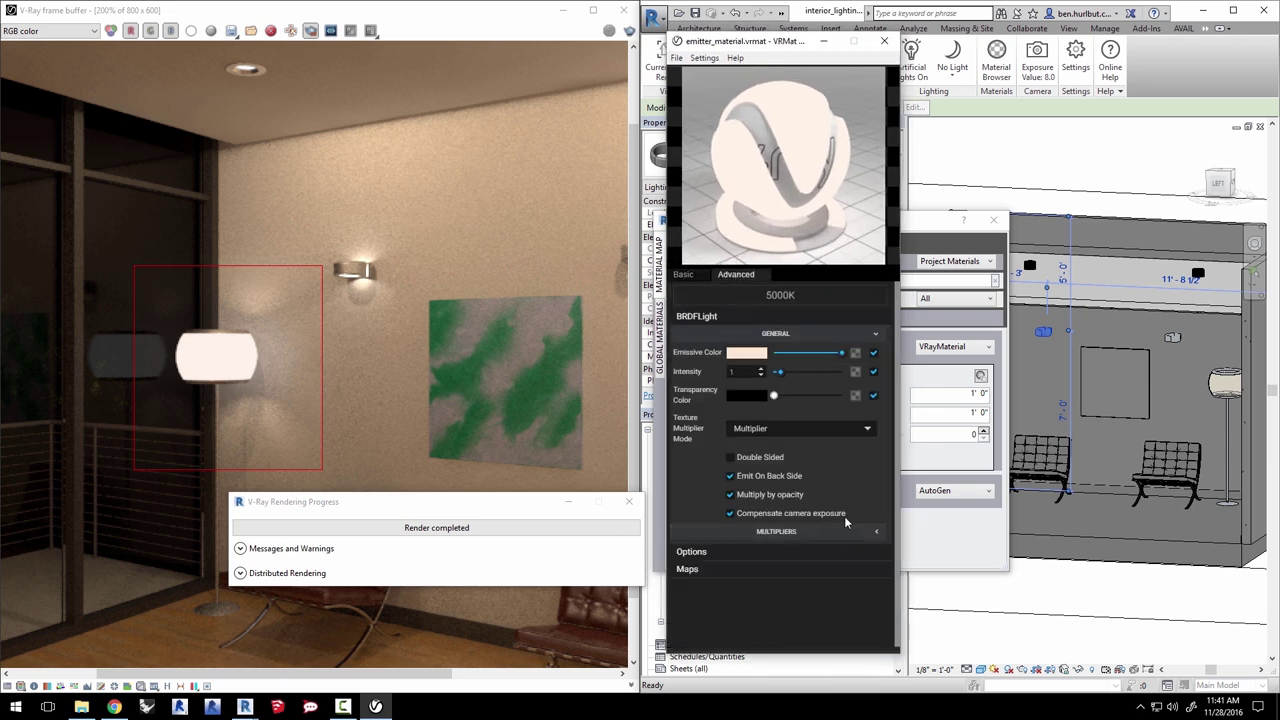
pyautogui.click(691, 552)
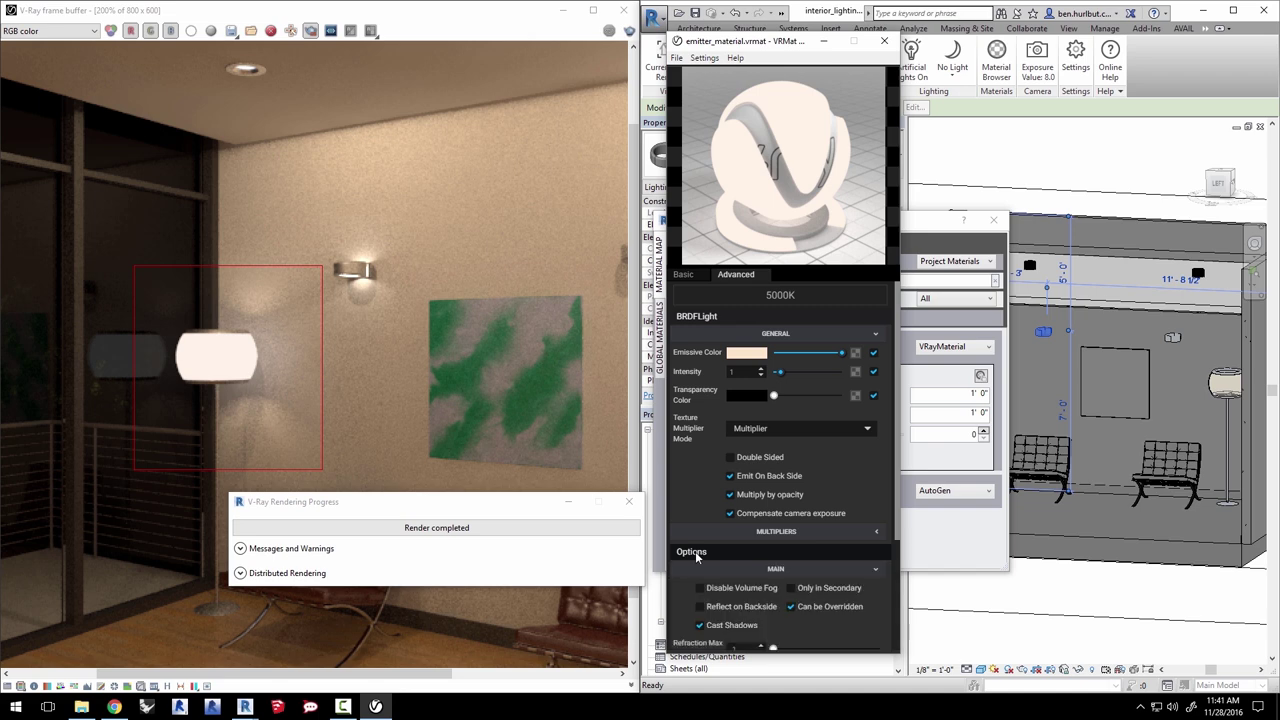
pyautogui.click(700, 625)
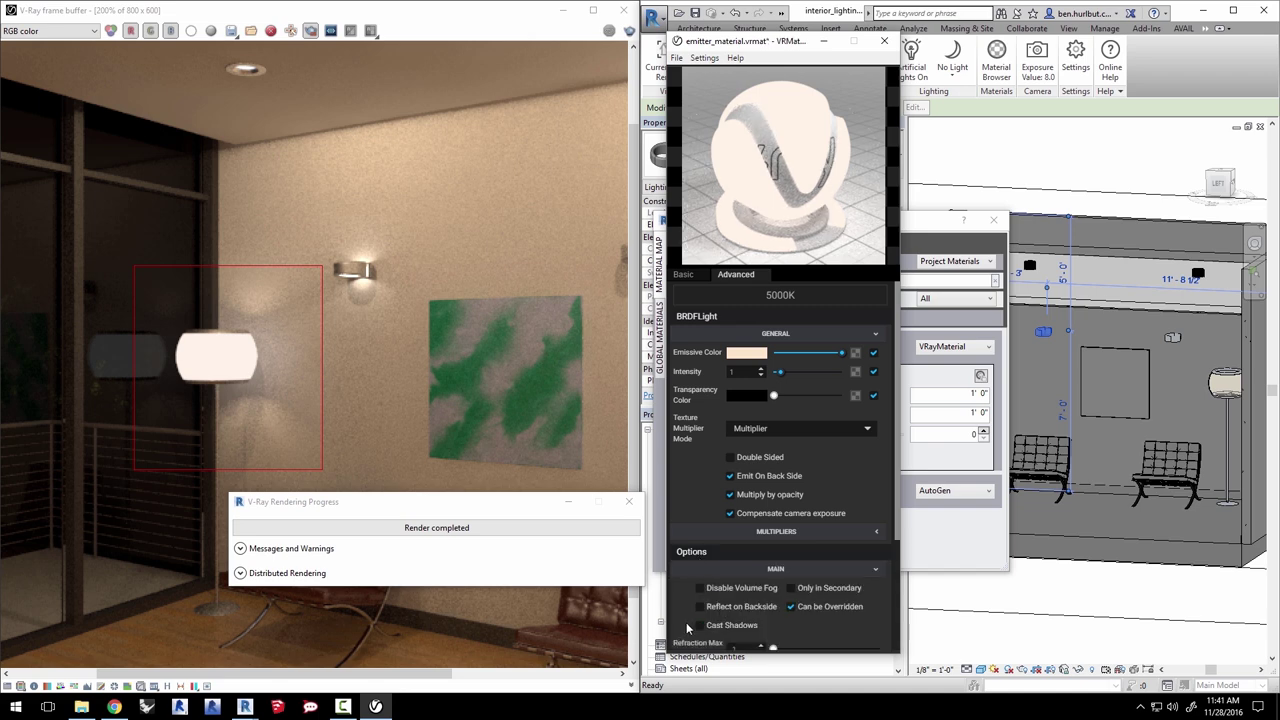
# Step: Save the emitter_material file and close the material editor
pyautogui.click(677, 57)
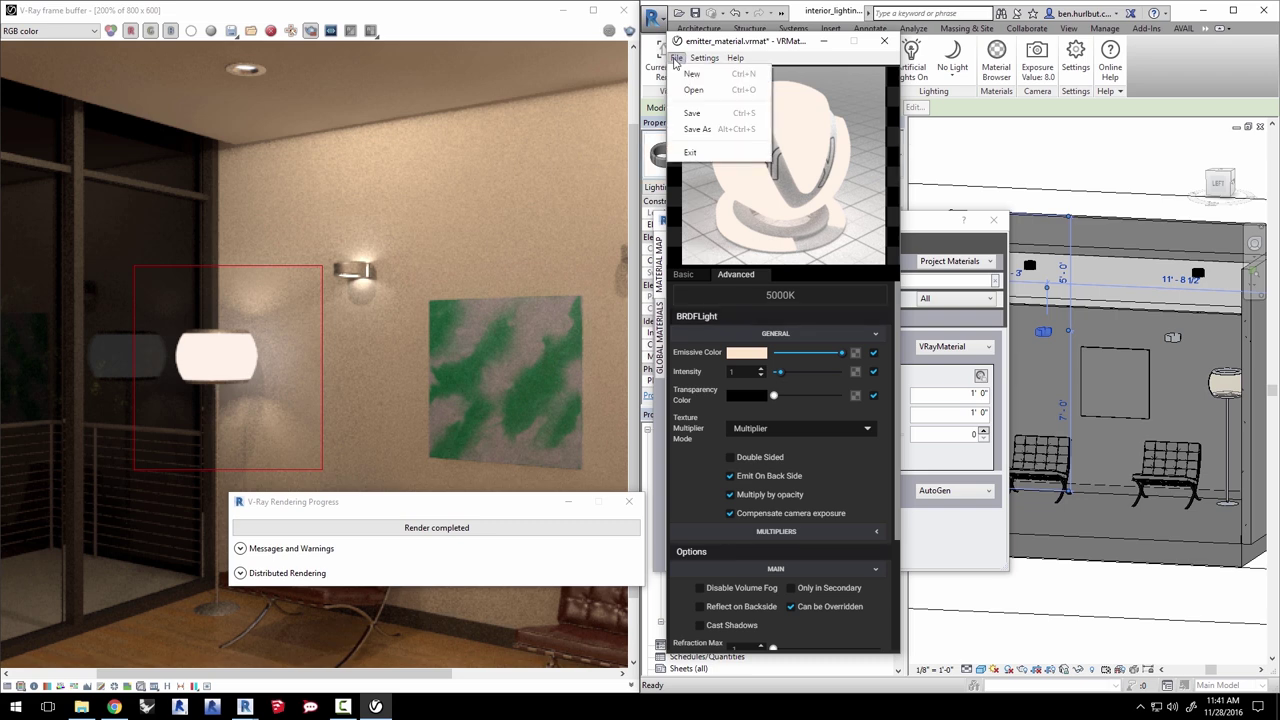
pyautogui.click(695, 115)
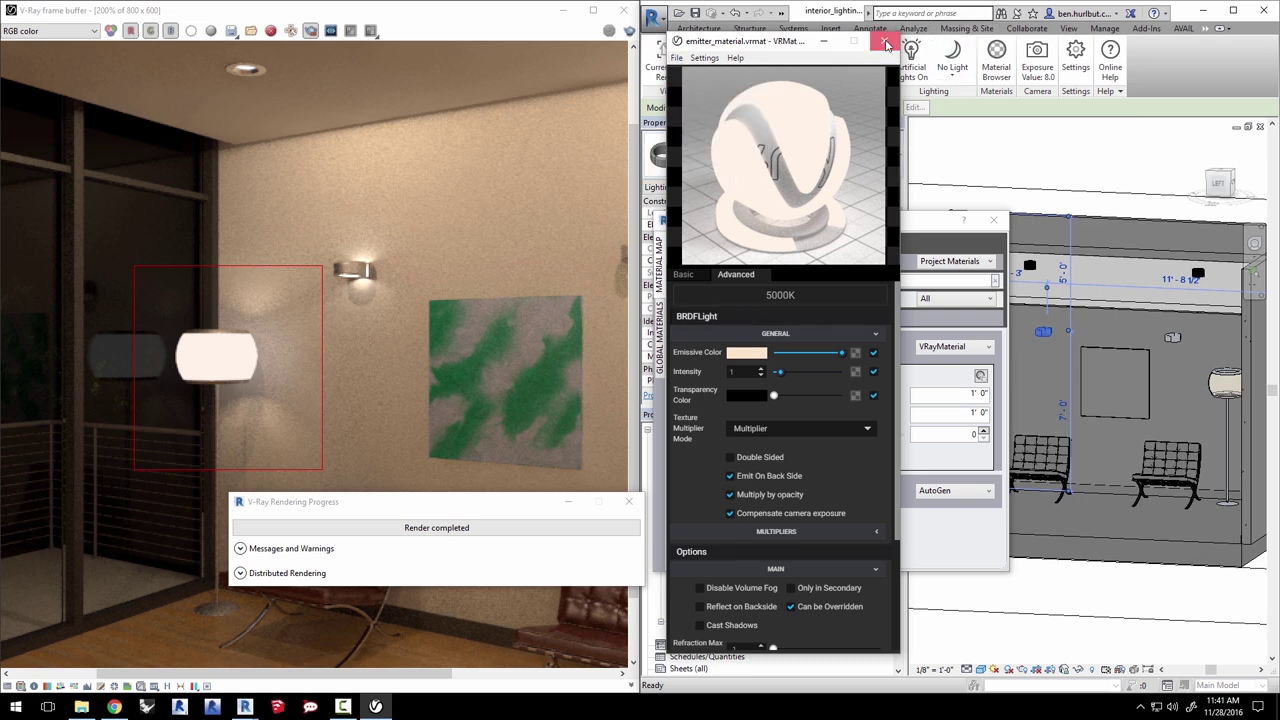
pyautogui.click(886, 44)
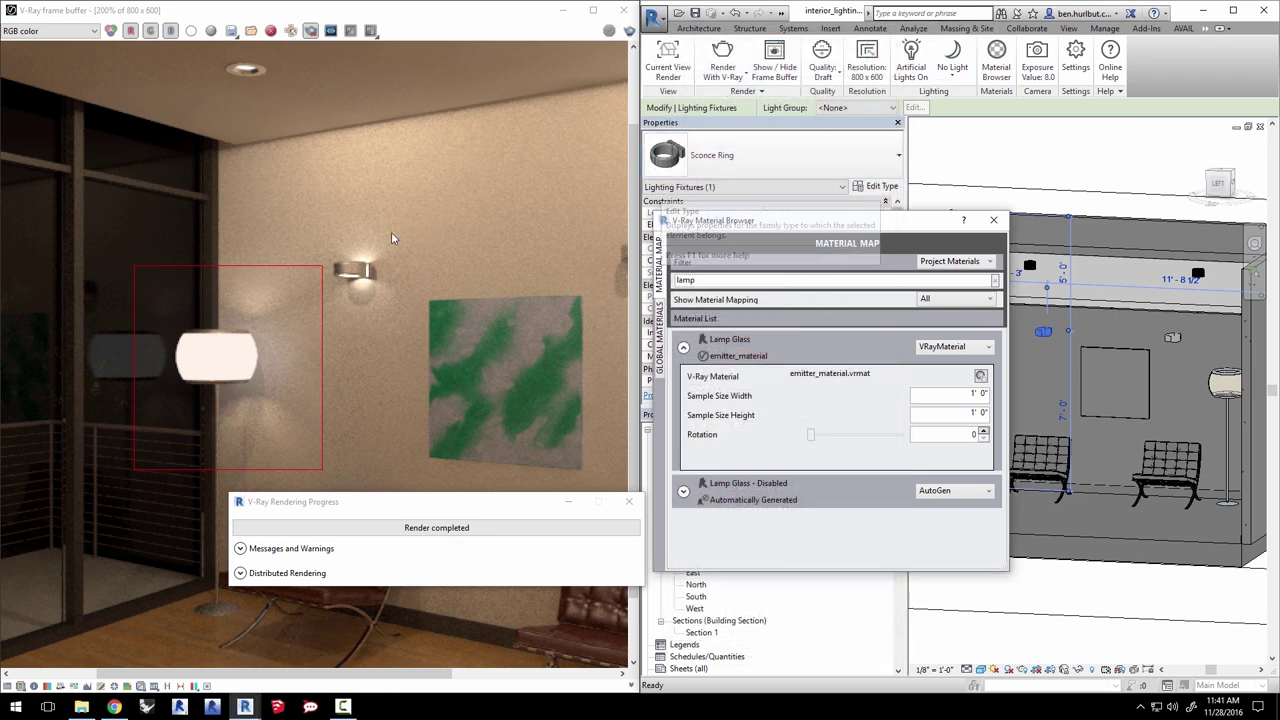
# Step: Render the floor lamp region again with the updated emitter material
pyautogui.click(723, 62)
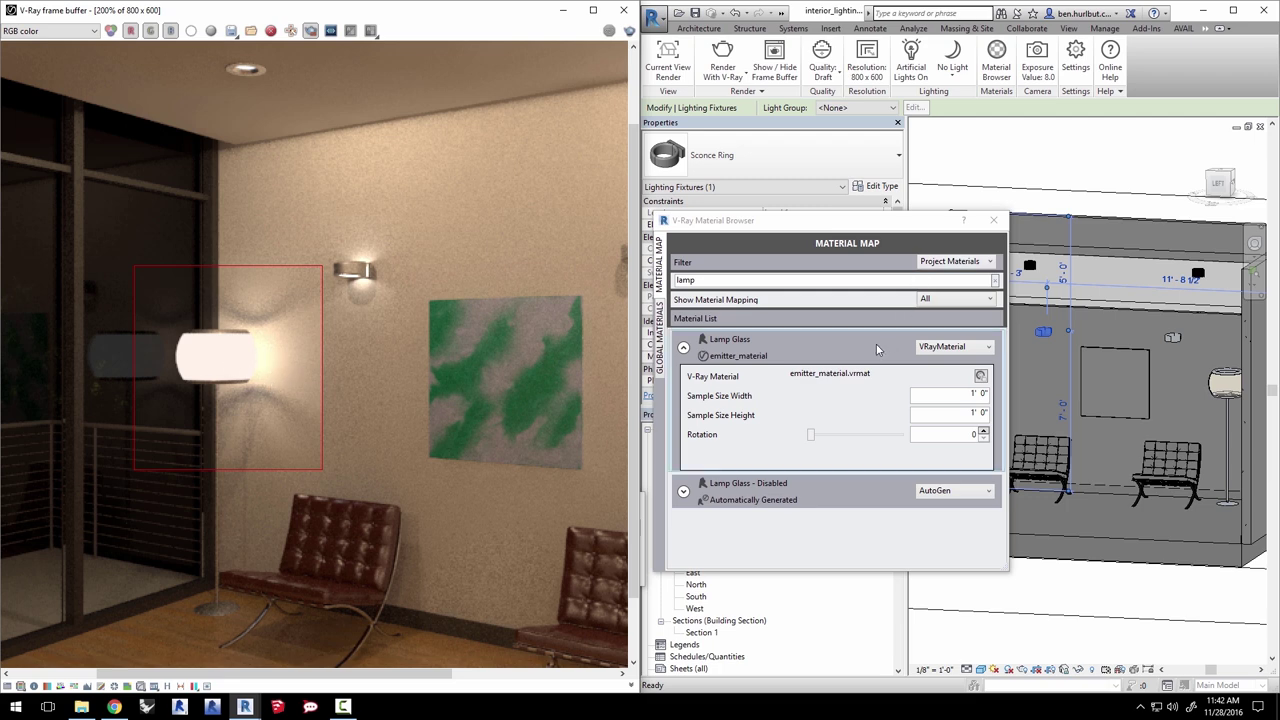
# Step: Set the Lamp Glass mapping back to AutoGen and close the V-Ray material browser
pyautogui.click(944, 350)
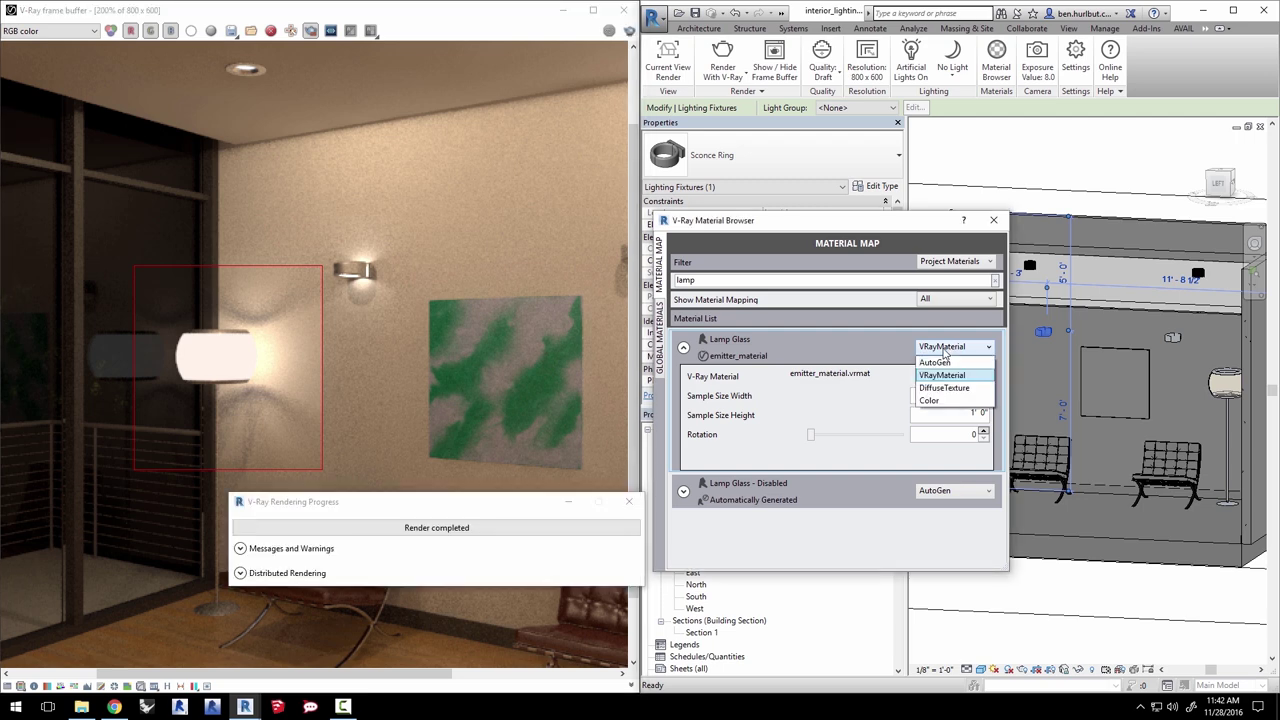
pyautogui.click(935, 362)
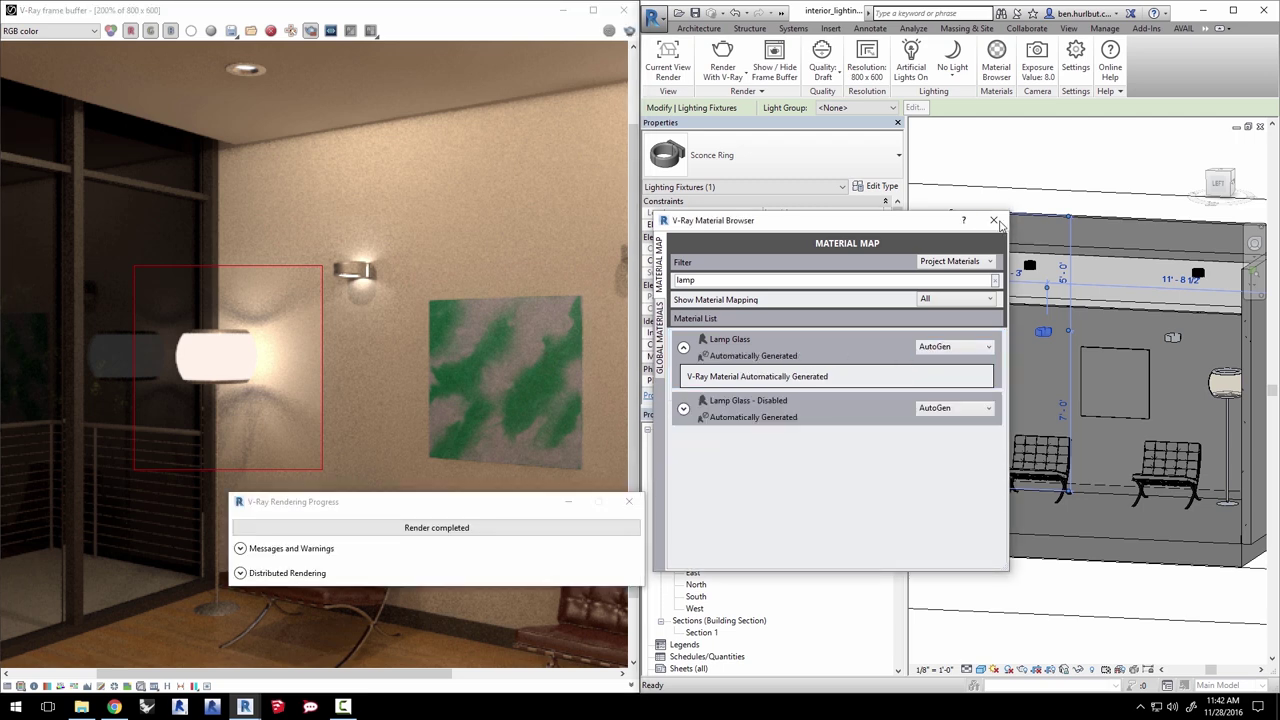
pyautogui.press('Escape')
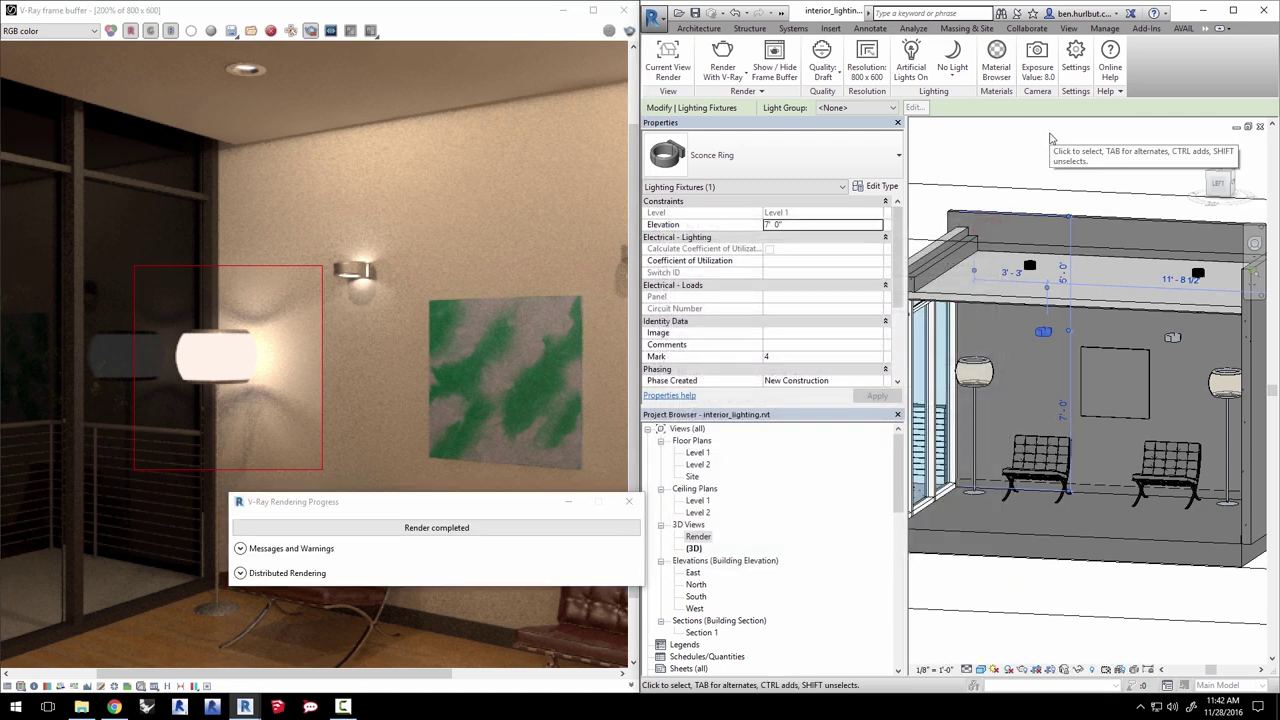
# Step: Turn off Self Illumination in the floor lamp's Lamp Glass shade appearance
pyautogui.click(974, 375)
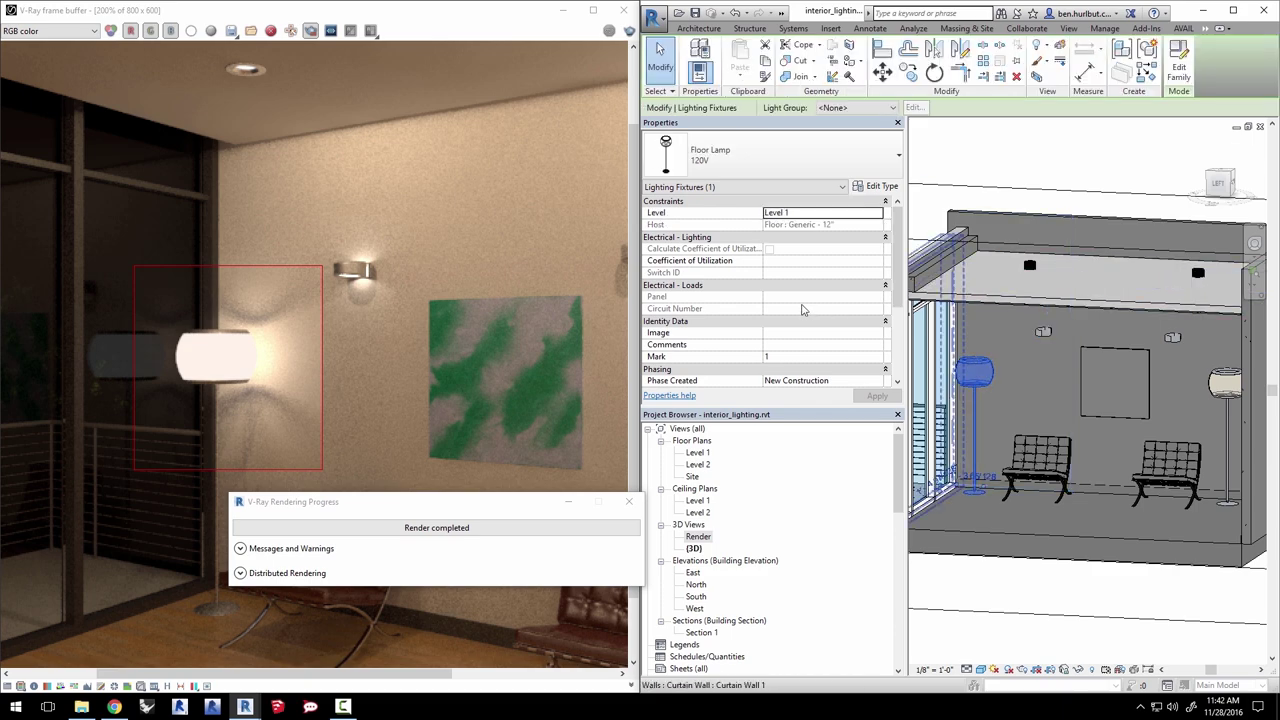
pyautogui.click(882, 187)
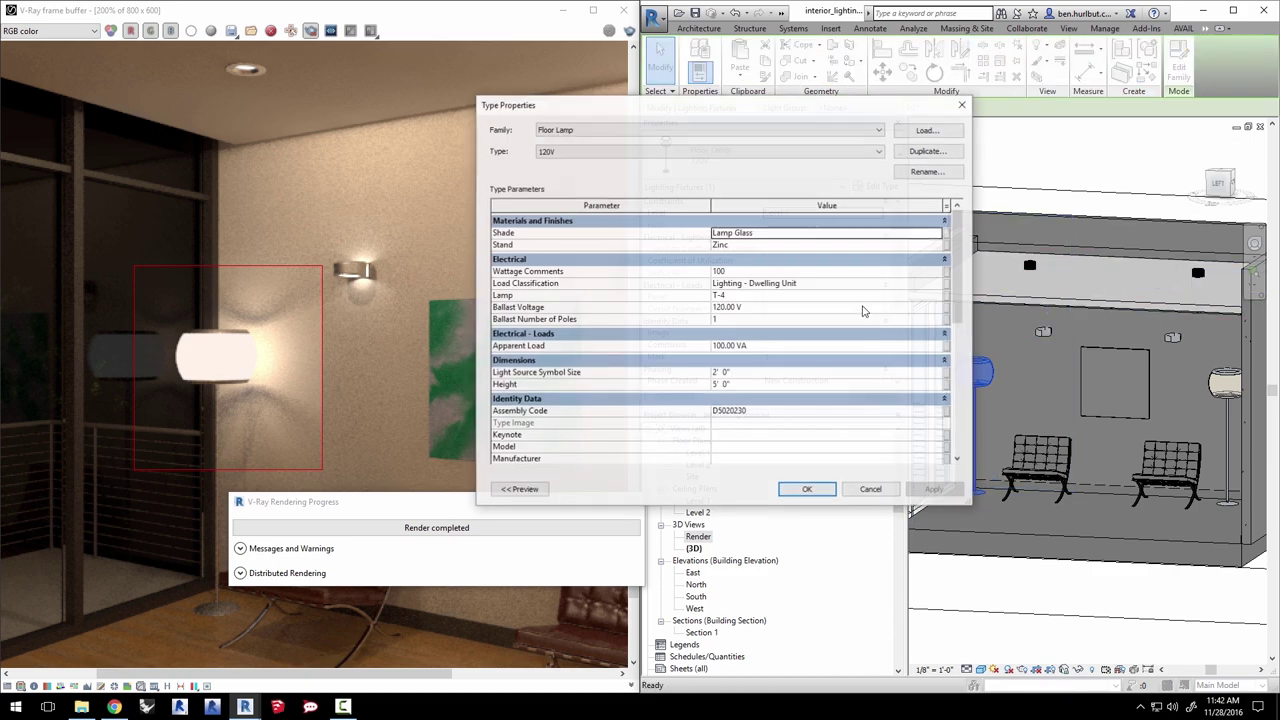
pyautogui.click(938, 234)
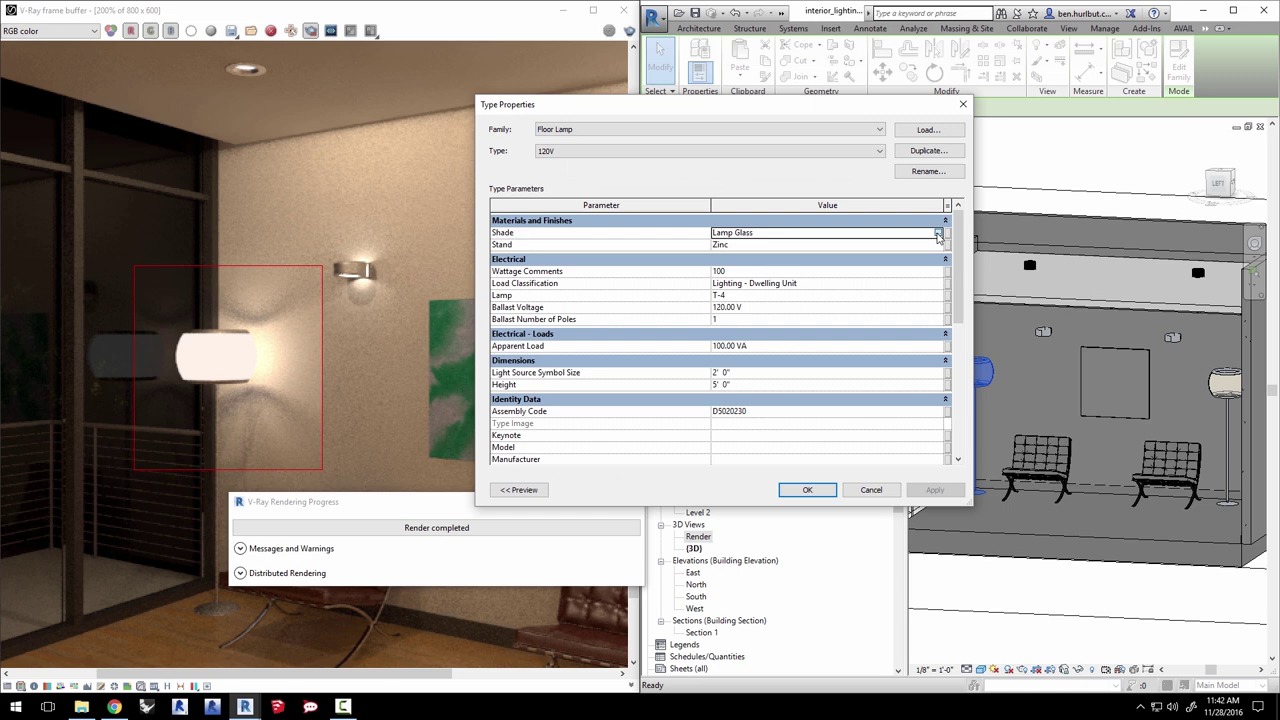
pyautogui.click(938, 234)
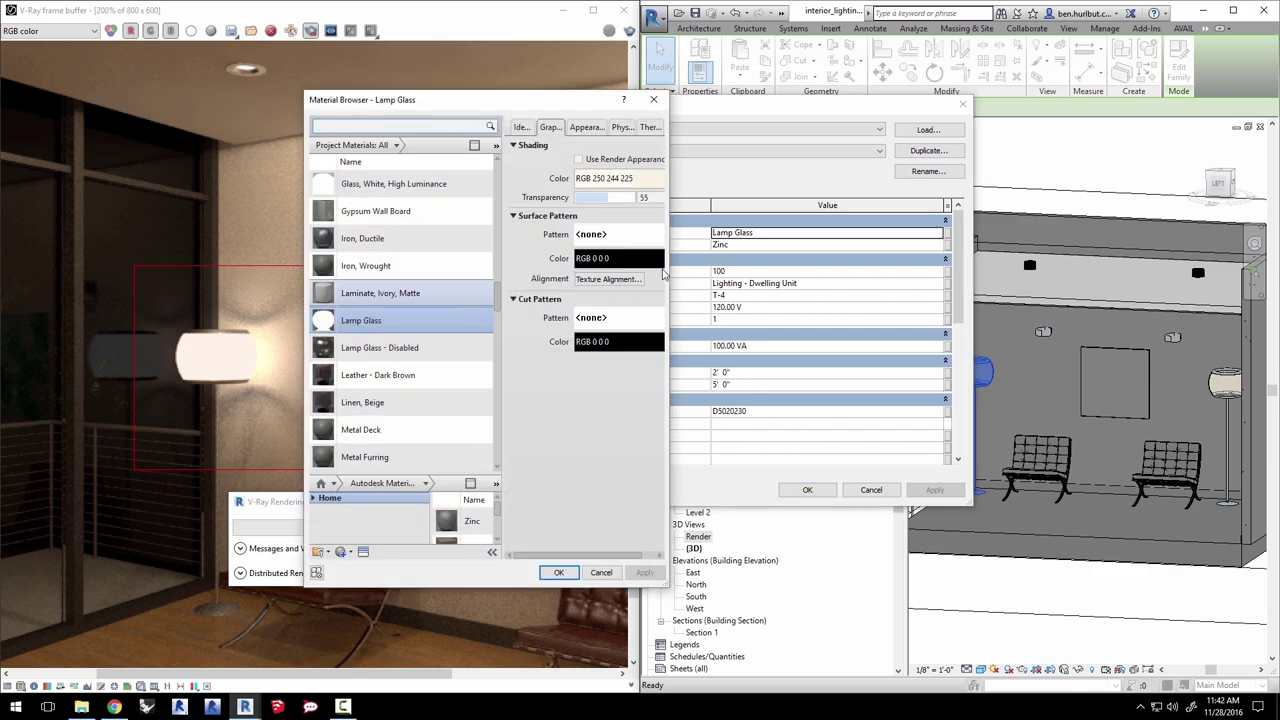
pyautogui.moveTo(664, 272); pyautogui.dragTo(992, 272)
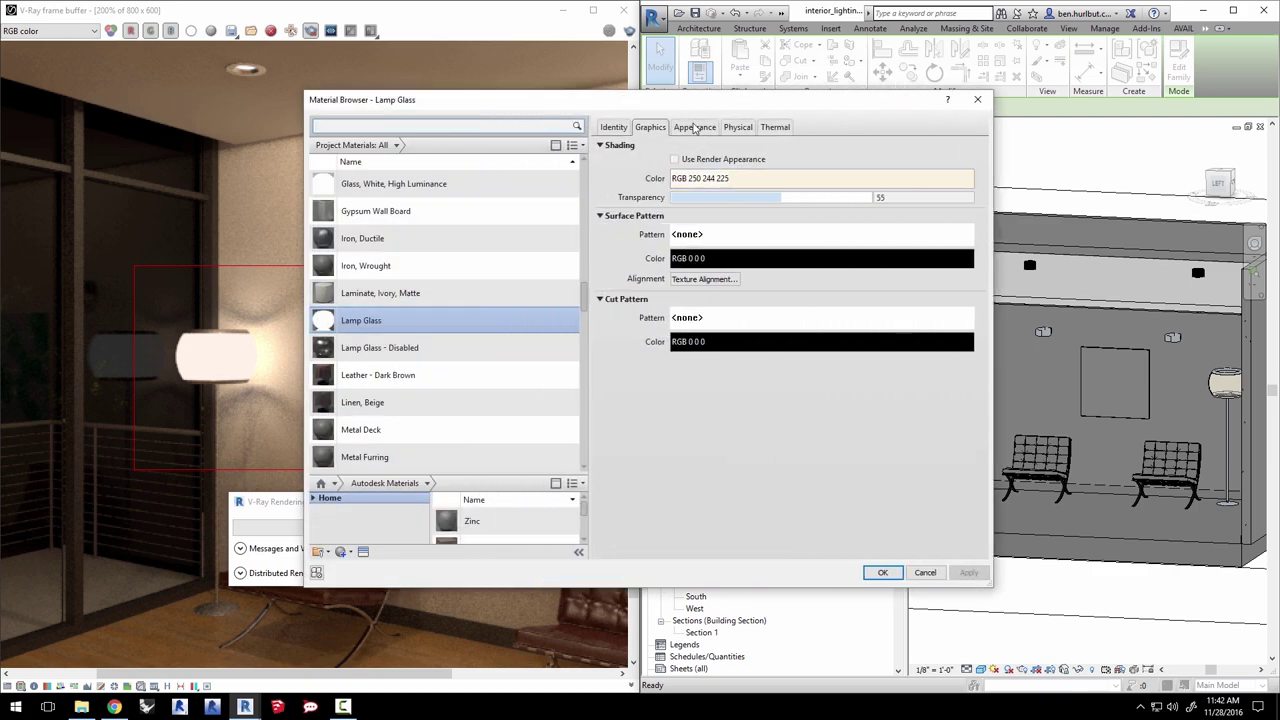
pyautogui.click(695, 128)
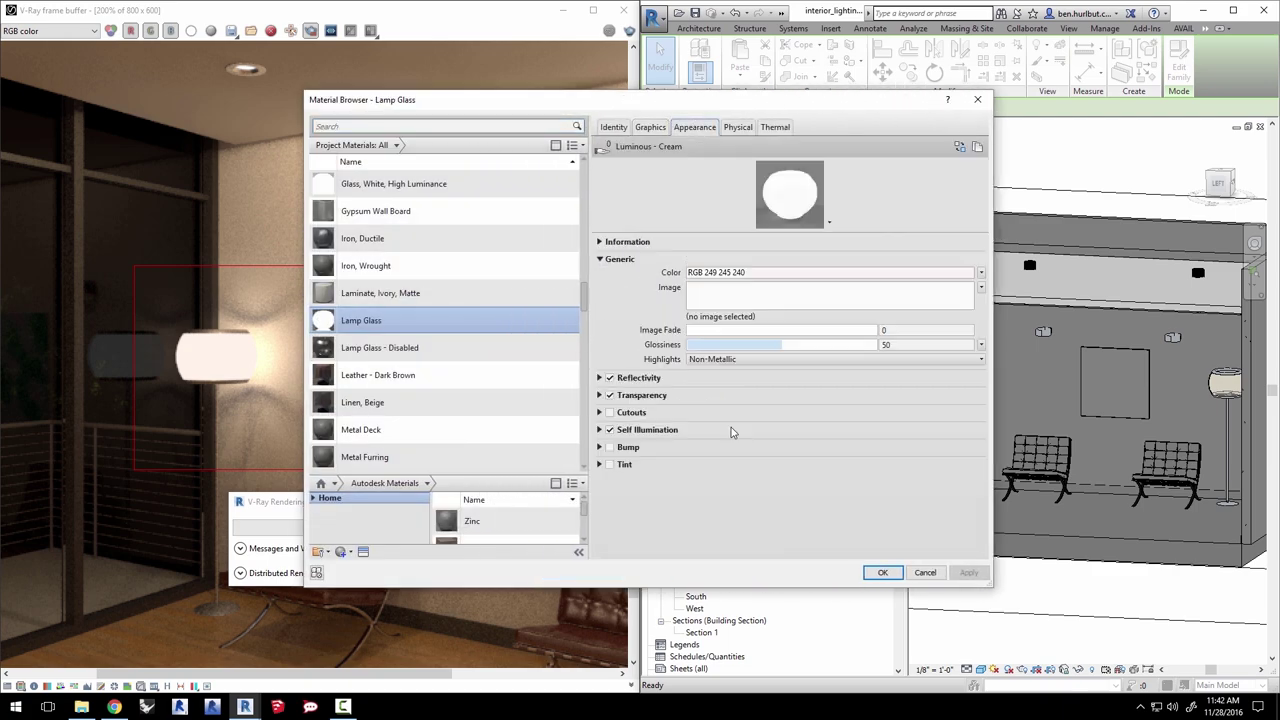
pyautogui.click(609, 430)
pyautogui.click(884, 573)
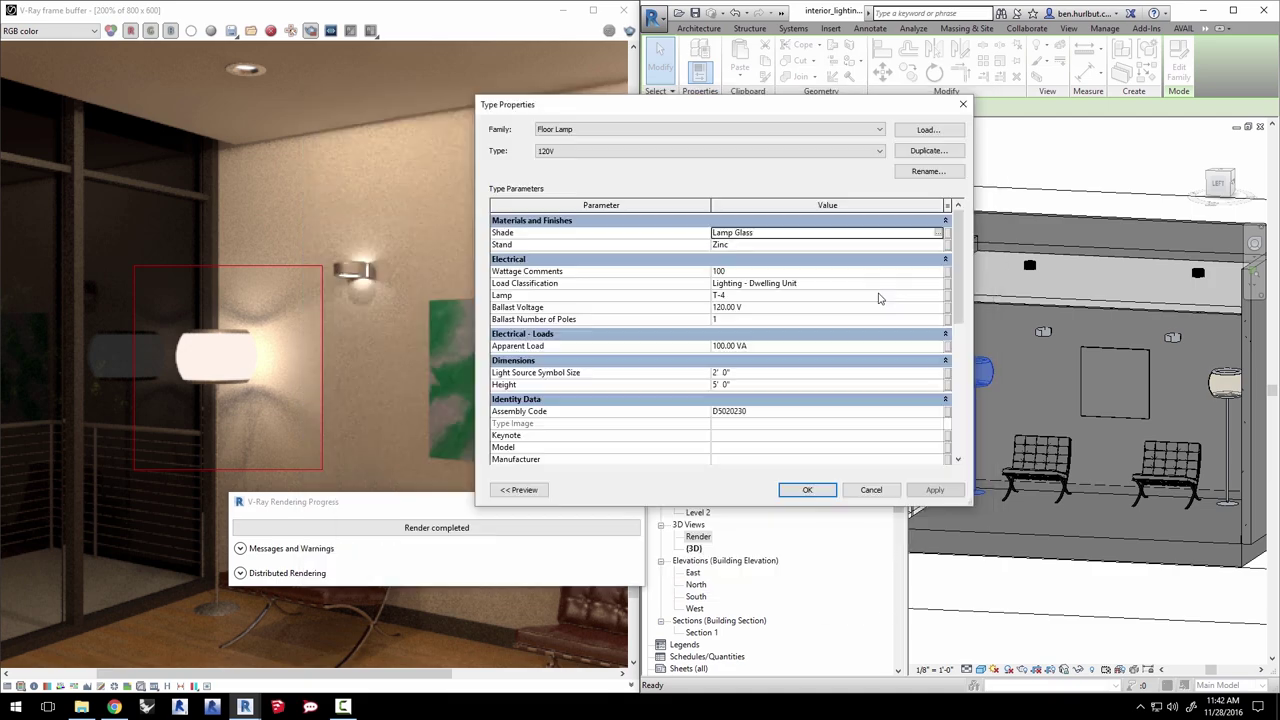
# Step: Close the floor lamp type properties and re-render the lamp region with V-Ray
pyautogui.click(808, 490)
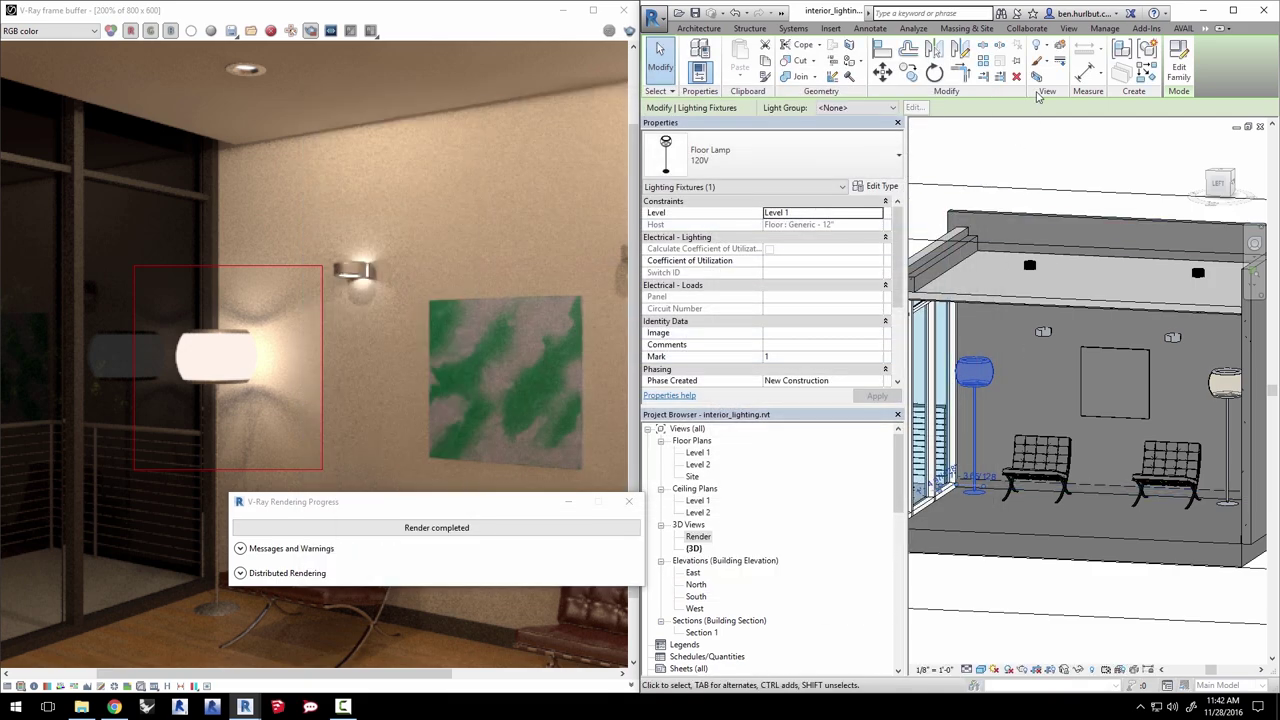
pyautogui.click(1205, 30)
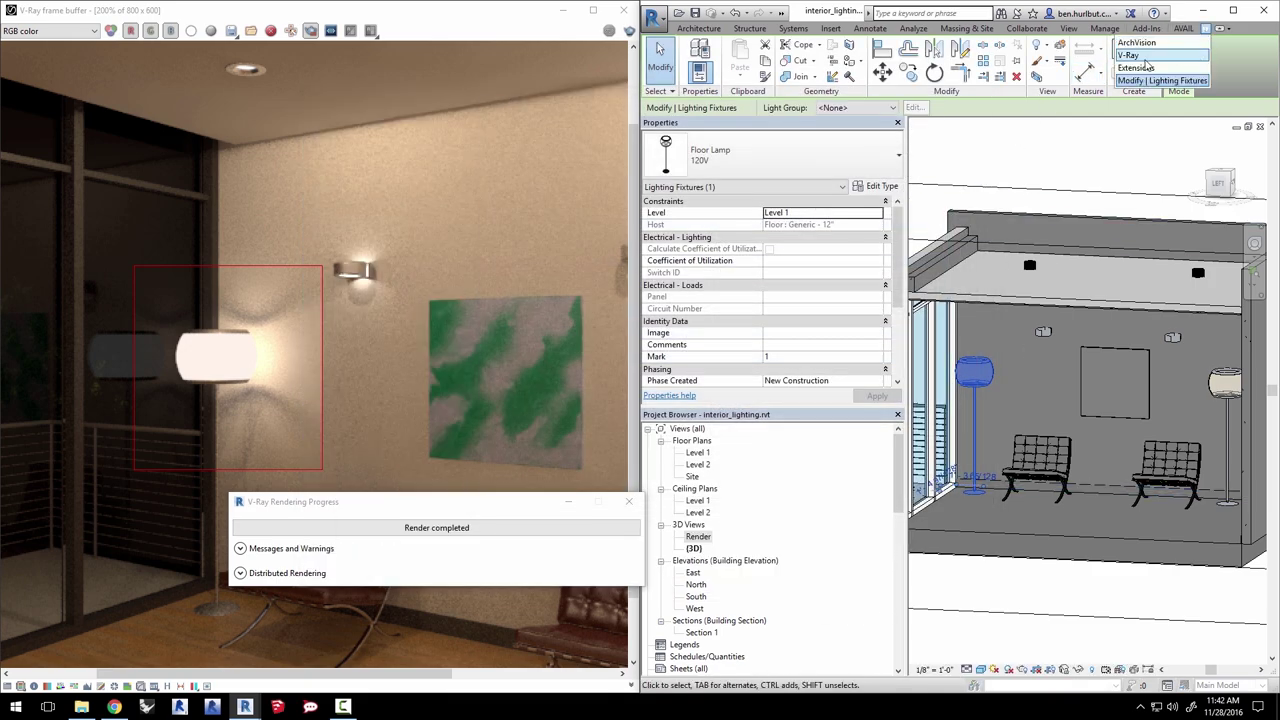
pyautogui.click(1128, 55)
pyautogui.click(726, 58)
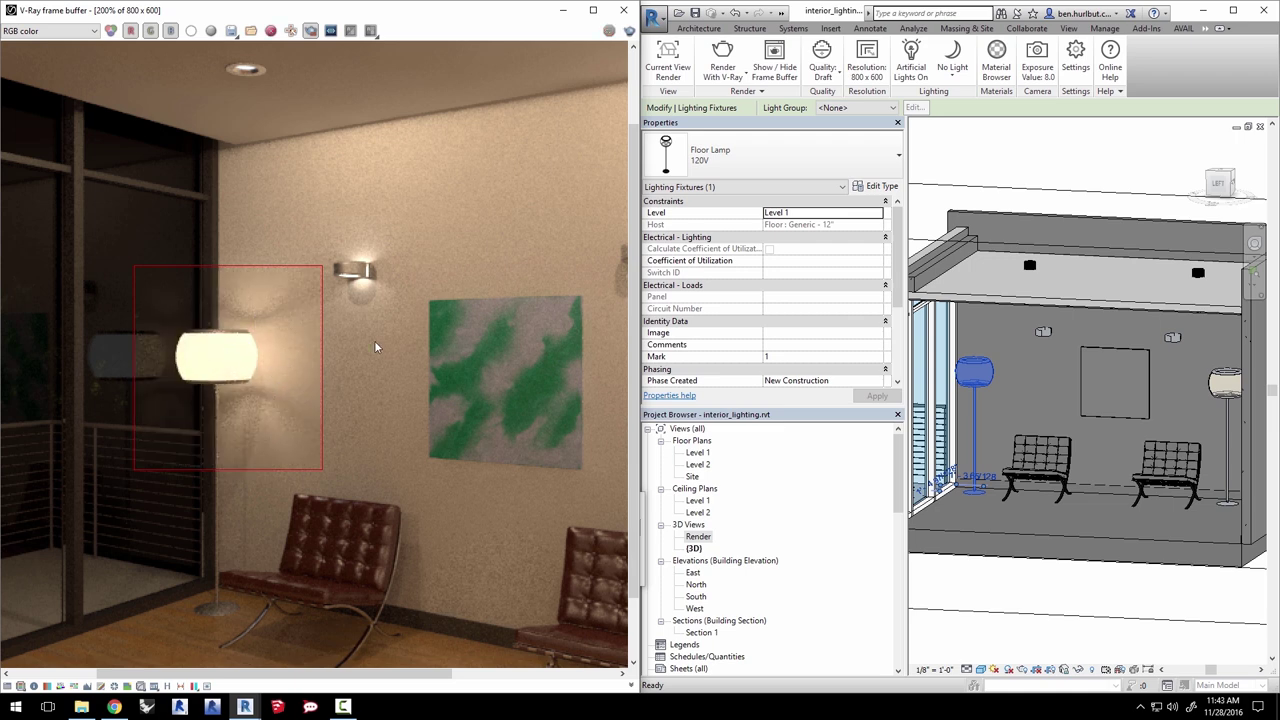
# Step: Show the render at 100%, turn off Region Render, and start a V-Ray RT render
pyautogui.doubleClick(448, 322)
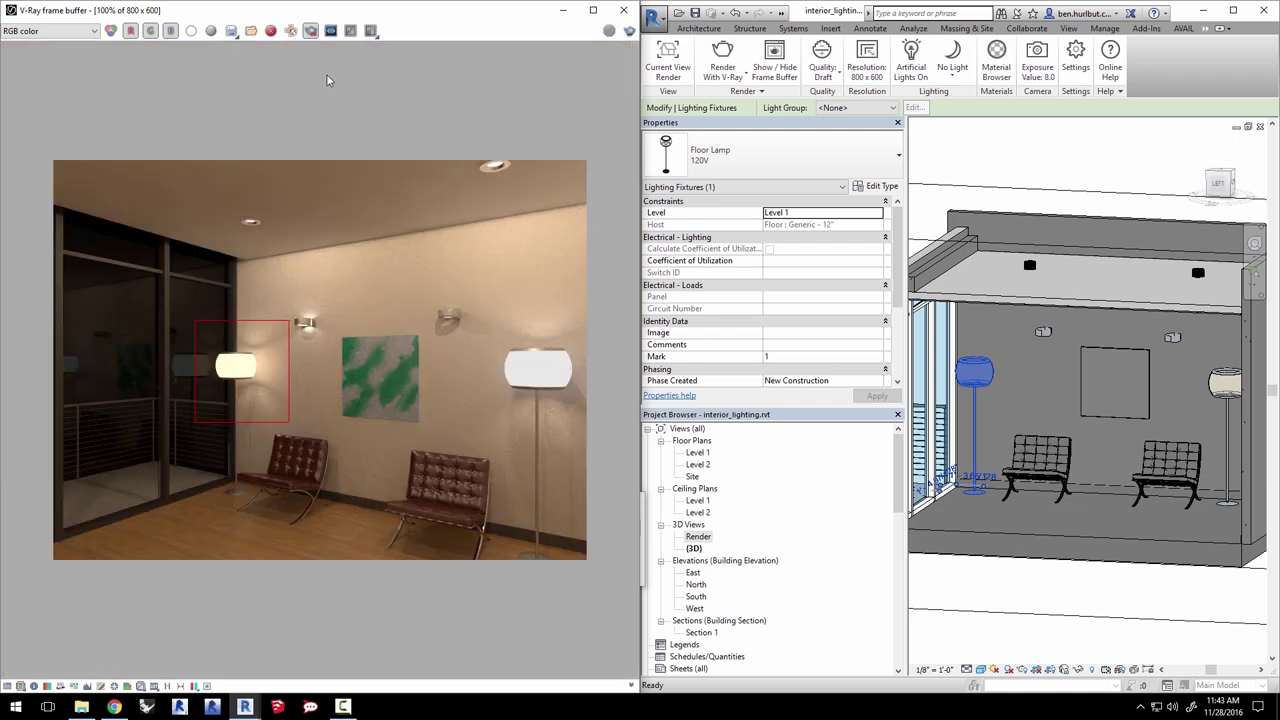
pyautogui.click(311, 32)
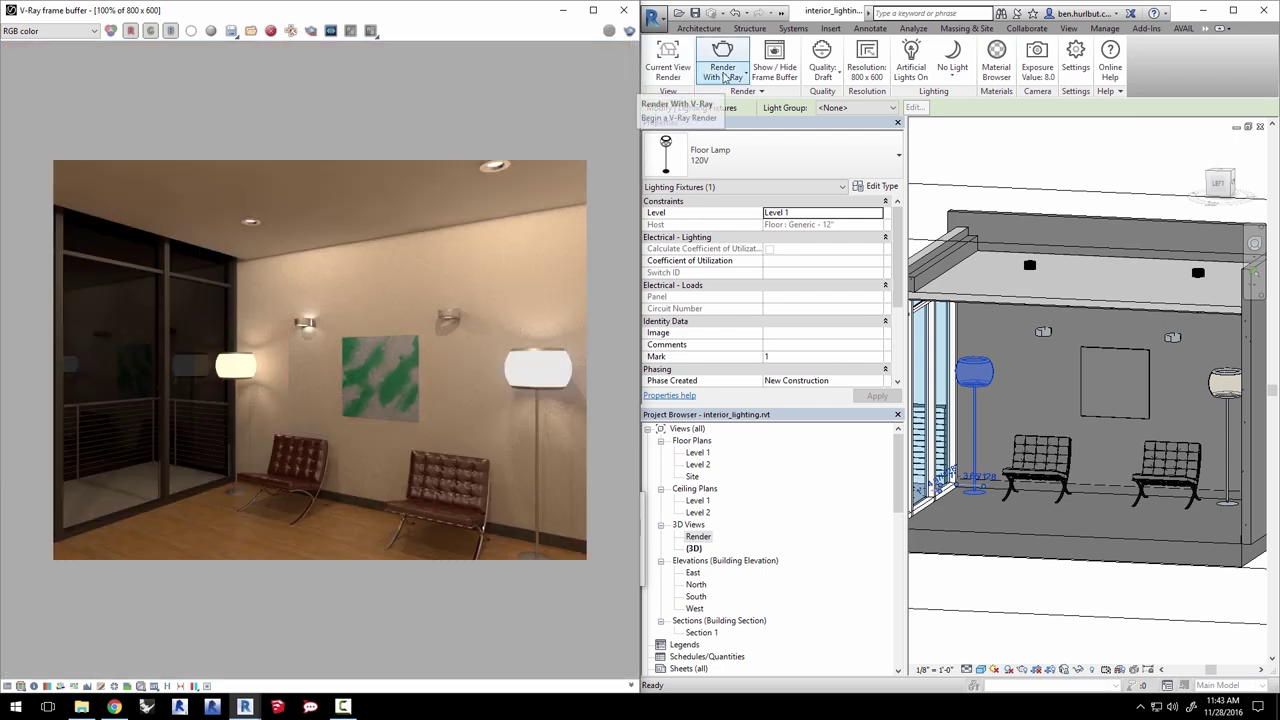
pyautogui.click(720, 60)
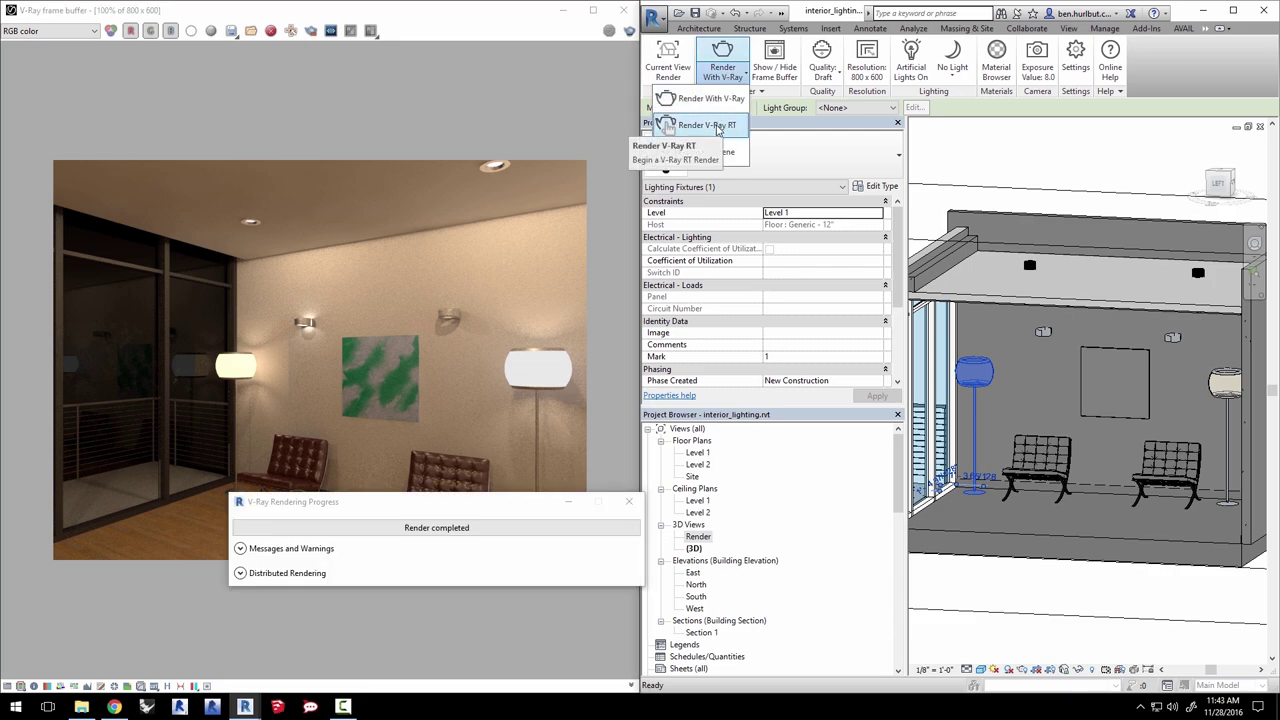
pyautogui.click(716, 126)
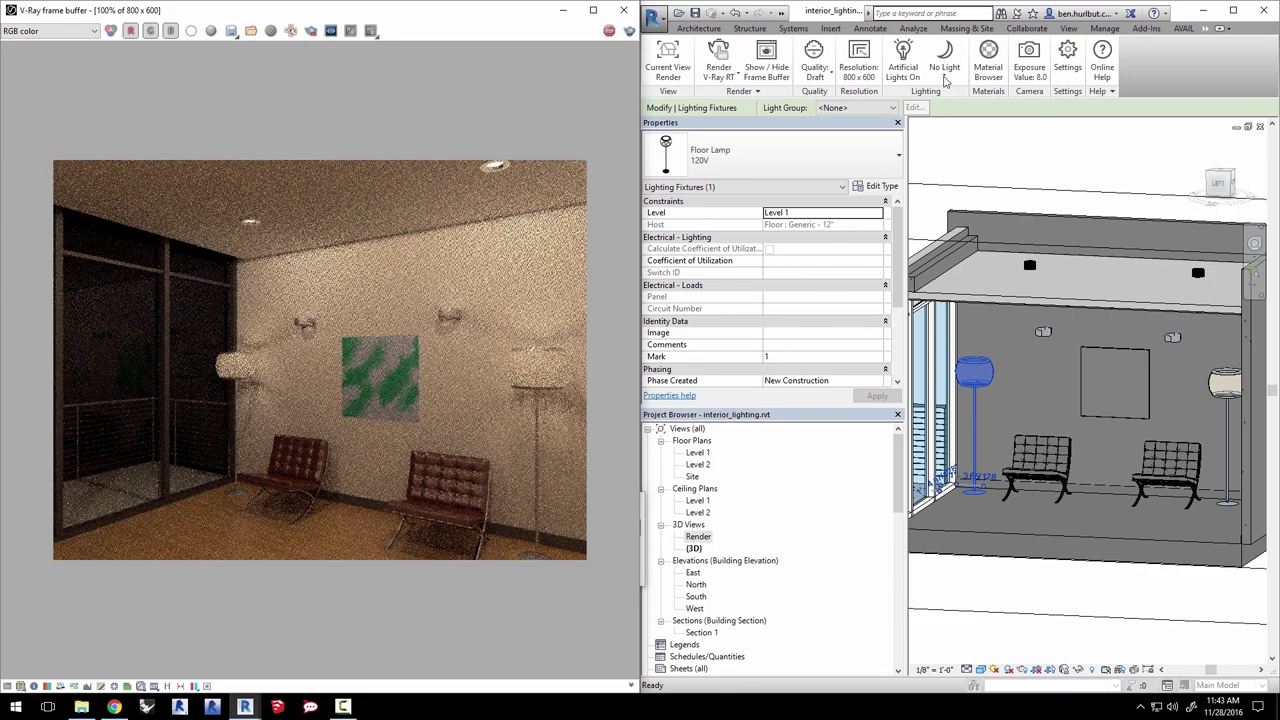
# Step: Set the scene Lighting to the HDR Dome Light
pyautogui.click(949, 82)
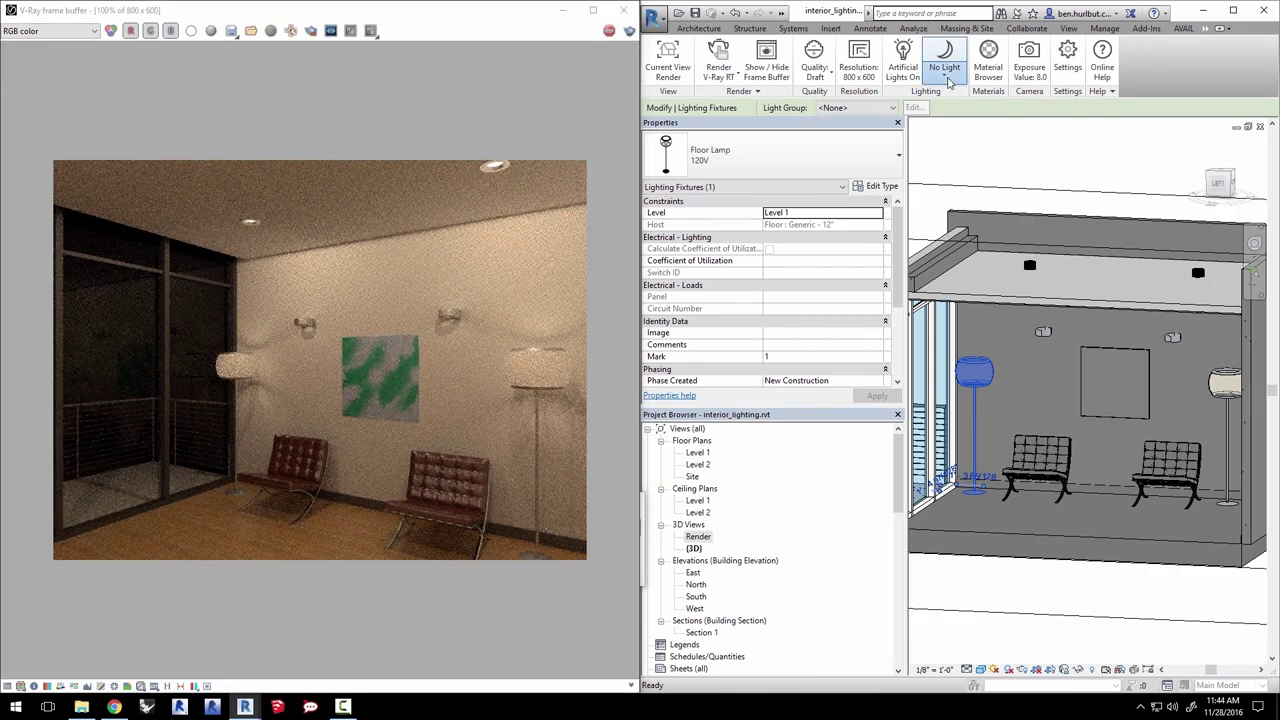
pyautogui.click(949, 82)
pyautogui.click(940, 129)
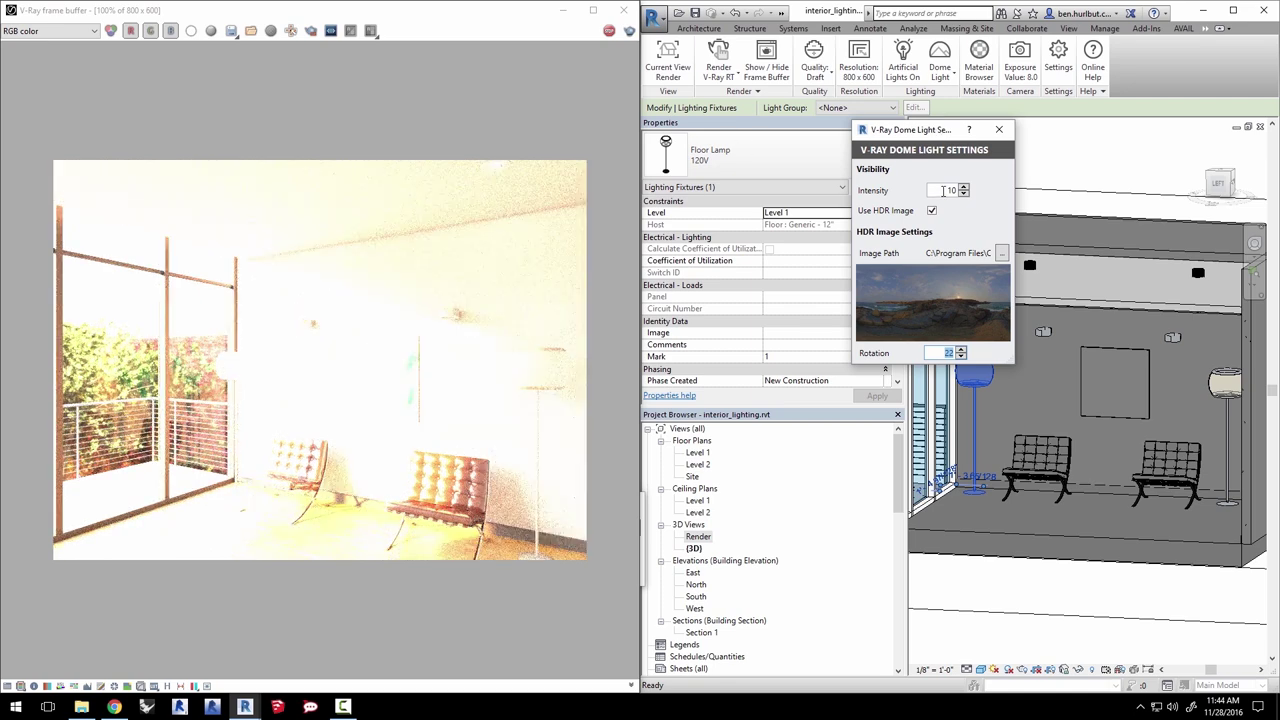
# Step: Lower the dome light Intensity to .025 for a night look
pyautogui.doubleClick(954, 191)
pyautogui.write('1')
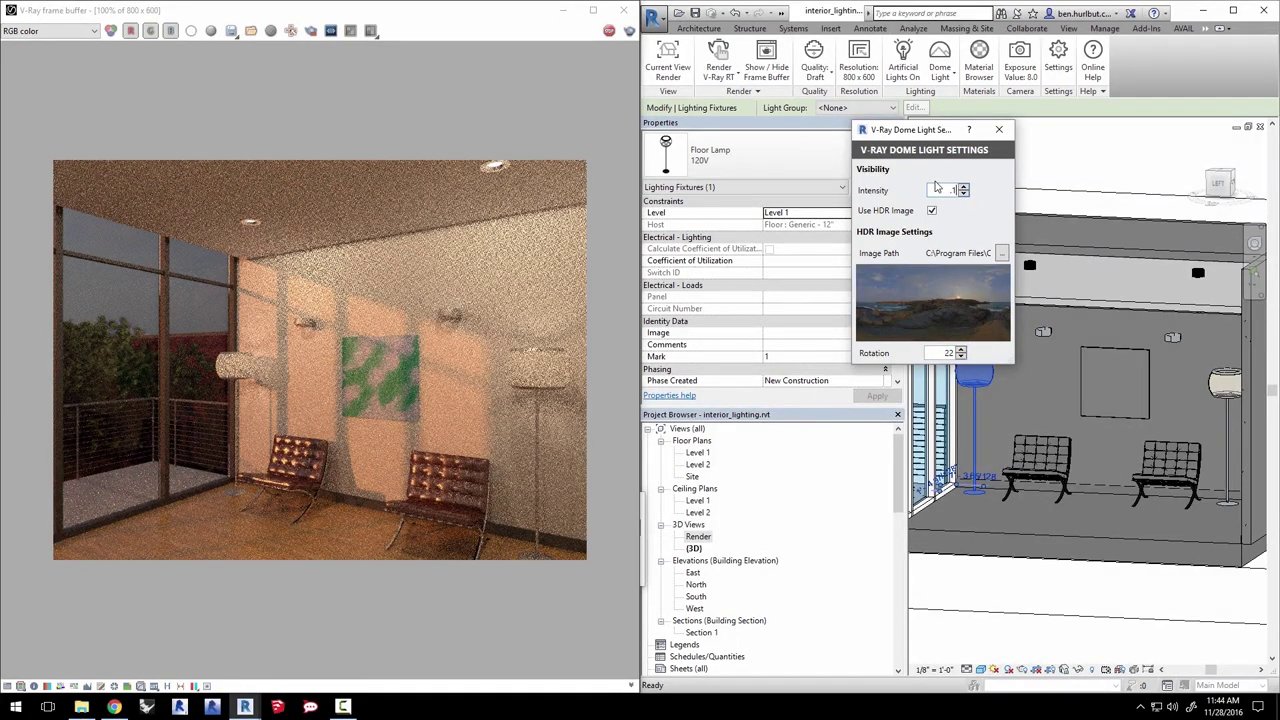
pyautogui.write('.02')
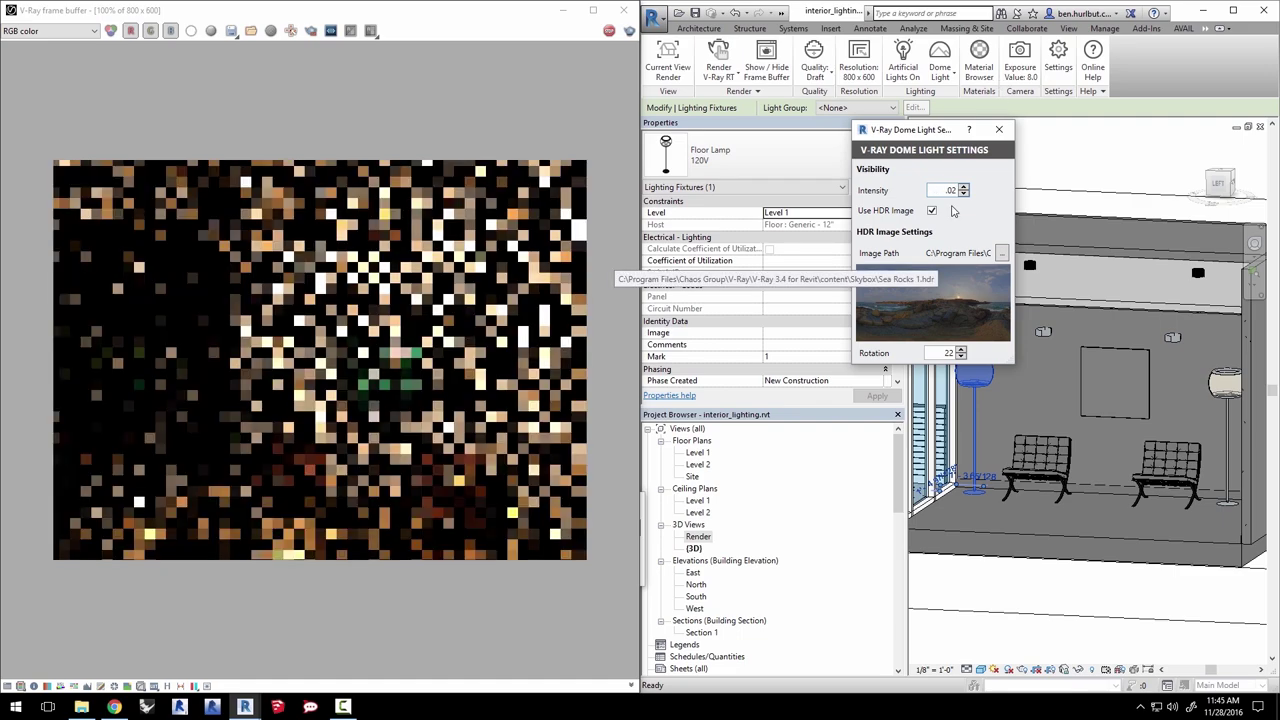
pyautogui.write('5')
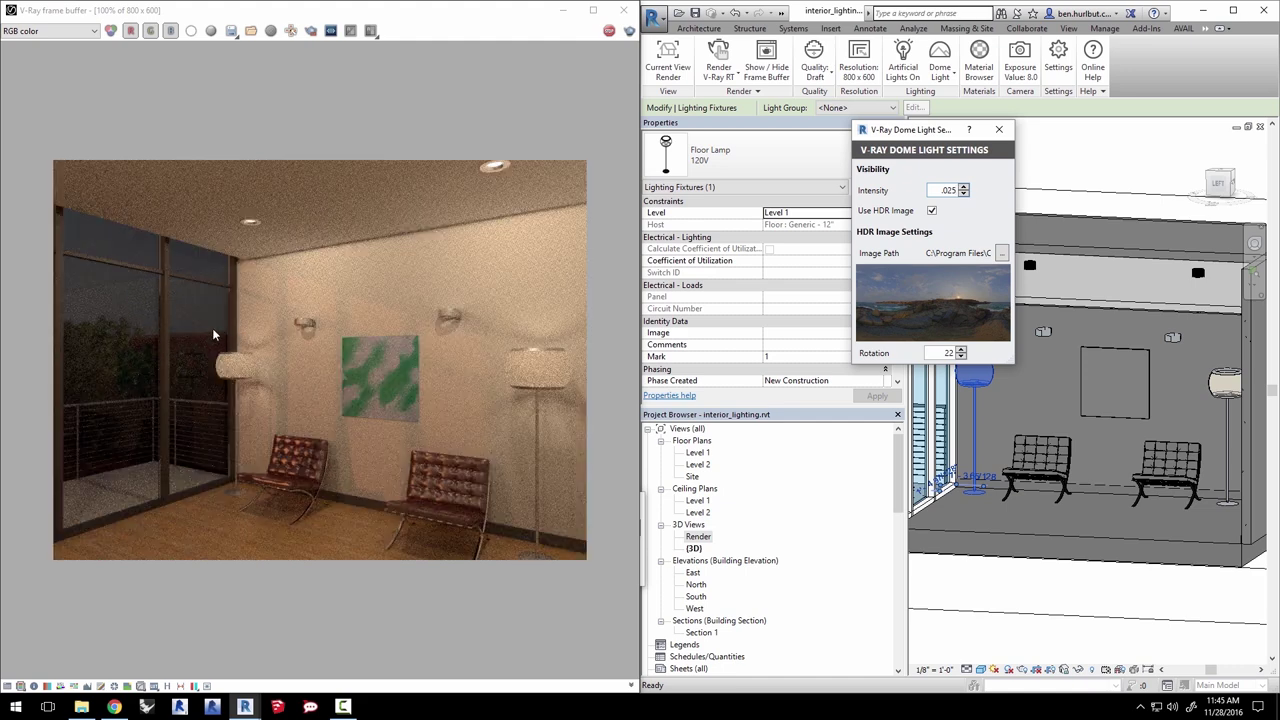
# Step: Stop the interactive RT render and set render Quality to High
pyautogui.click(260, 365)
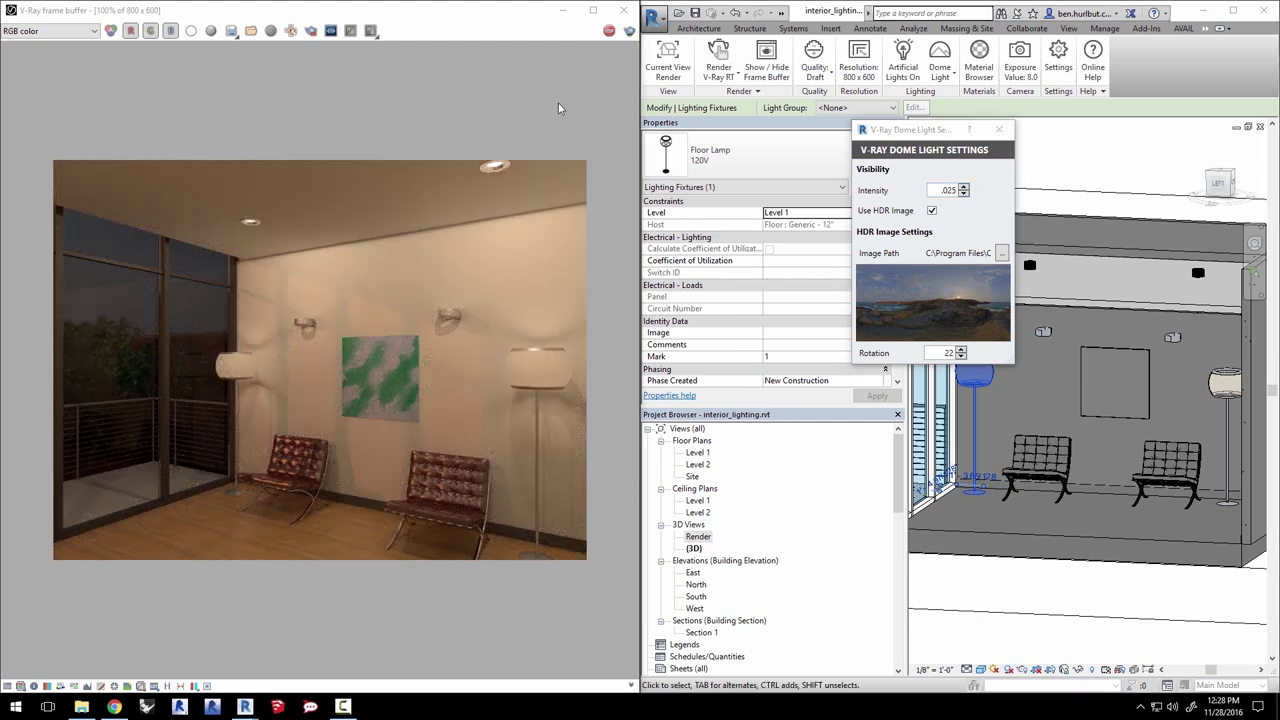
pyautogui.click(608, 31)
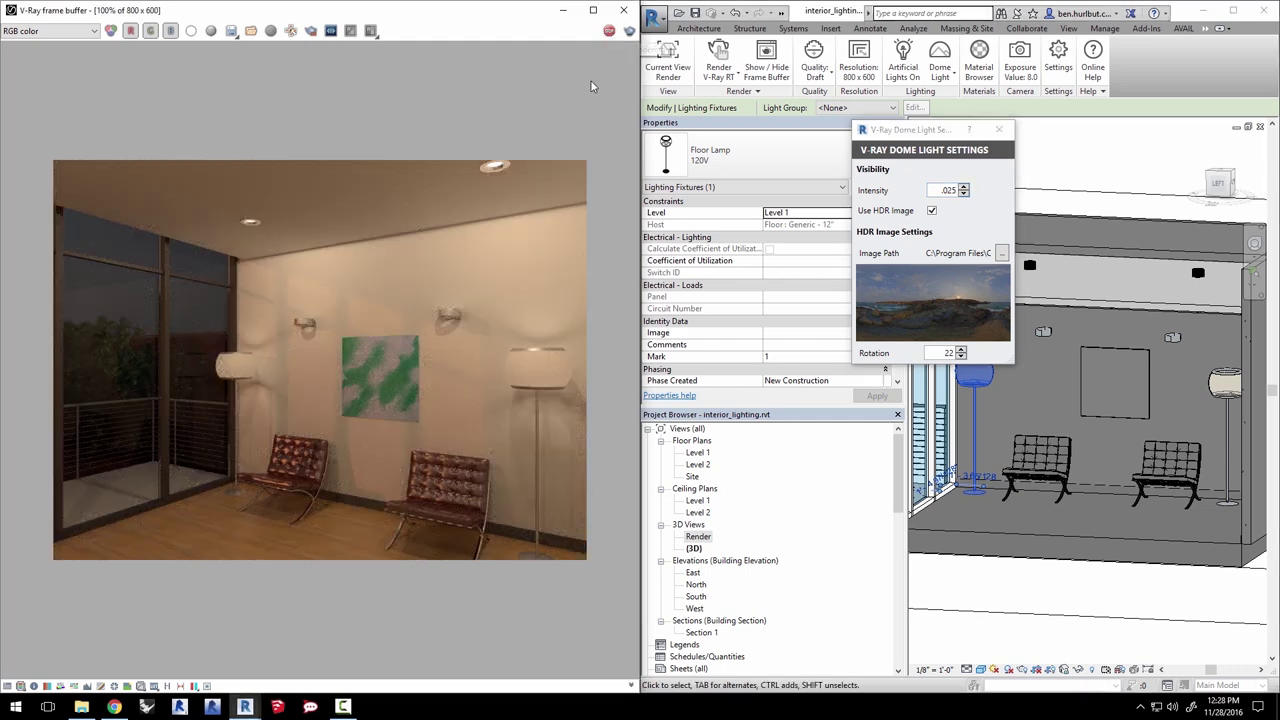
pyautogui.click(815, 80)
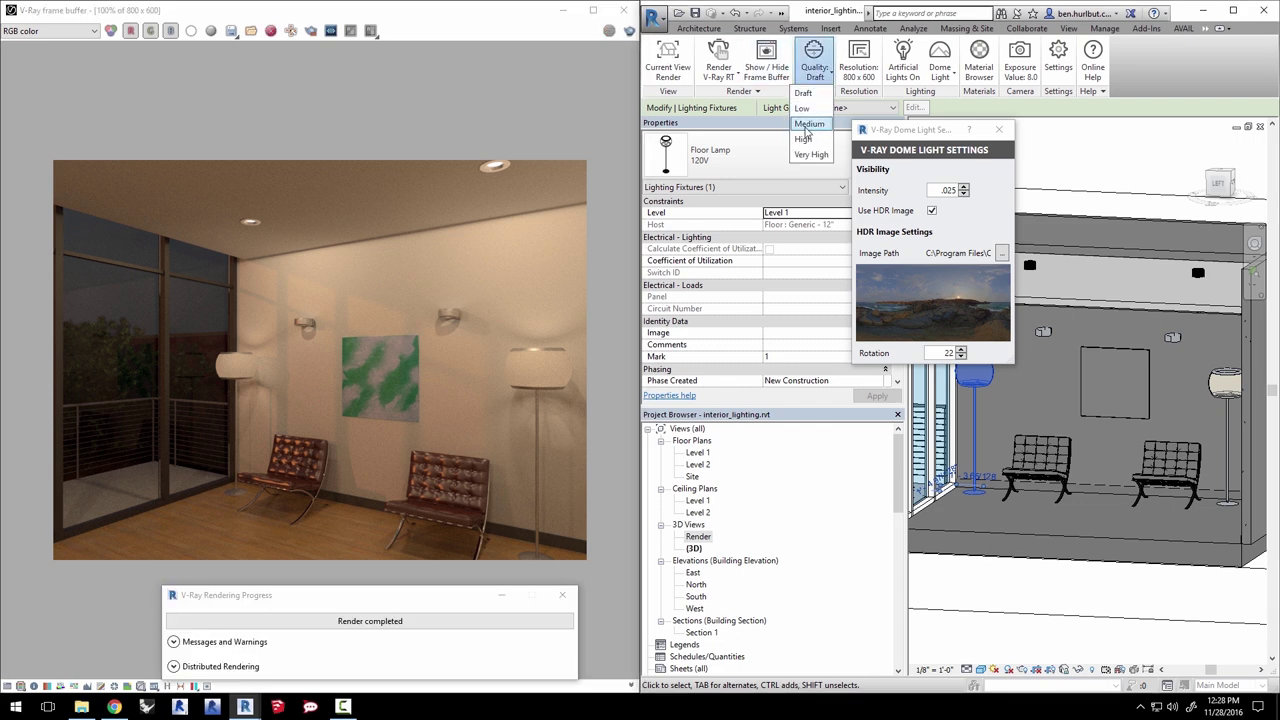
pyautogui.click(812, 138)
# Step: Set output resolution to the 1152 x 864 preset, then close the Resolution and Dome Light dialogs
pyautogui.click(858, 60)
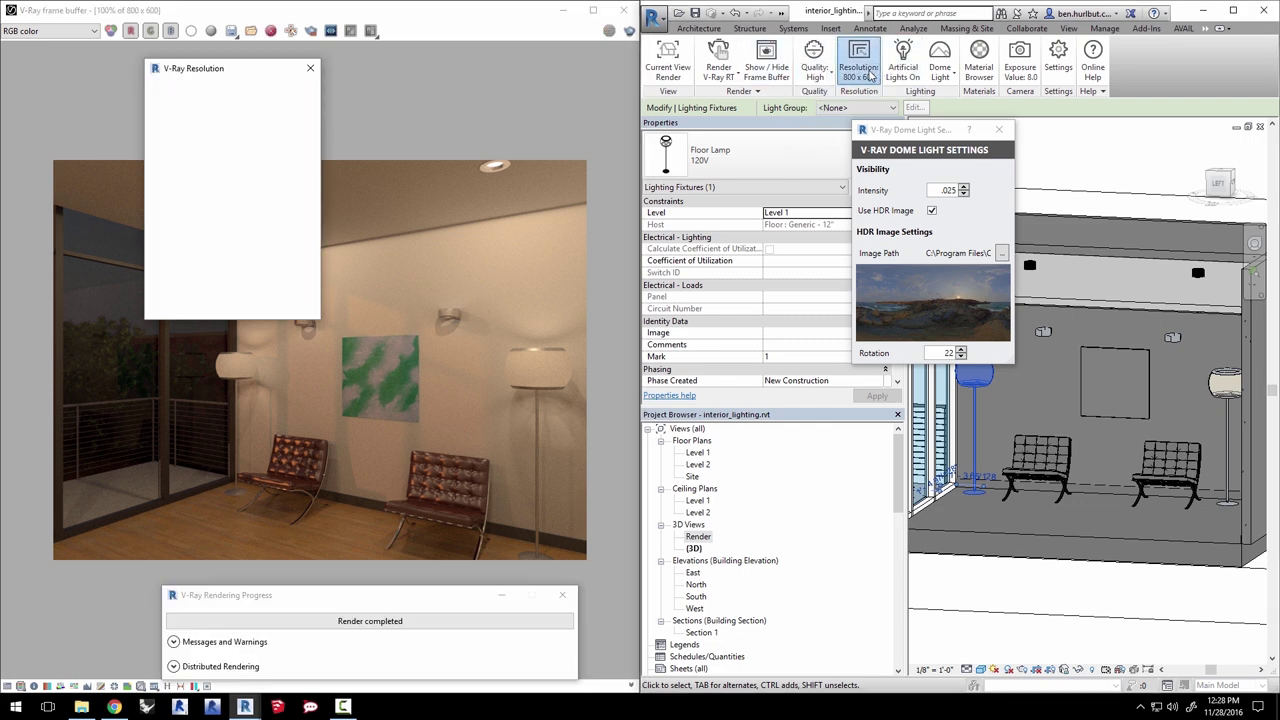
pyautogui.click(267, 128)
pyautogui.scroll(1, 285, 150)
pyautogui.scroll(1, 300, 157)
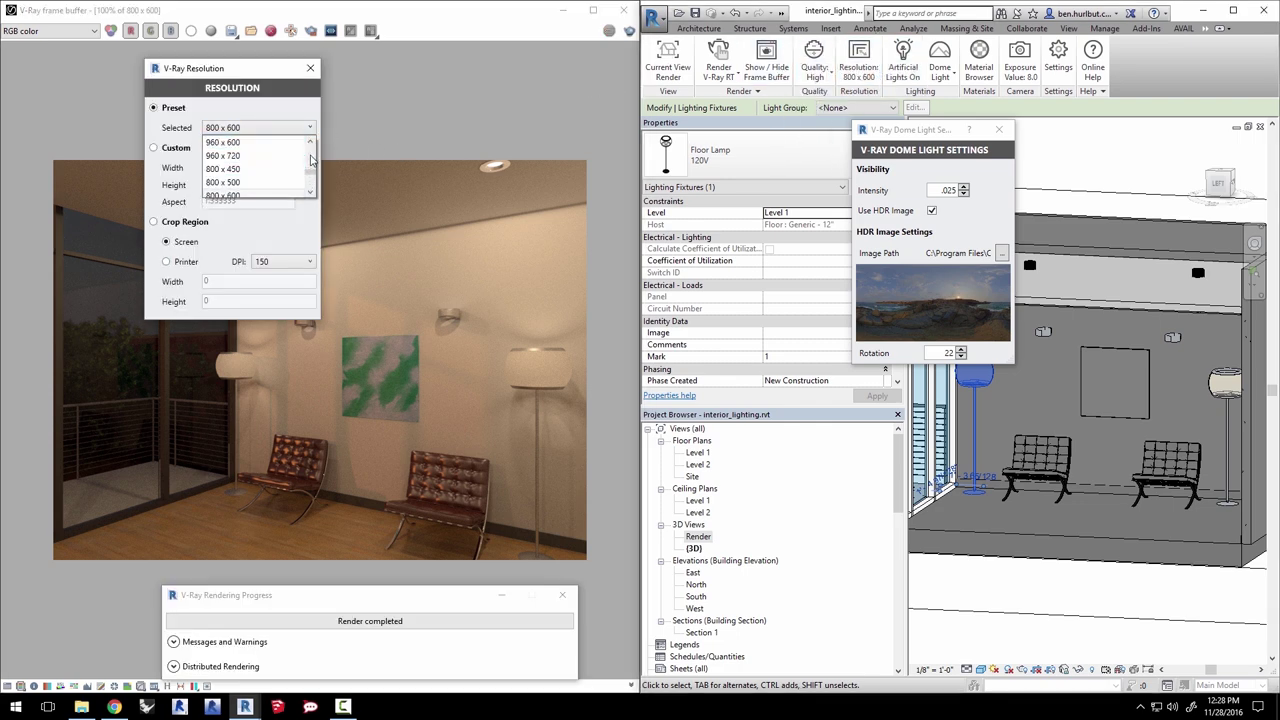
pyautogui.scroll(1, 302, 158)
pyautogui.scroll(1, 303, 160)
pyautogui.click(262, 182)
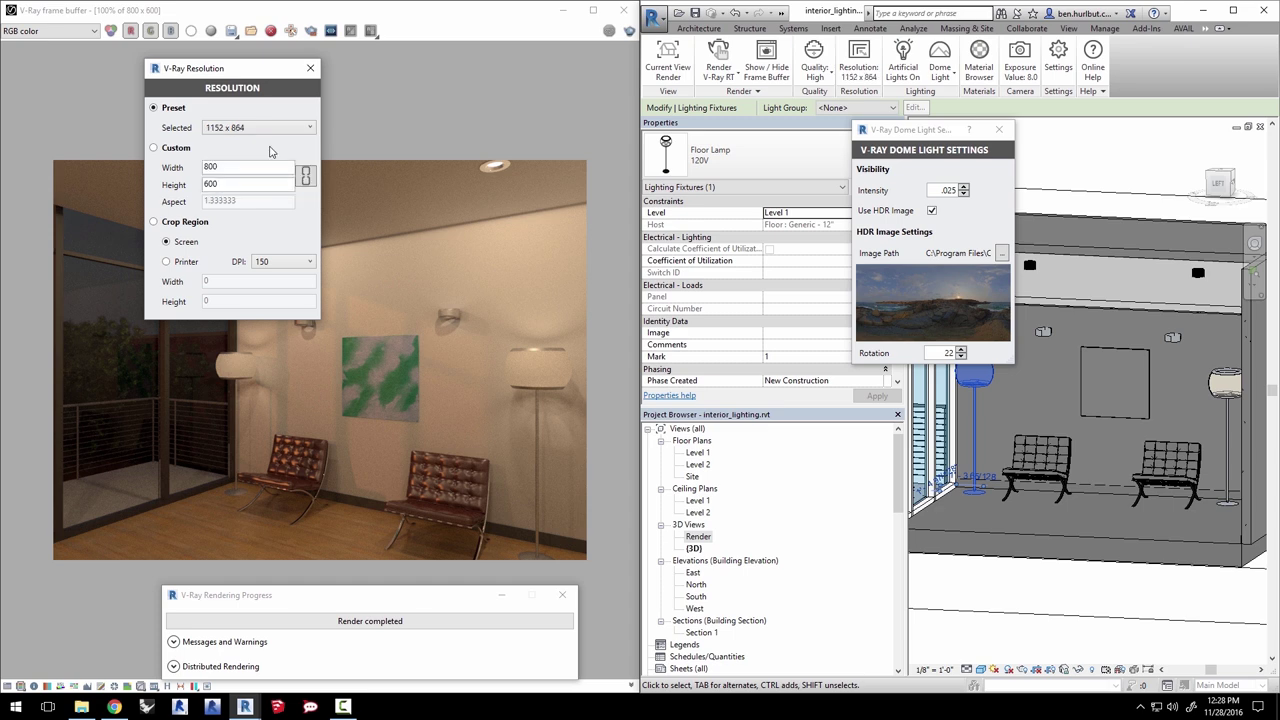
pyautogui.click(310, 68)
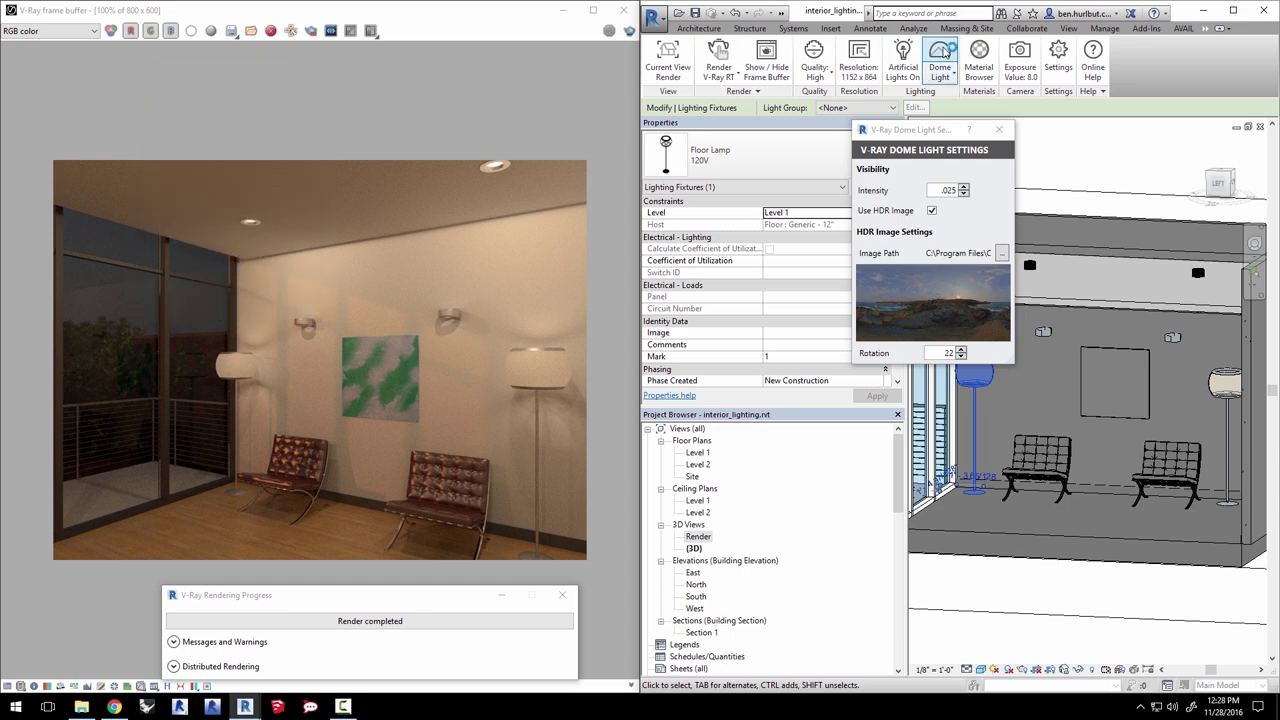
pyautogui.click(998, 129)
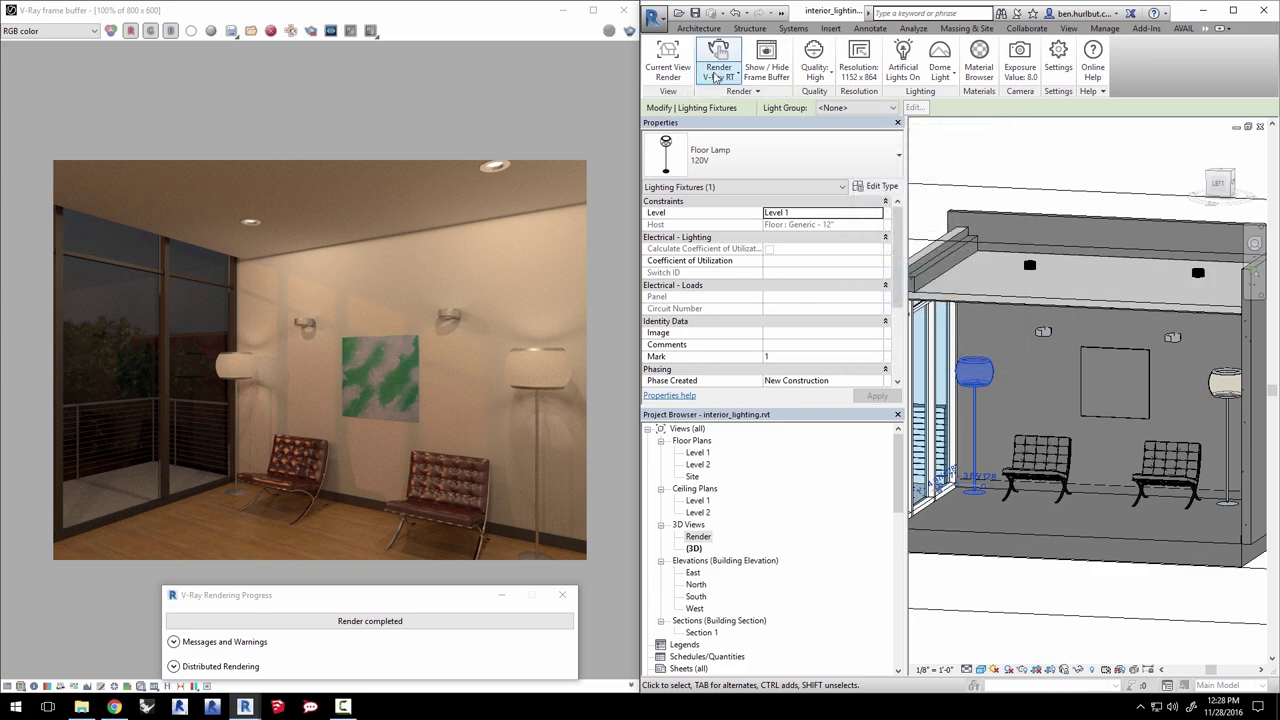
# Step: Run the final Render With V-Ray production render of the whole room
pyautogui.click(718, 75)
pyautogui.click(704, 99)
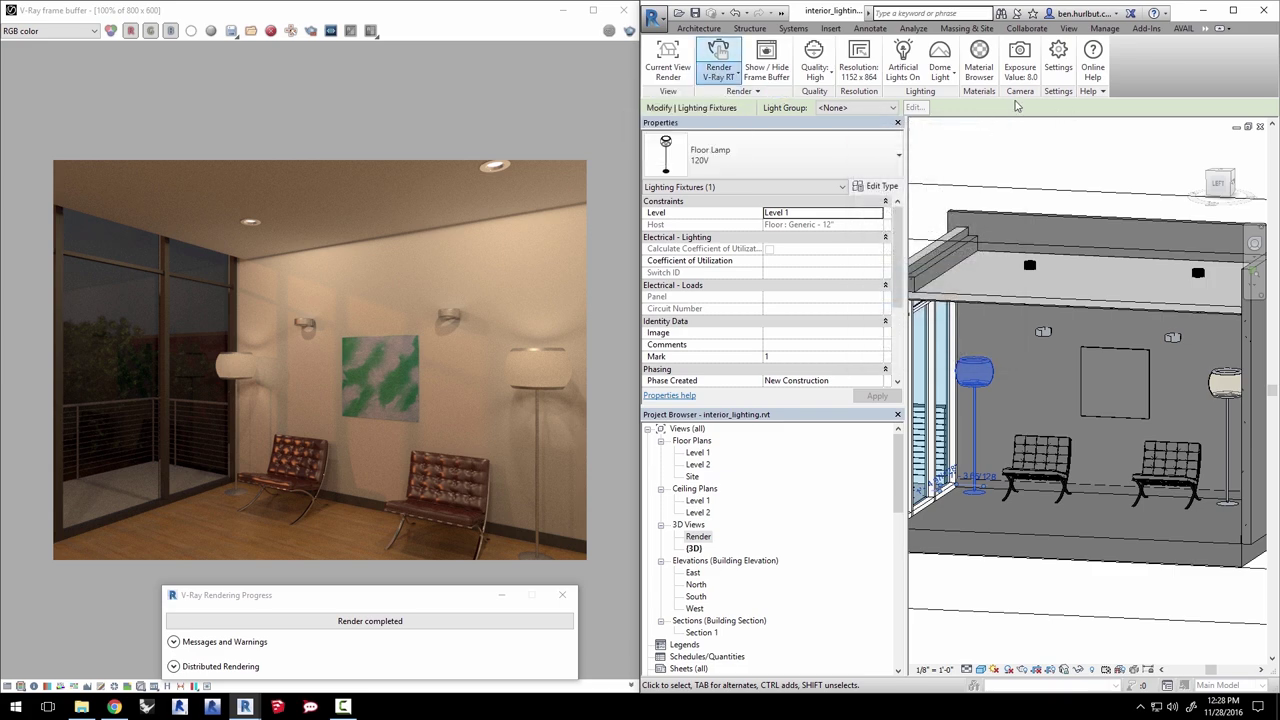